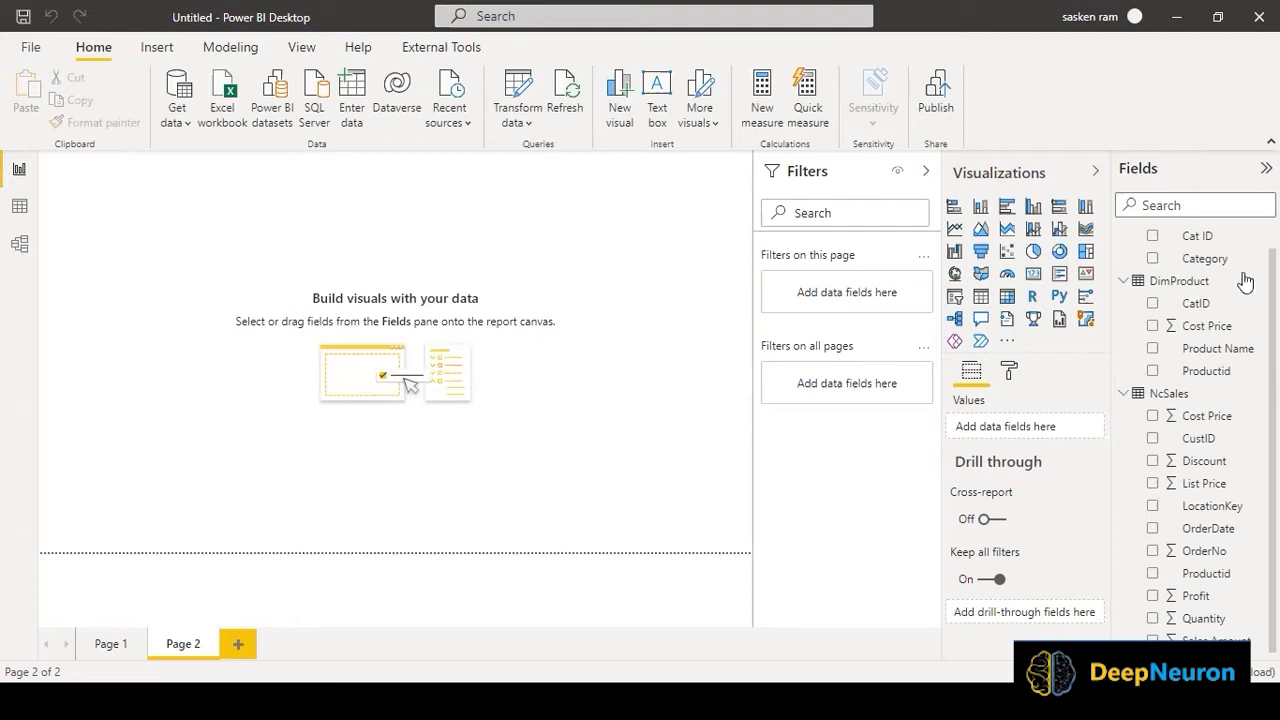
Switch to the browser, view the RetailDataSets.zip page in the Power-BI GitHub repository, and return to Power BI Desktop
{"action": "scroll", "coordinate": [1123, 535], "scroll_direction": "up", "scroll_amount": 1}
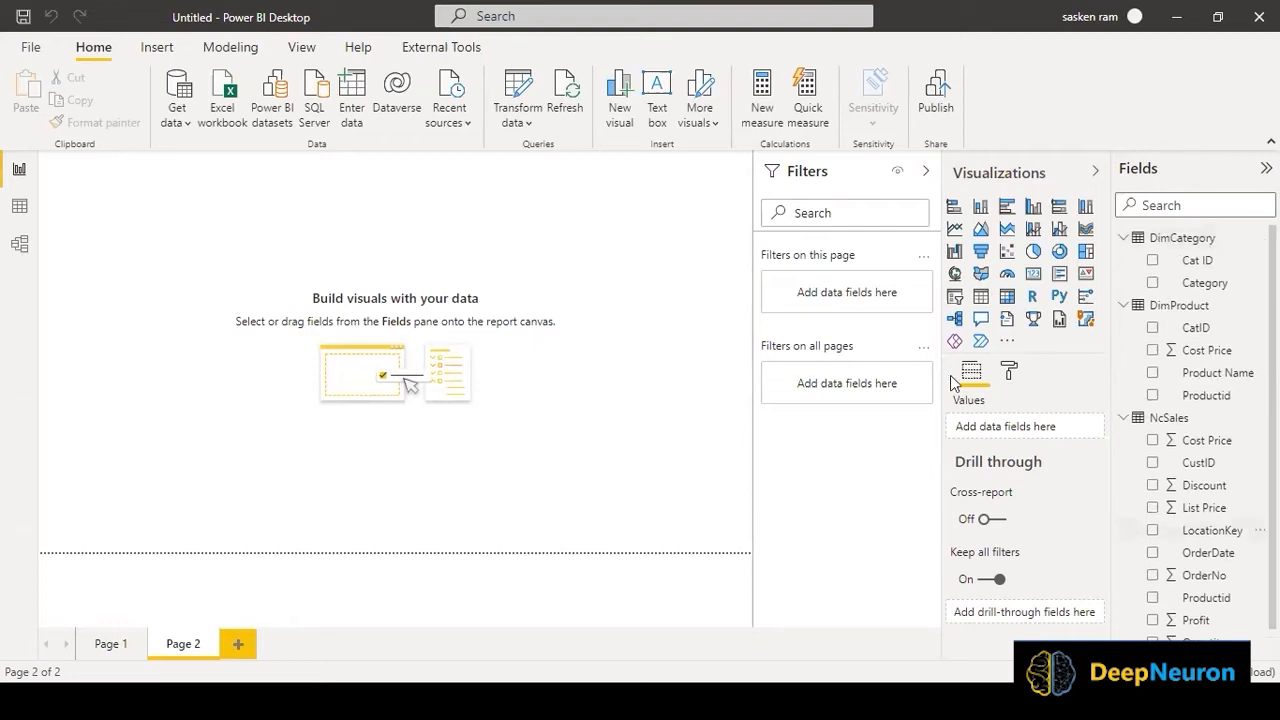
{"action": "key", "text": "alt+Tab"}
{"action": "key", "text": "alt+Tab"}
{"action": "key", "text": "alt+Tab"}
{"action": "key", "text": "alt+Tab"}
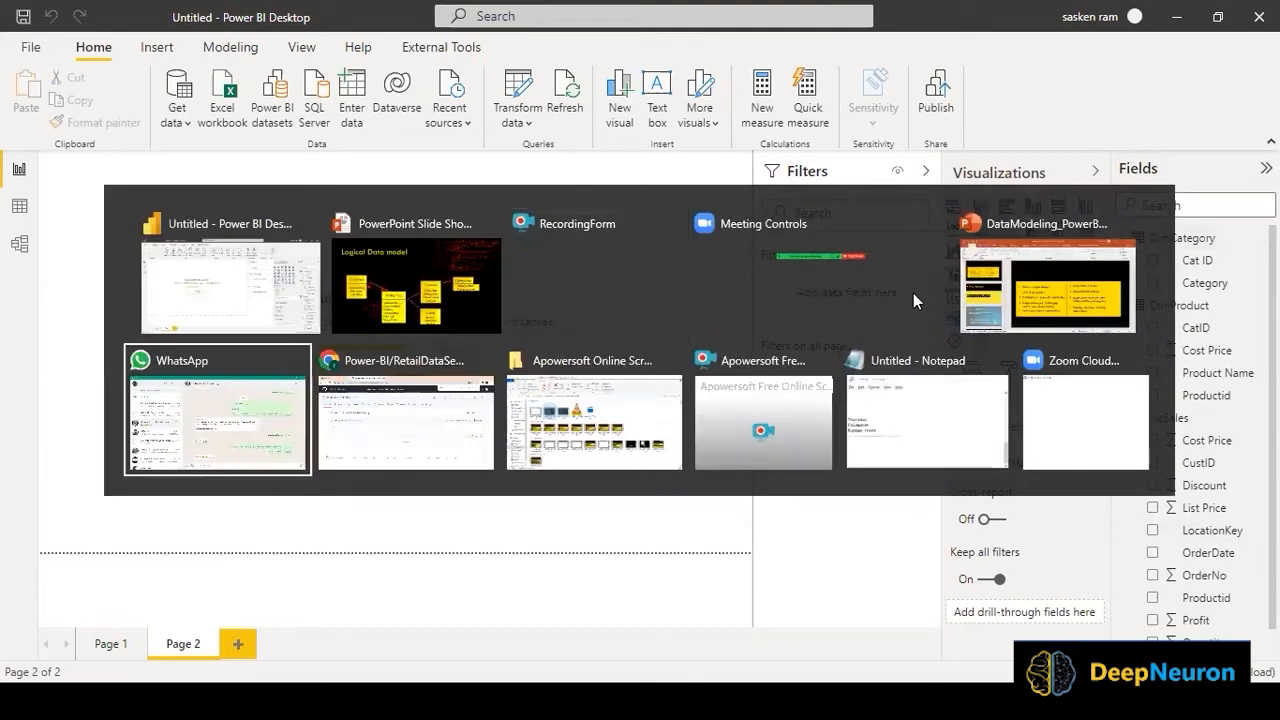
{"action": "key", "text": "alt+Tab"}
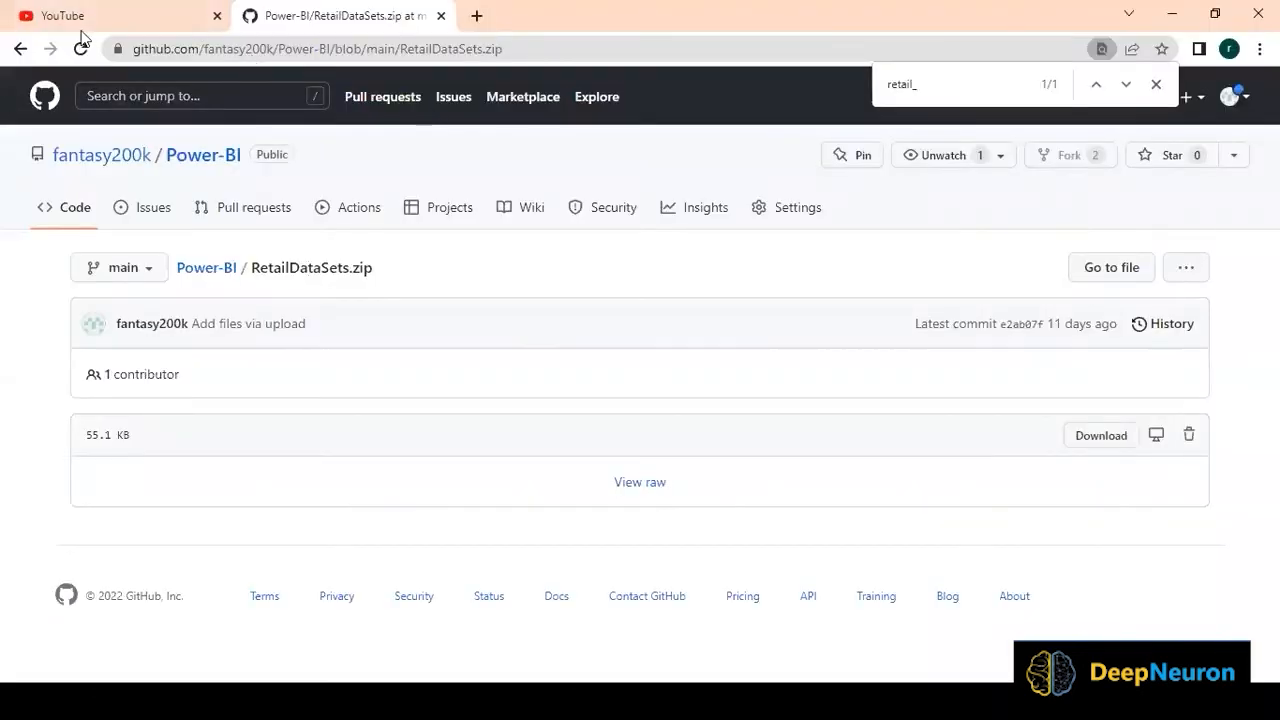
{"action": "left_click", "coordinate": [541, 47]}
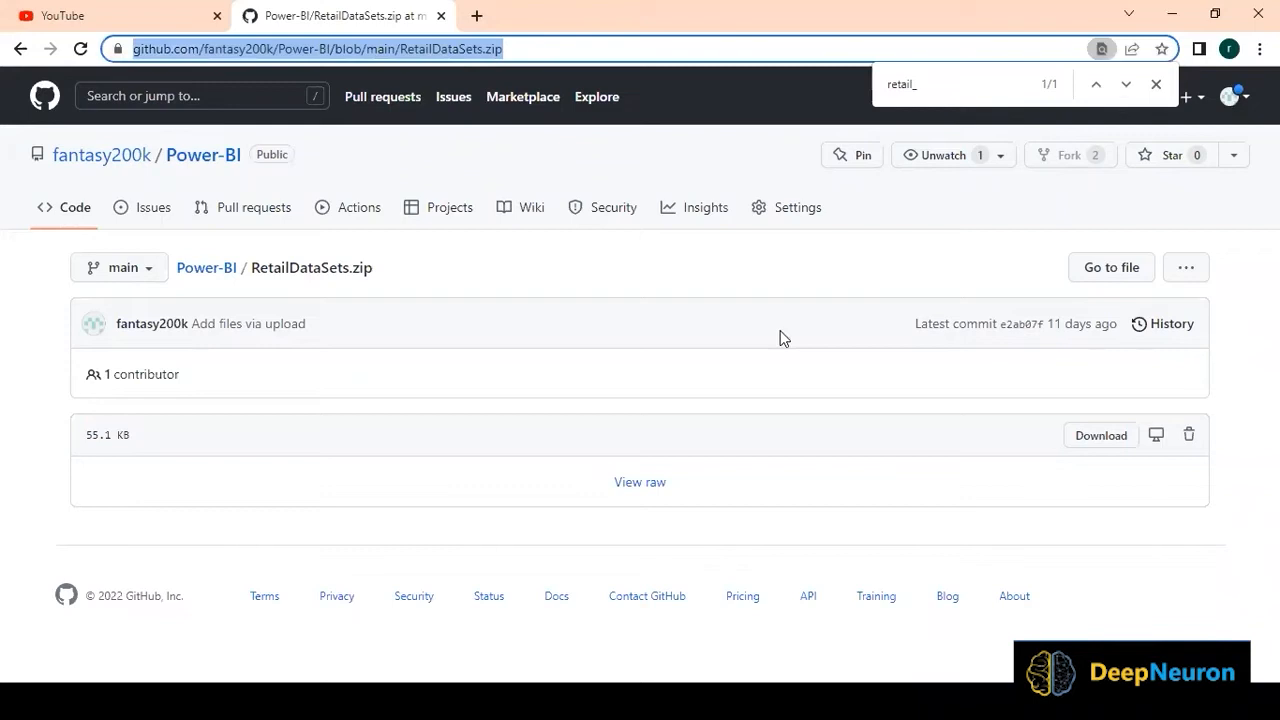
{"action": "key", "text": "alt+Tab"}
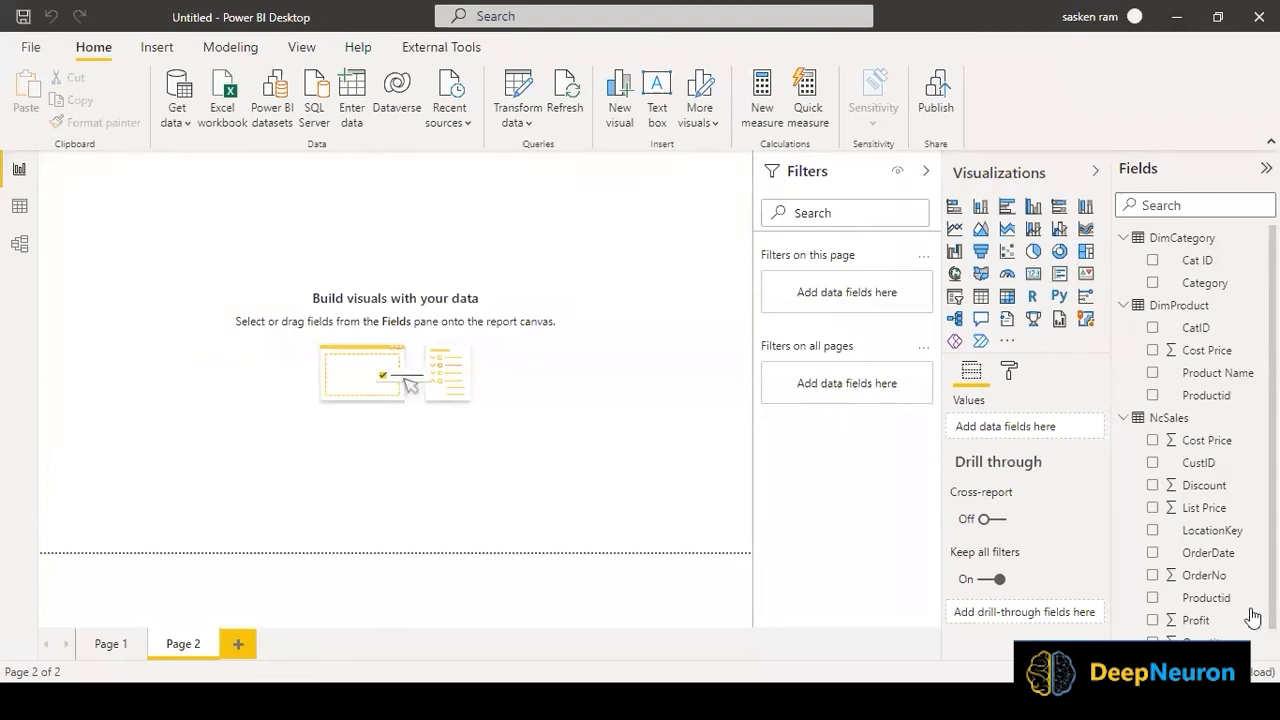
{"action": "left_click", "coordinate": [177, 124]}
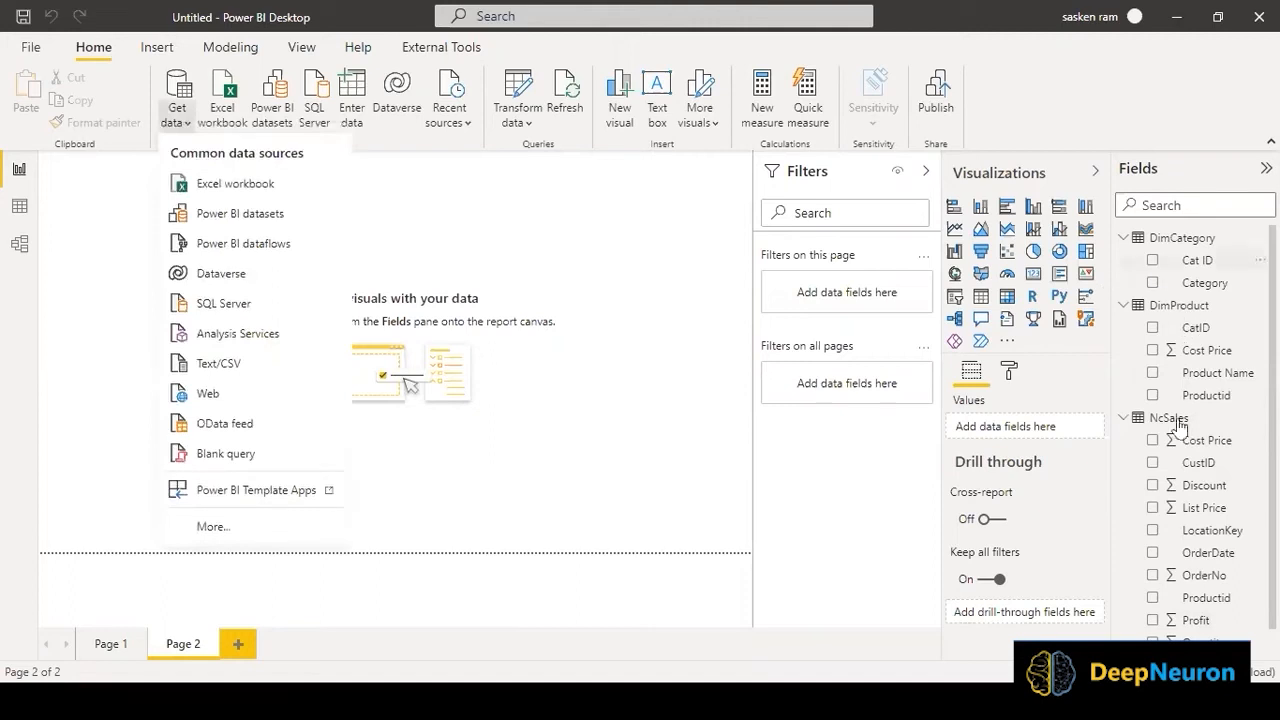
{"action": "left_click", "coordinate": [405, 247]}
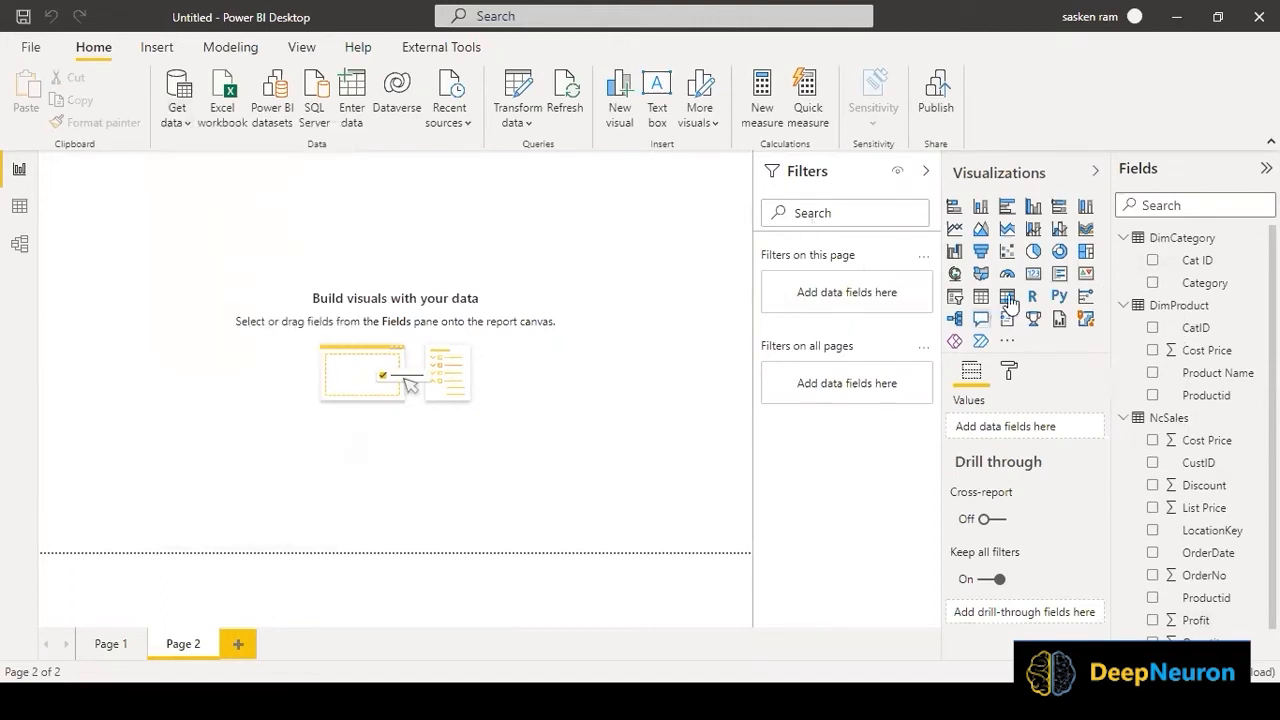
Insert a clustered column chart on Page 2 and put Product Name from DimProduct on its axis
{"action": "left_click", "coordinate": [1033, 208]}
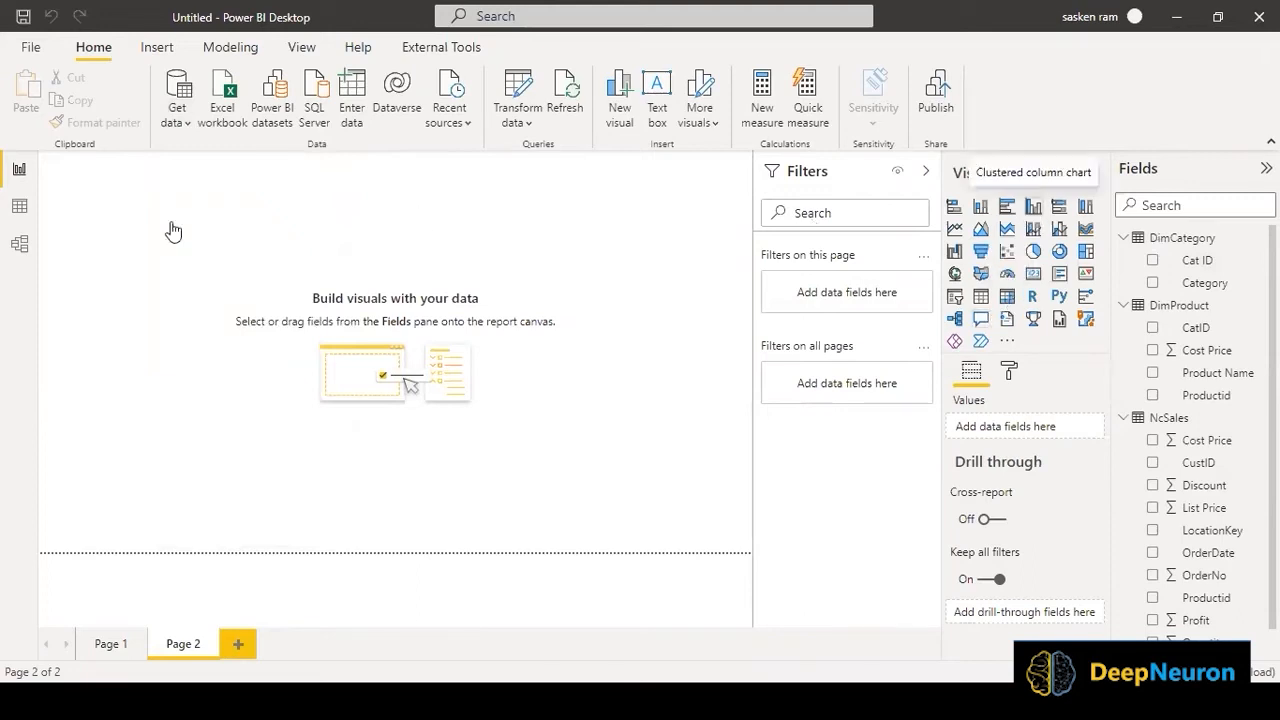
{"action": "left_click_drag", "start_coordinate": [174, 187], "coordinate": [324, 295]}
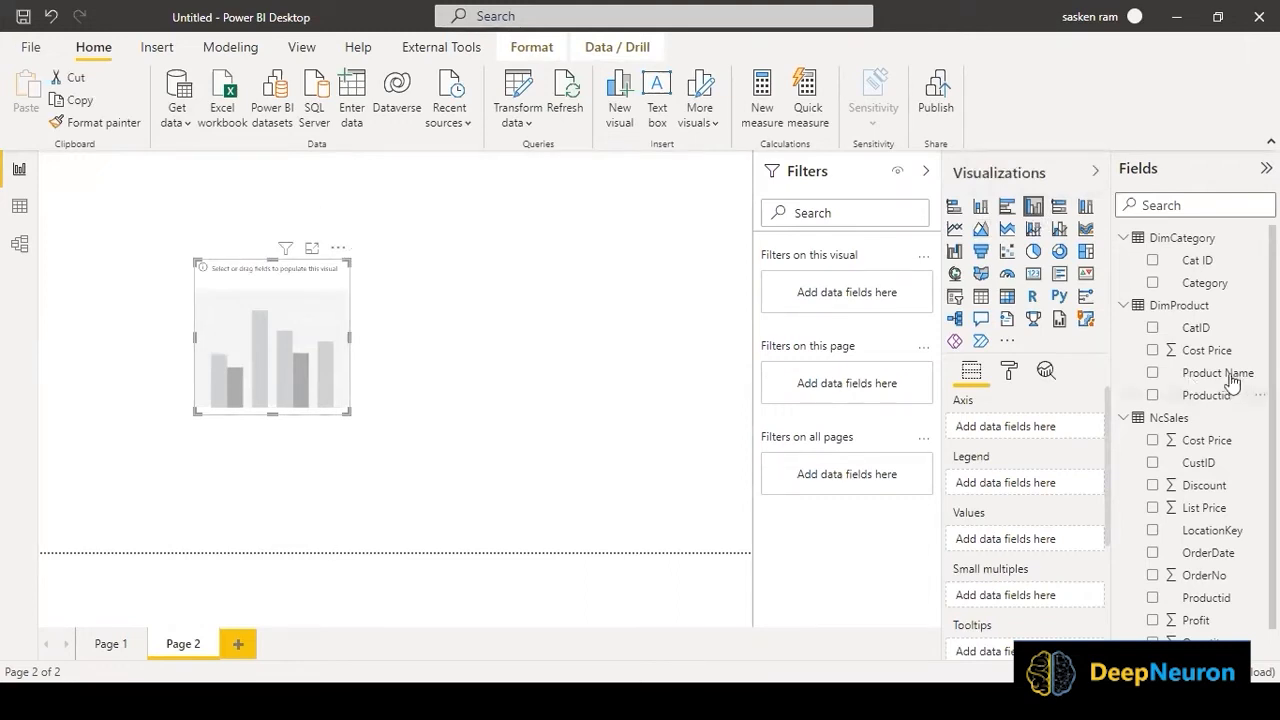
{"action": "left_click_drag", "start_coordinate": [1228, 375], "coordinate": [270, 300]}
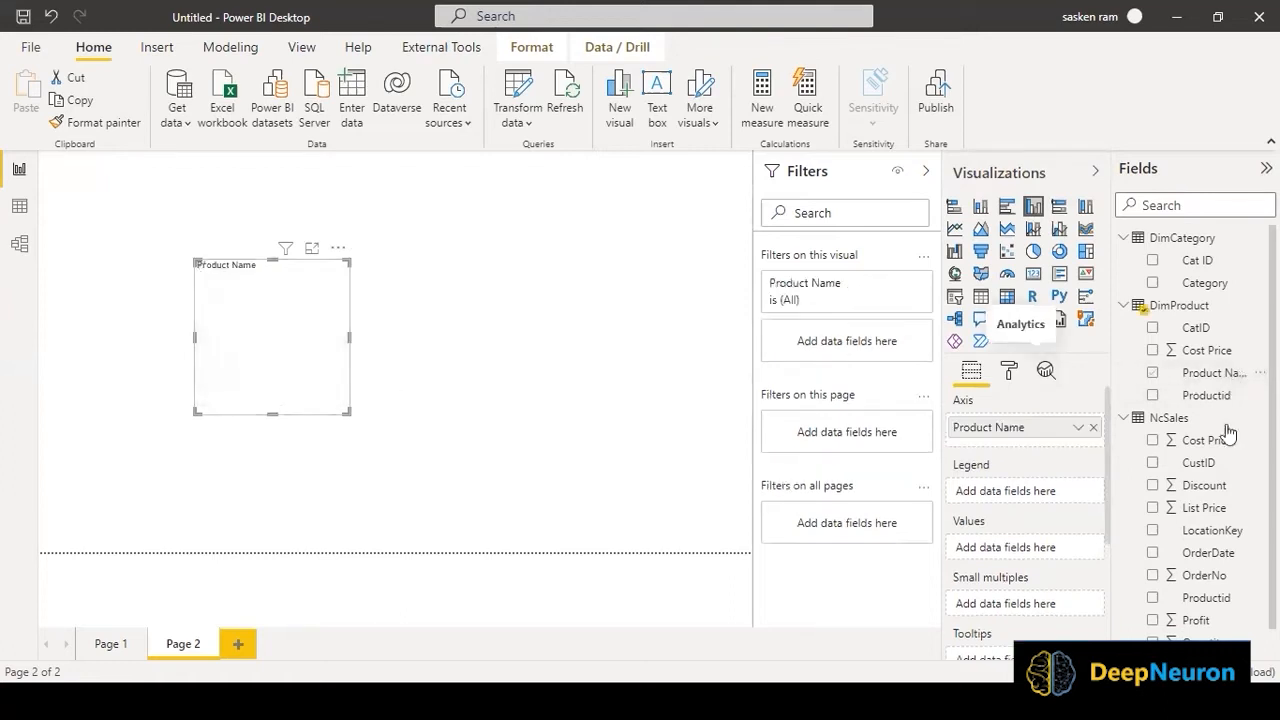
{"action": "scroll", "coordinate": [1229, 418], "scroll_direction": "down", "scroll_amount": 1}
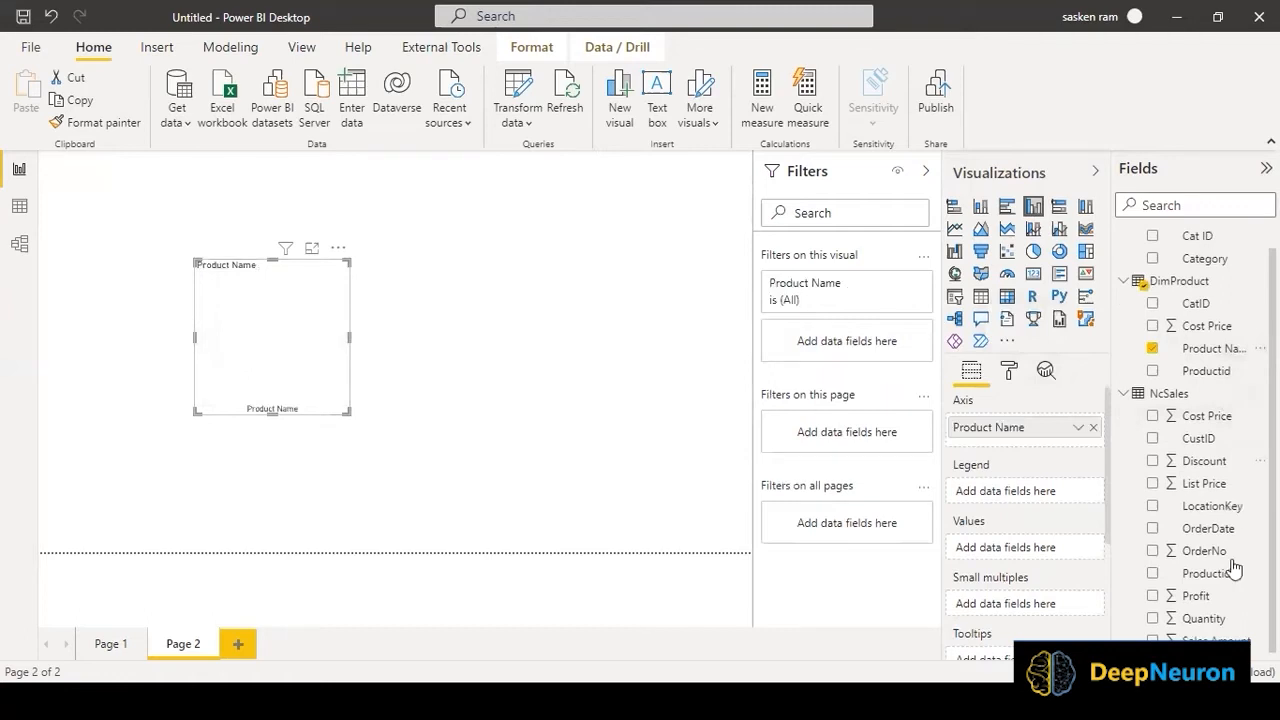
{"action": "left_click_drag", "start_coordinate": [1217, 348], "coordinate": [353, 339]}
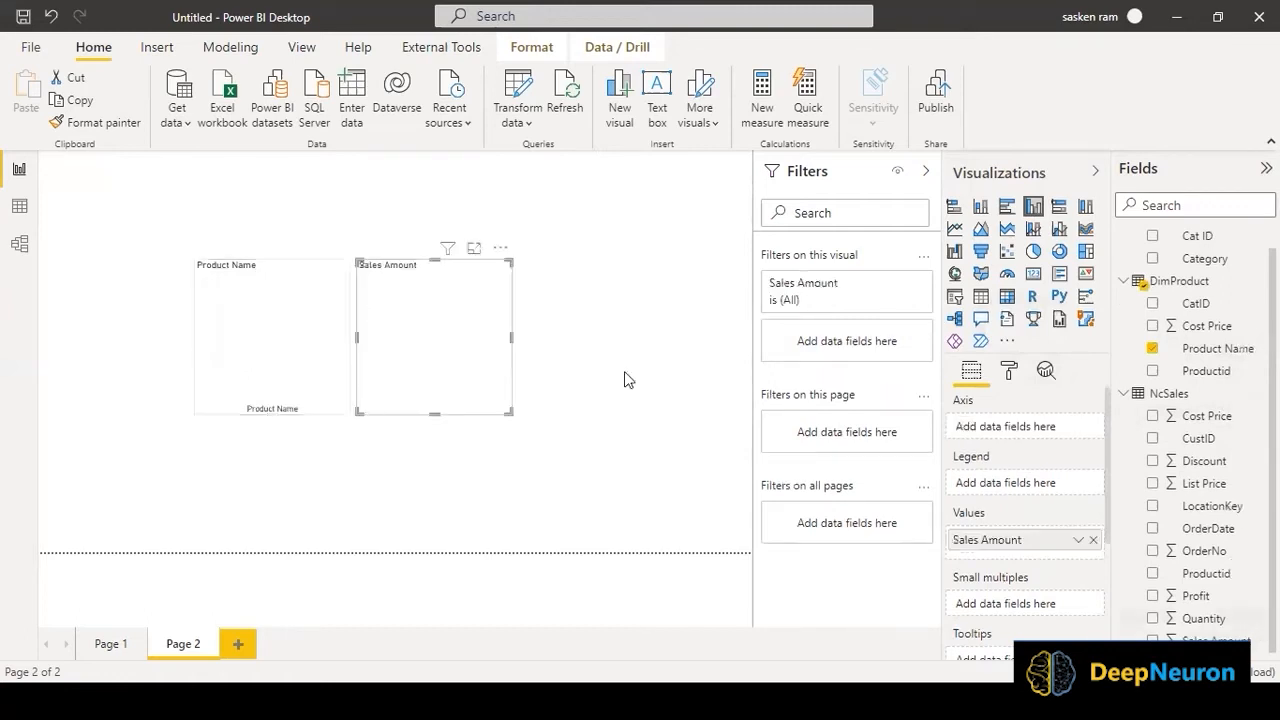
{"action": "left_click", "coordinate": [501, 248]}
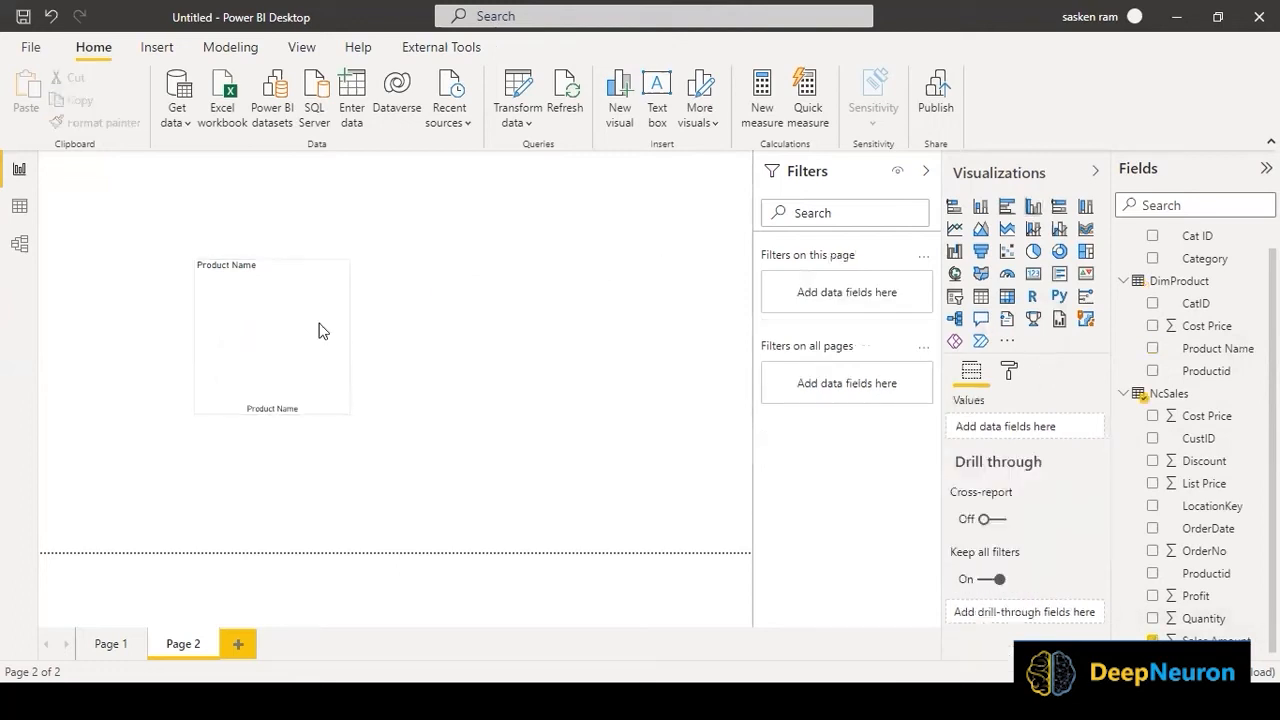
Add Sales Amount from NcSales as the values of the Product Name chart and widen the chart
{"action": "left_click", "coordinate": [290, 350]}
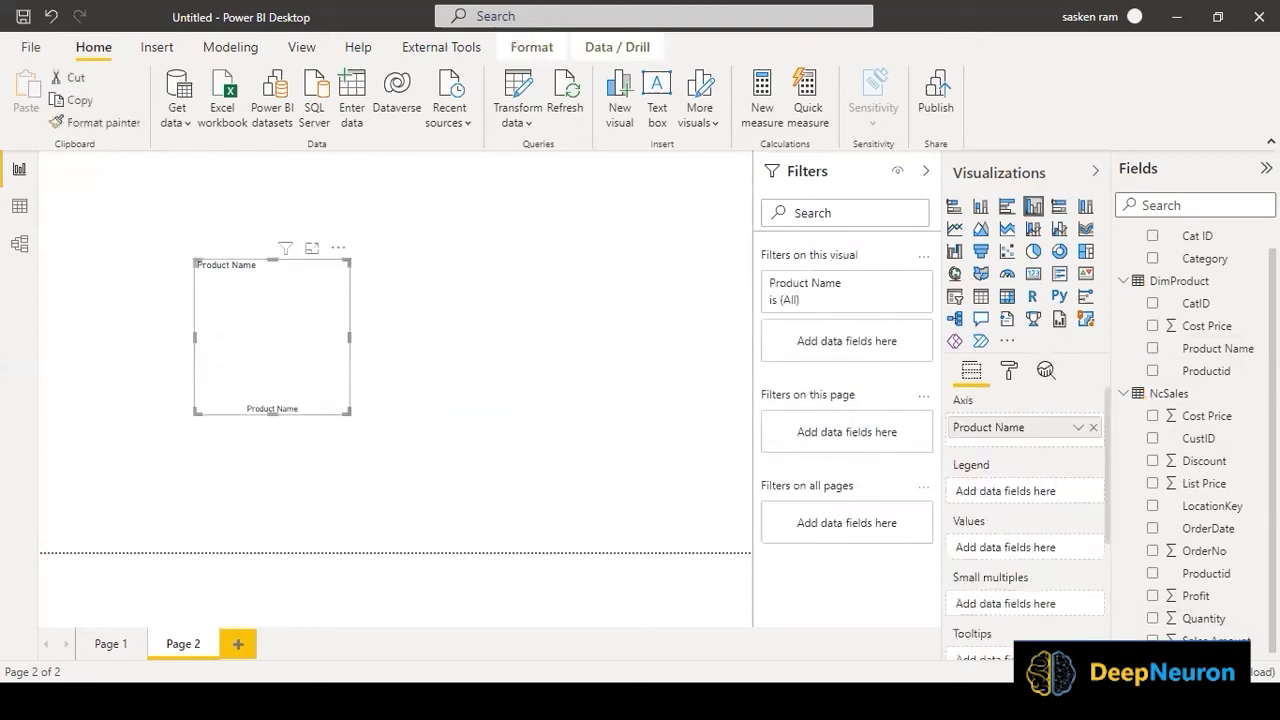
{"action": "left_click_drag", "start_coordinate": [525, 471], "coordinate": [332, 355]}
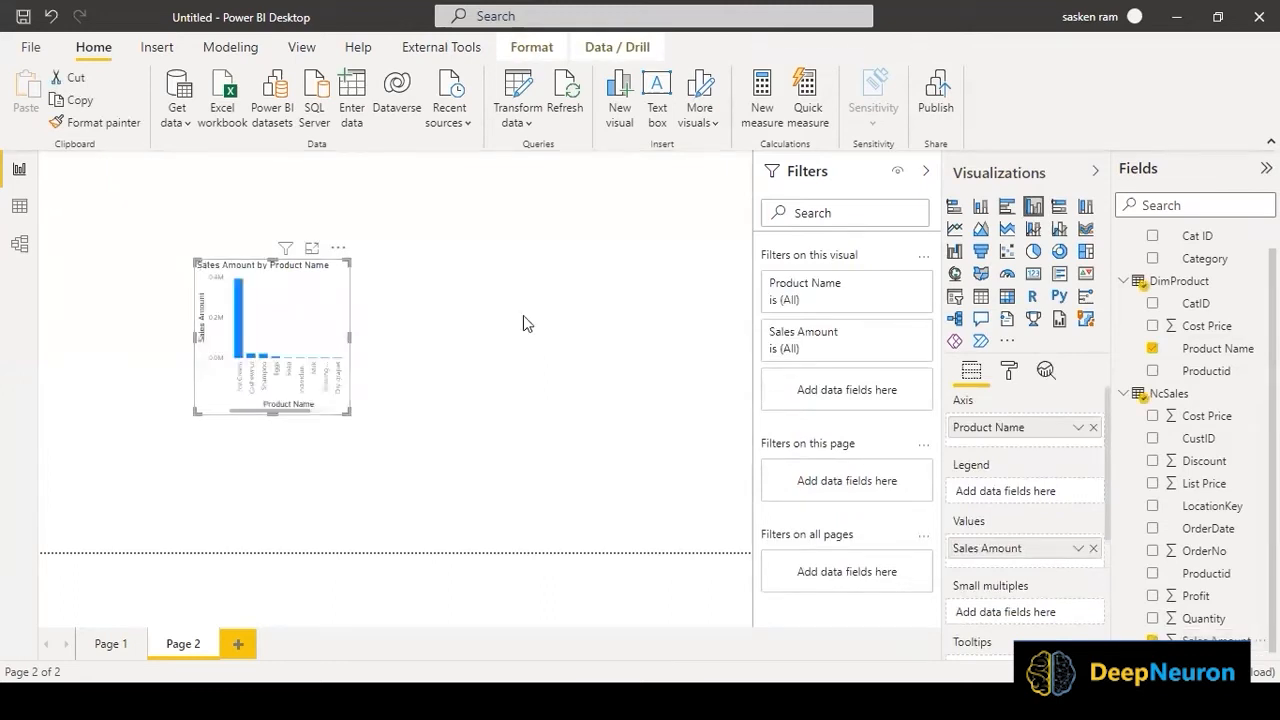
{"action": "left_click_drag", "start_coordinate": [350, 413], "coordinate": [437, 414]}
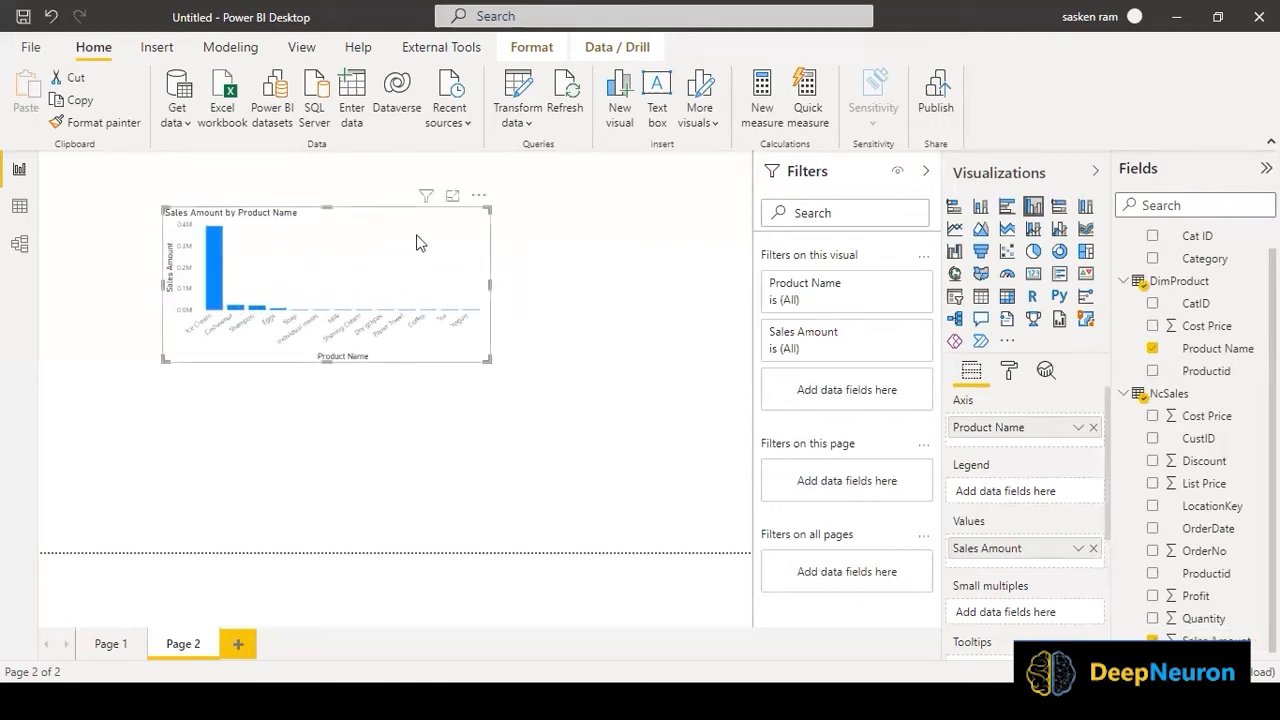
Duplicate the Sales Amount by Product Name chart and place the copy directly below the original
{"action": "key", "text": "ctrl+c"}
{"action": "key", "text": "ctrl+v"}
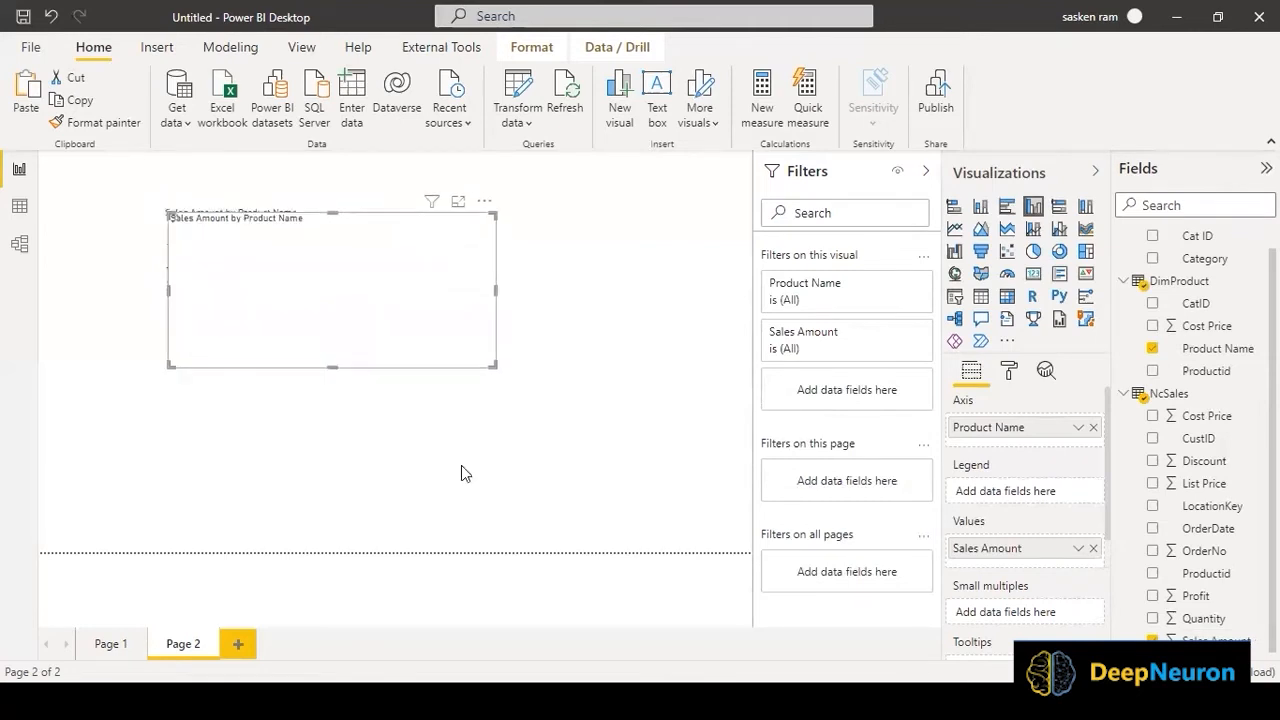
{"action": "left_click_drag", "start_coordinate": [434, 253], "coordinate": [494, 444]}
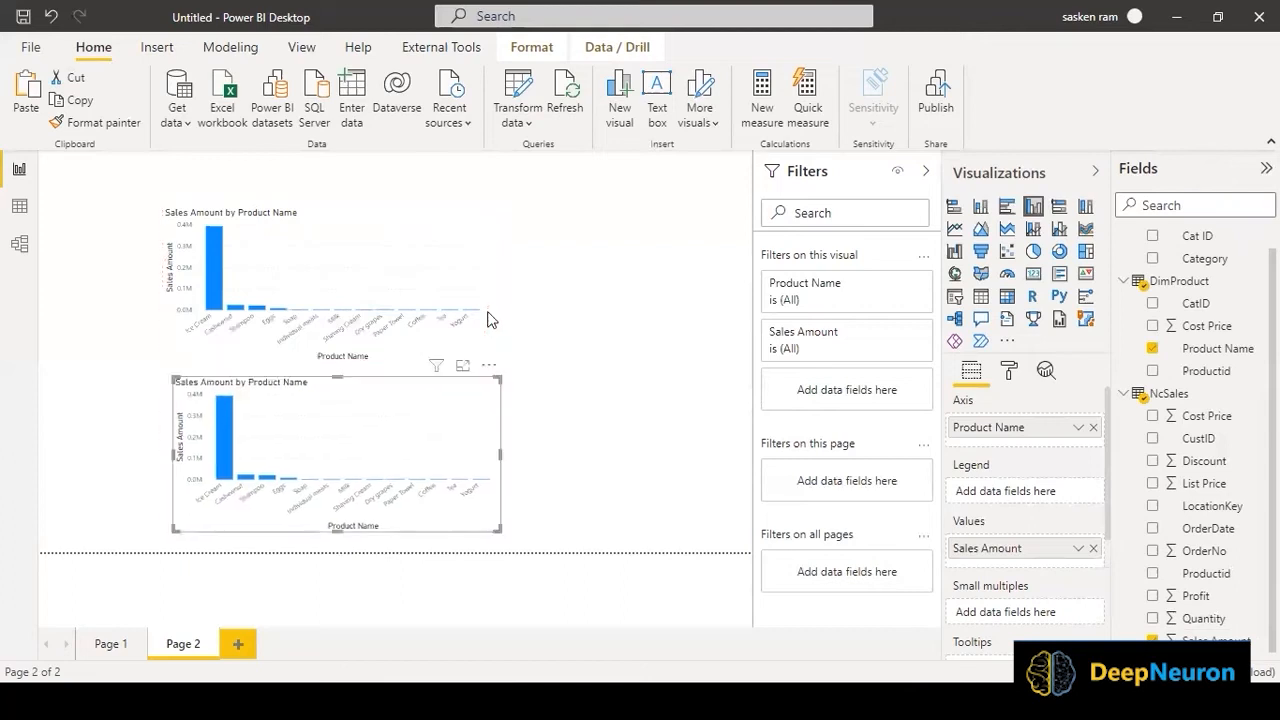
{"action": "left_click", "coordinate": [462, 252]}
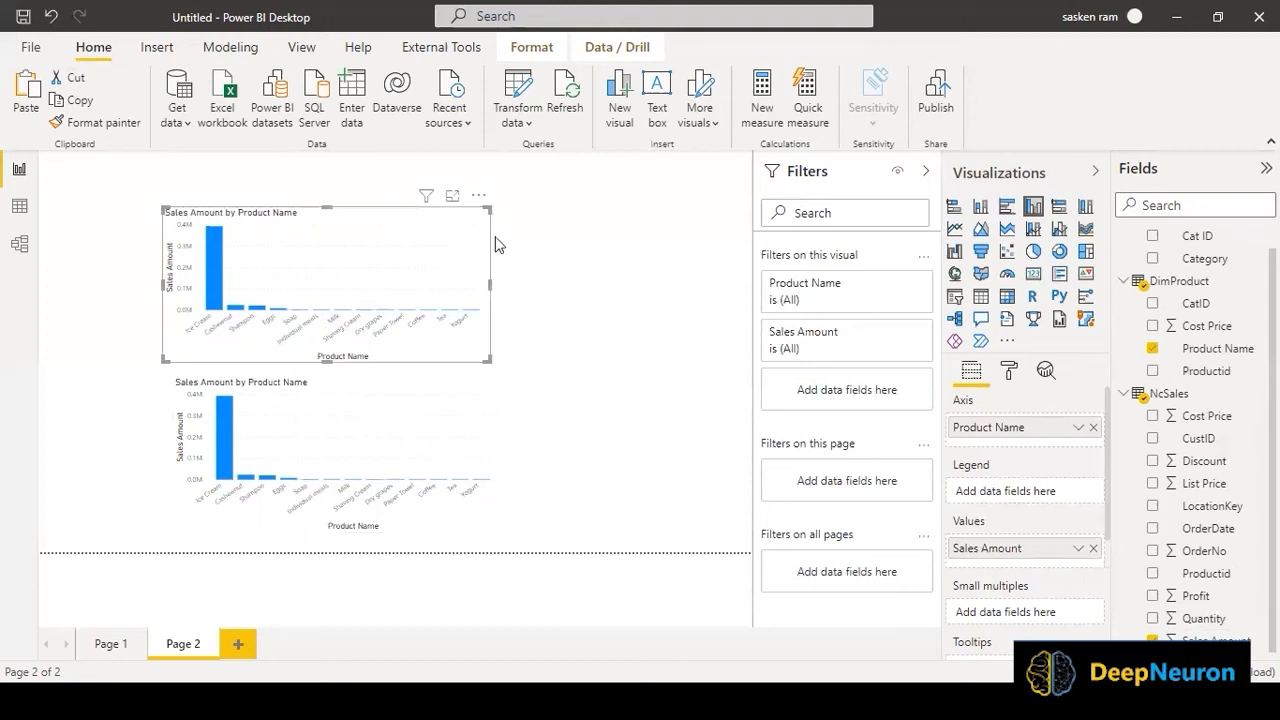
{"action": "key", "text": "ctrl+v"}
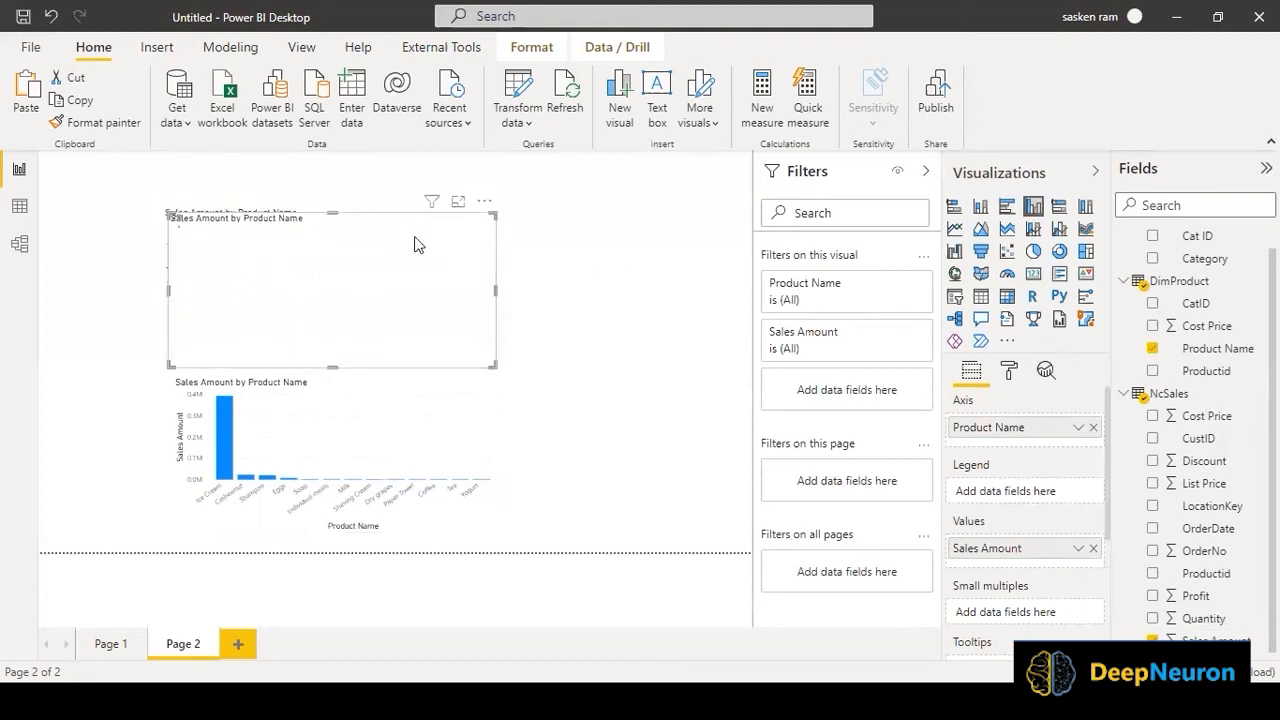
{"action": "left_click_drag", "start_coordinate": [484, 212], "coordinate": [740, 260]}
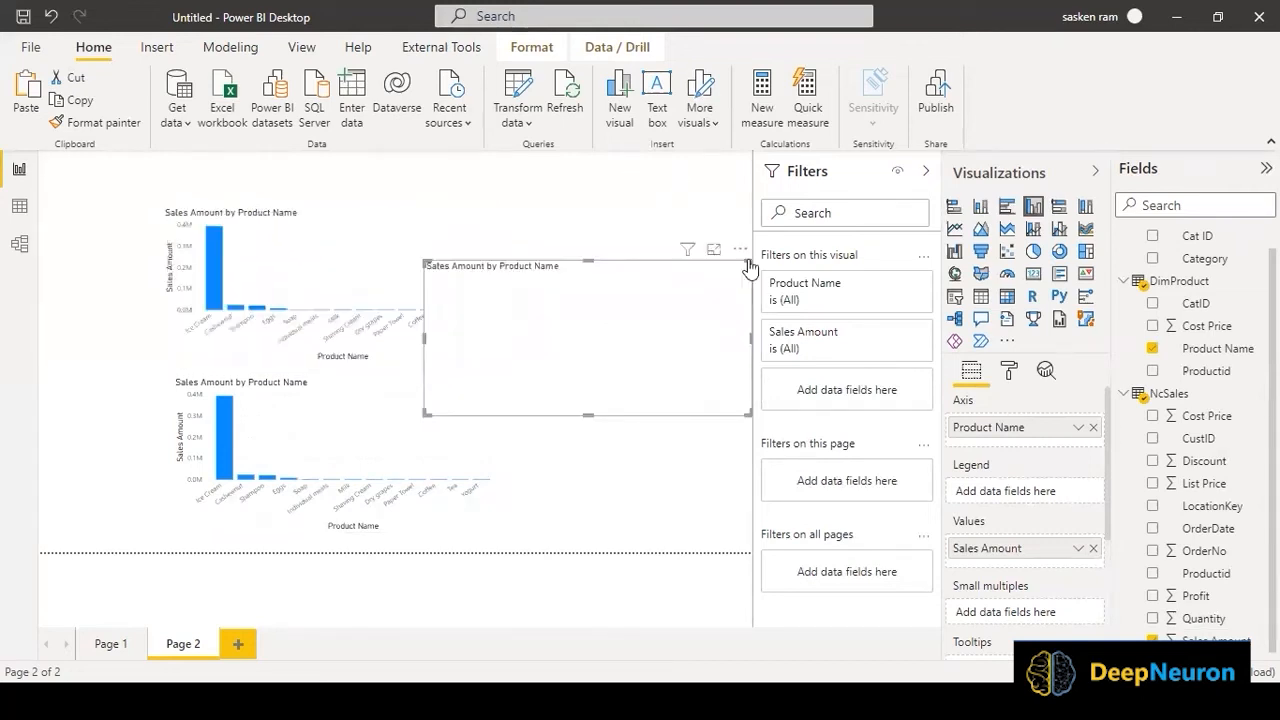
{"action": "left_click", "coordinate": [740, 250]}
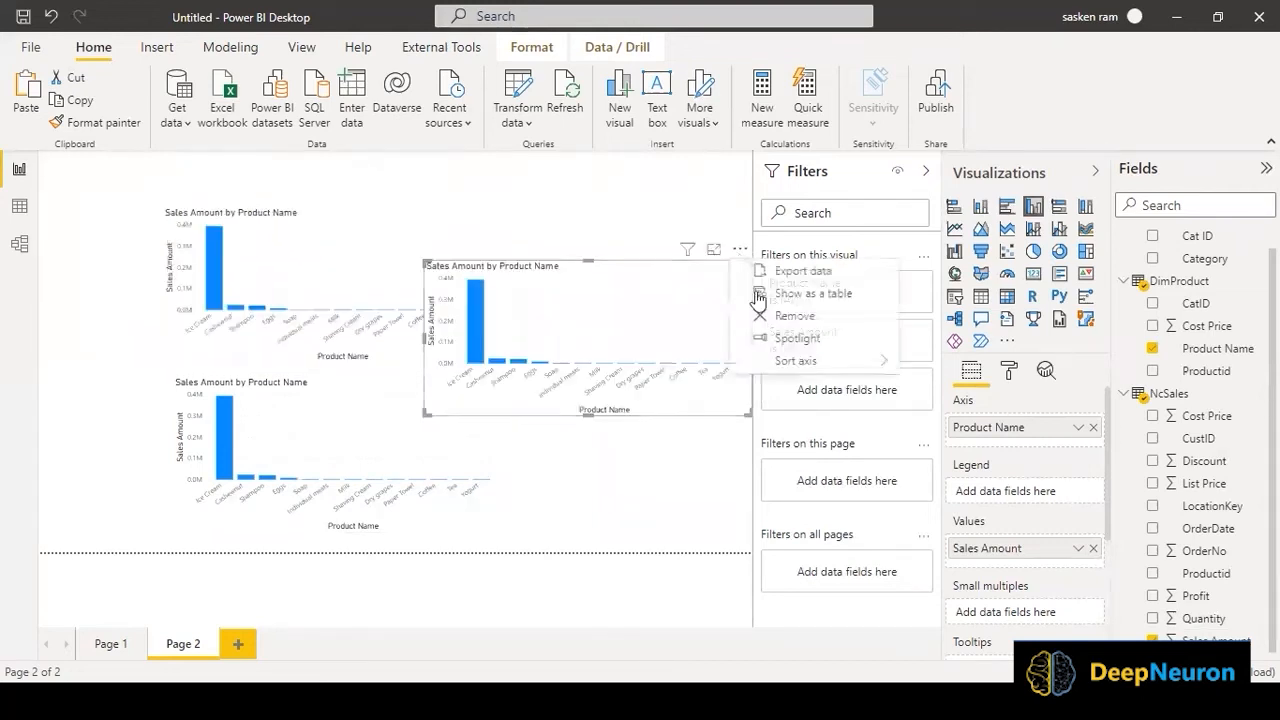
{"action": "left_click", "coordinate": [795, 315]}
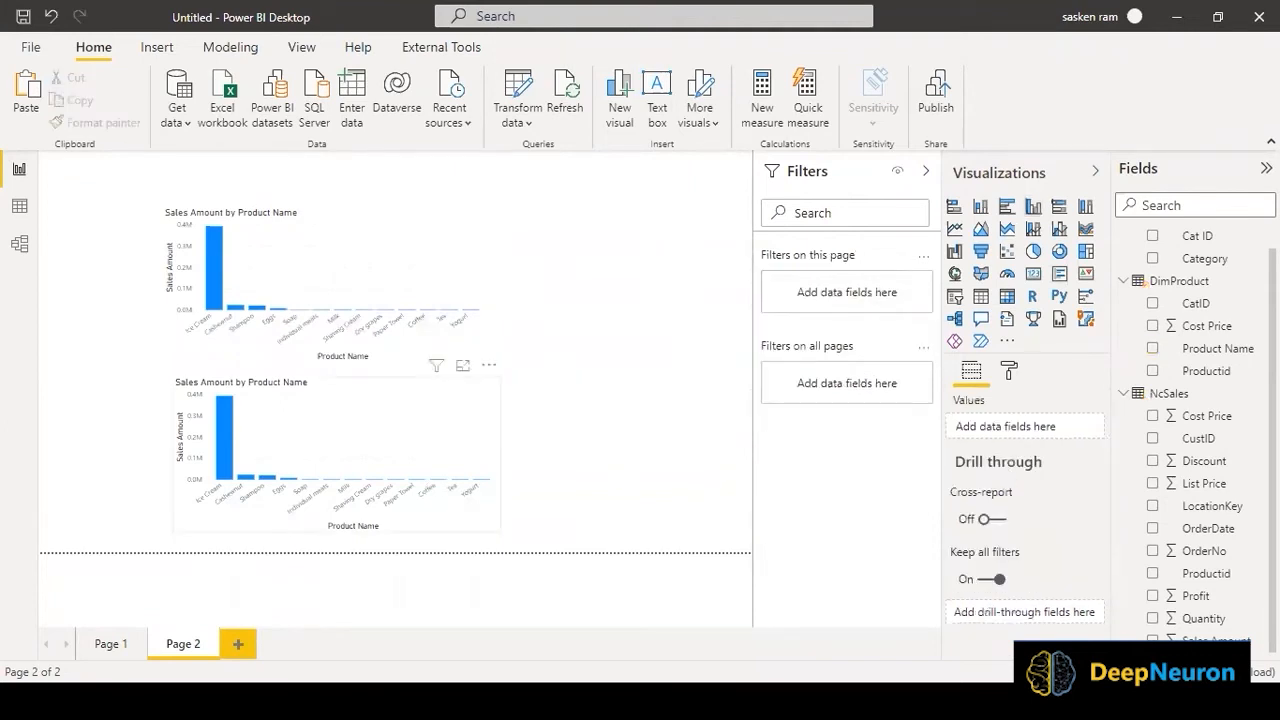
Replace Product Name with Category from DimCategory on the lower chart's axis and enlarge the chart with the Filters pane collapsed
{"action": "left_click_drag", "start_coordinate": [1215, 283], "coordinate": [409, 470]}
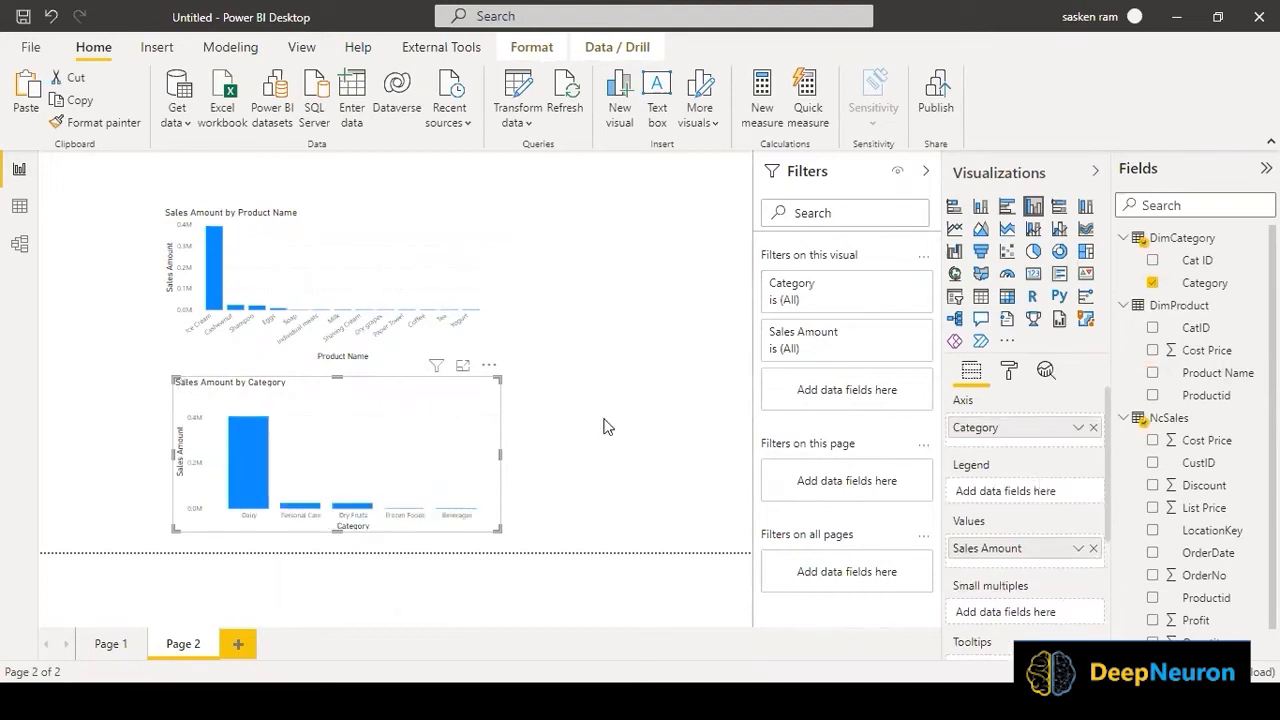
{"action": "left_click_drag", "start_coordinate": [500, 457], "coordinate": [594, 434]}
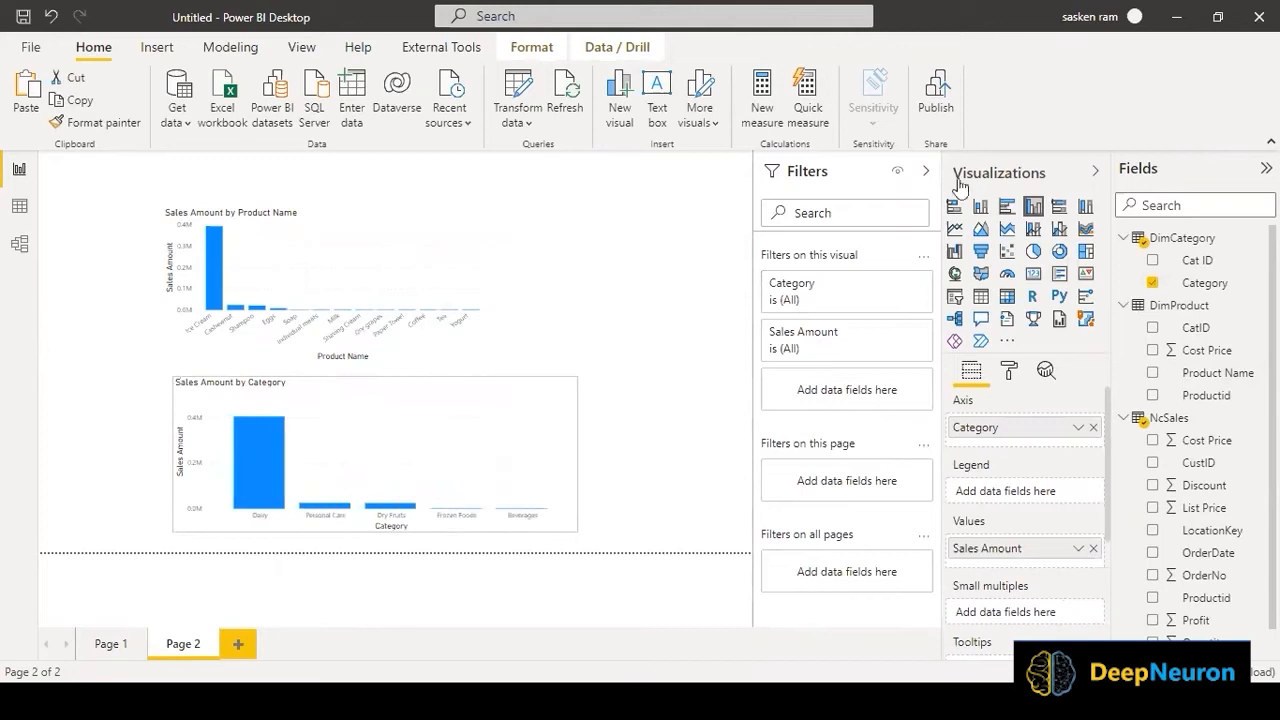
{"action": "left_click", "coordinate": [925, 174]}
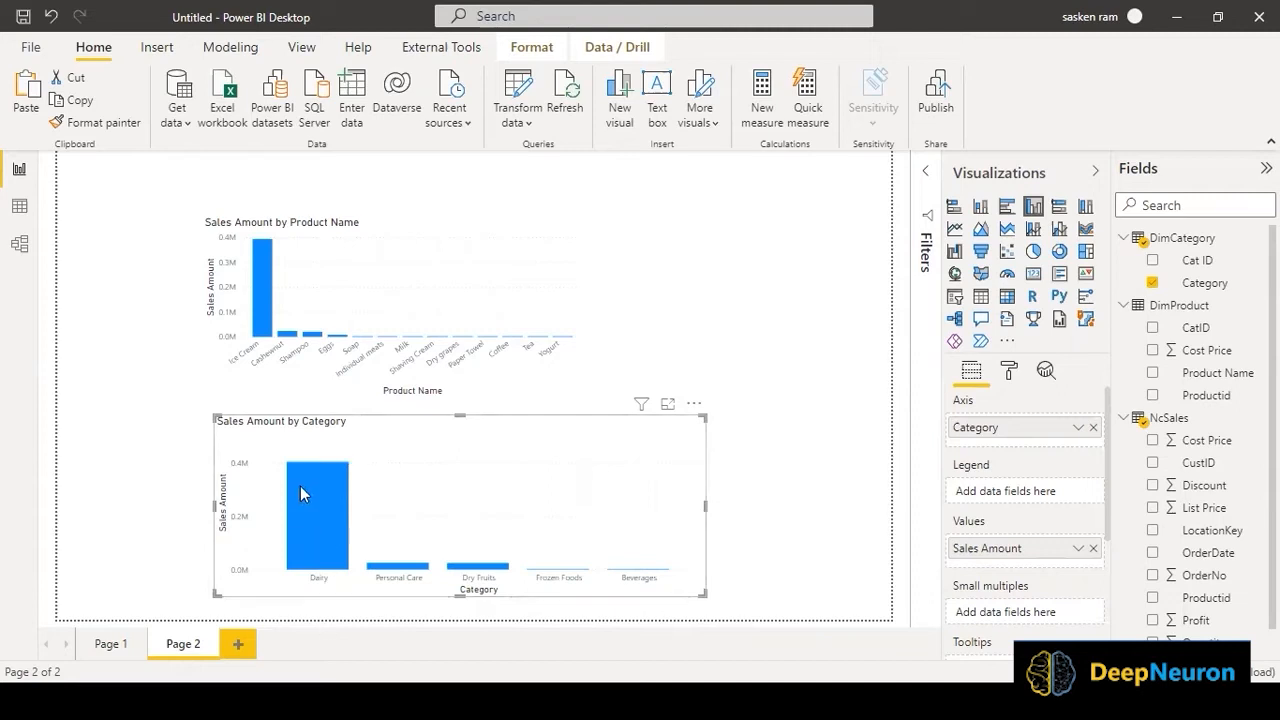
In the model view, move the NcSales and DimProduct tables up and to the right to space out the related tables
{"action": "mouse_move", "coordinate": [300, 486]}
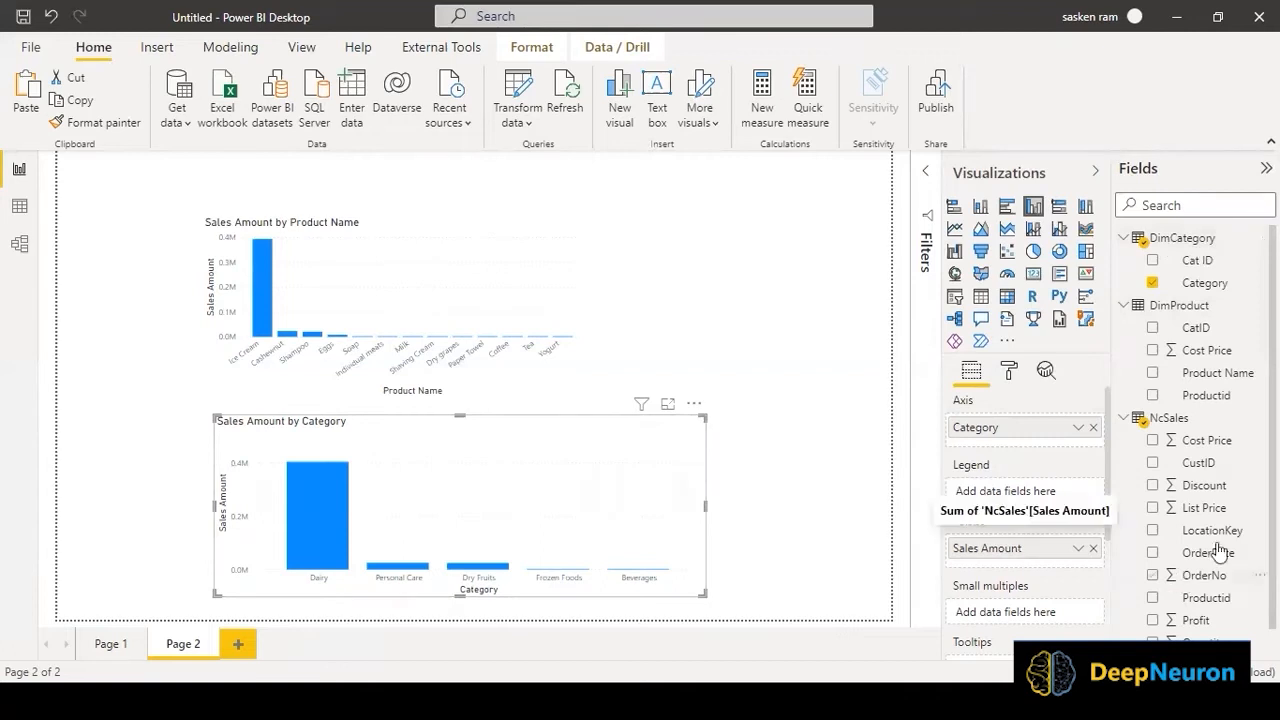
{"action": "scroll", "coordinate": [1218, 545], "scroll_direction": "down", "scroll_amount": 1}
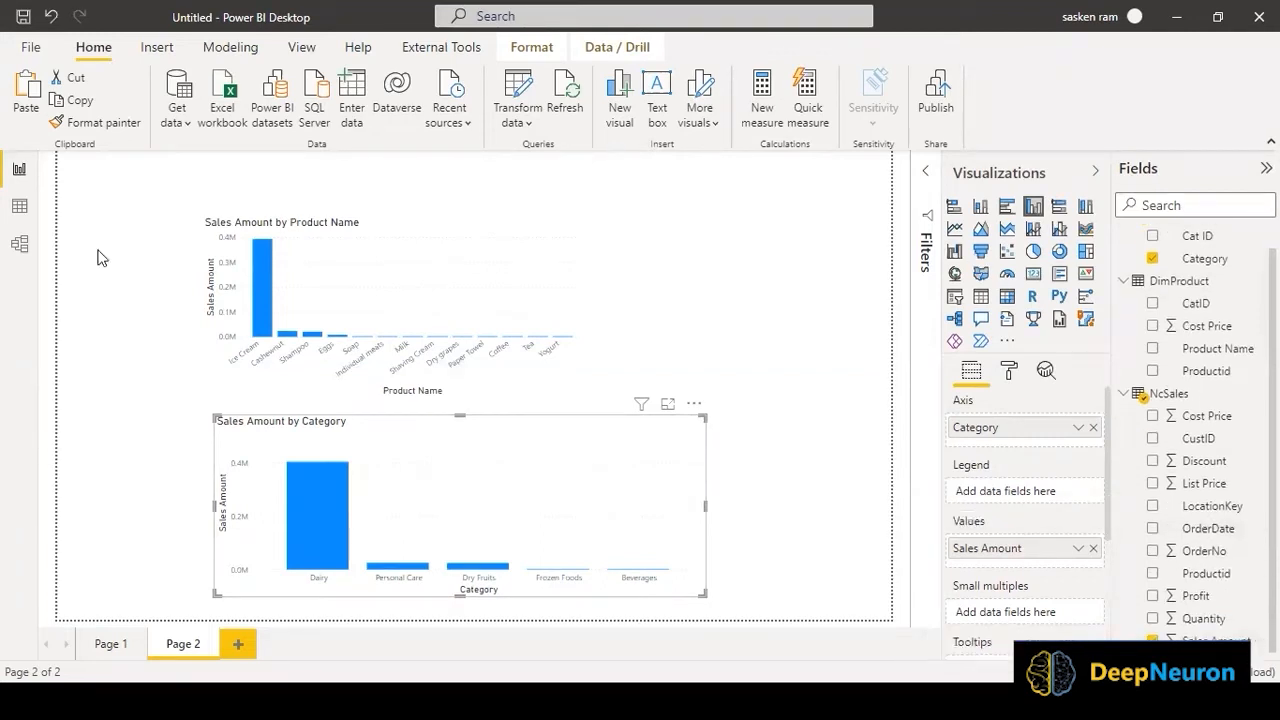
{"action": "left_click", "coordinate": [30, 254]}
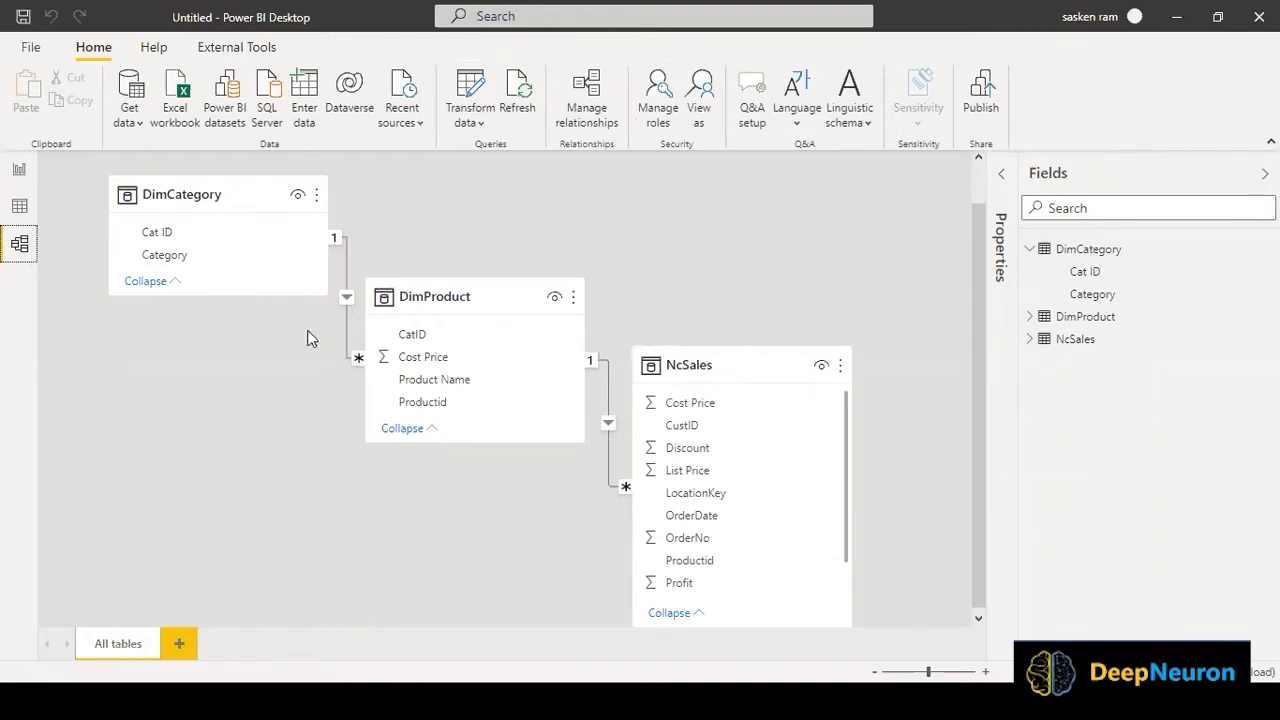
{"action": "left_click", "coordinate": [155, 185]}
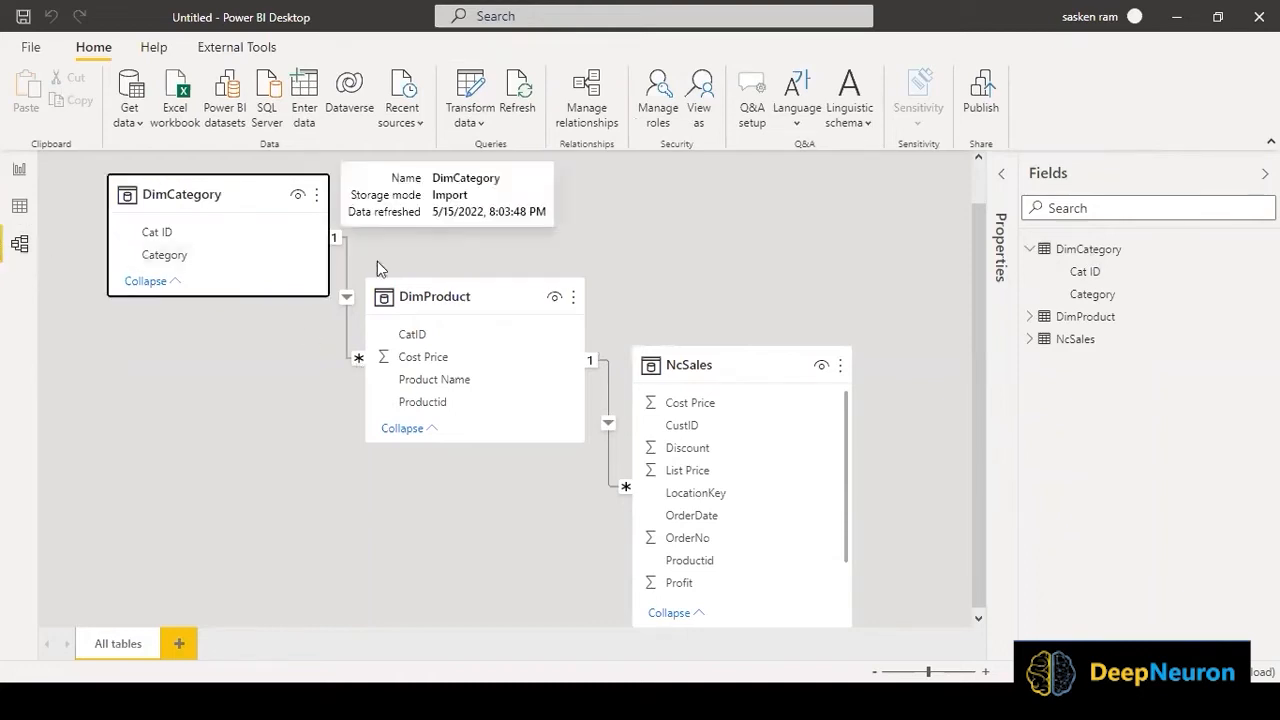
{"action": "left_click", "coordinate": [462, 292]}
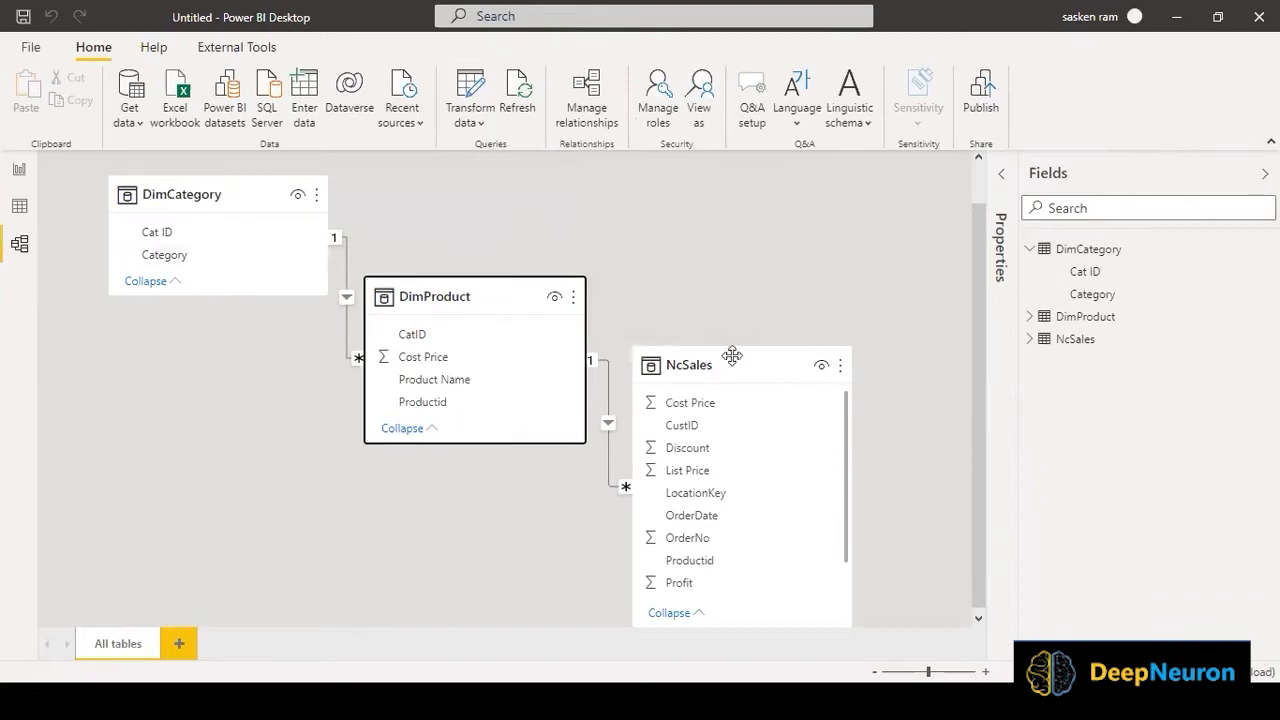
{"action": "left_click_drag", "start_coordinate": [732, 361], "coordinate": [812, 318]}
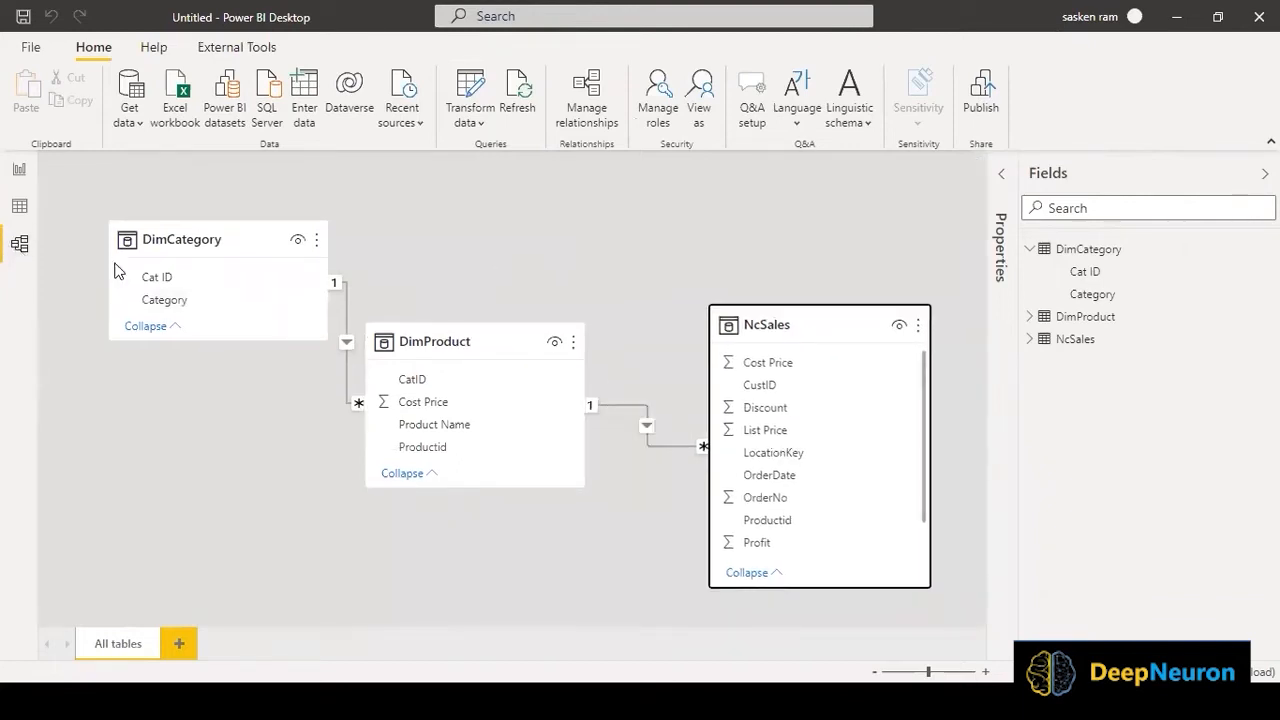
{"action": "left_click_drag", "start_coordinate": [556, 319], "coordinate": [618, 295]}
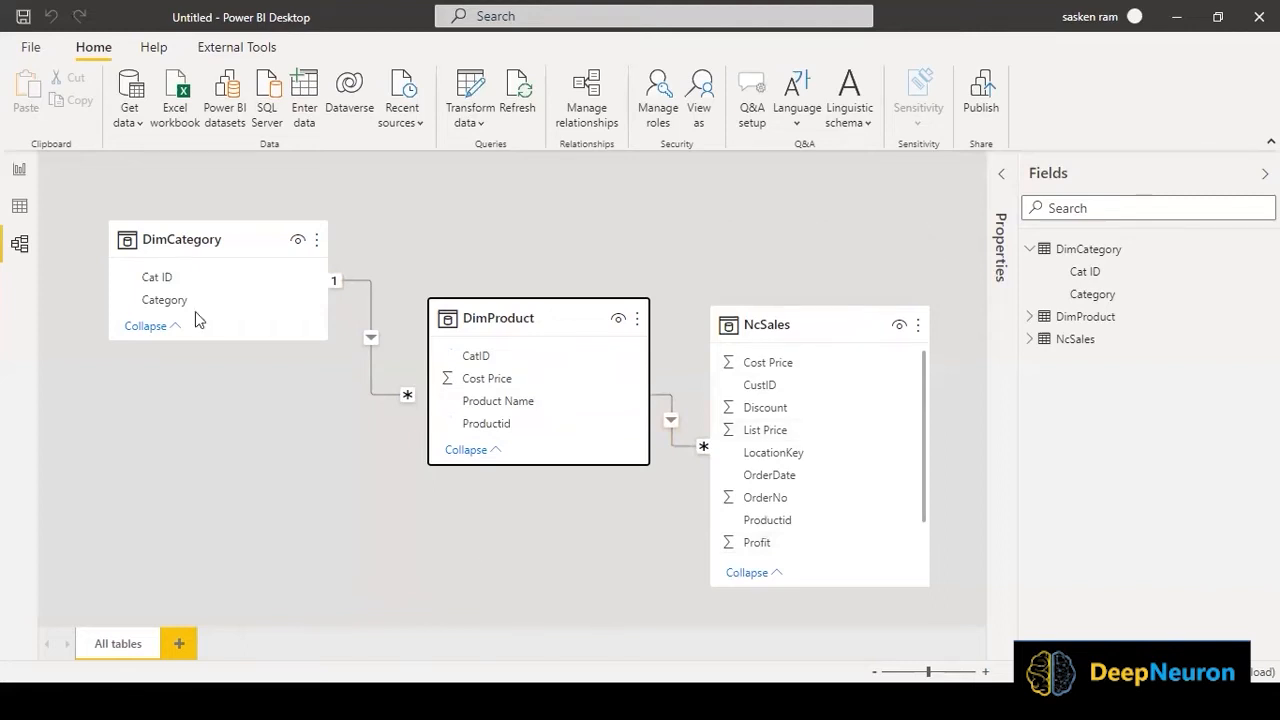
Return to the report view and select the Sales Amount by Product Name chart to inspect its fields
{"action": "left_click", "coordinate": [18, 170]}
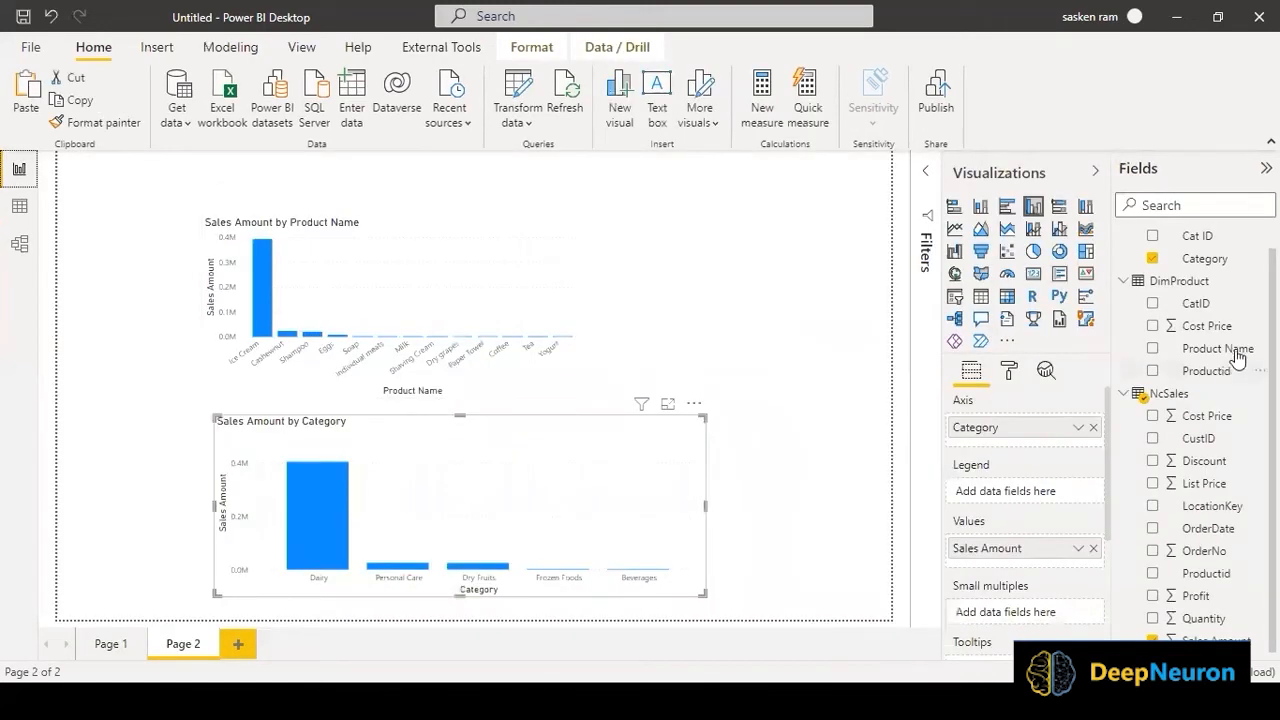
{"action": "left_click", "coordinate": [581, 266]}
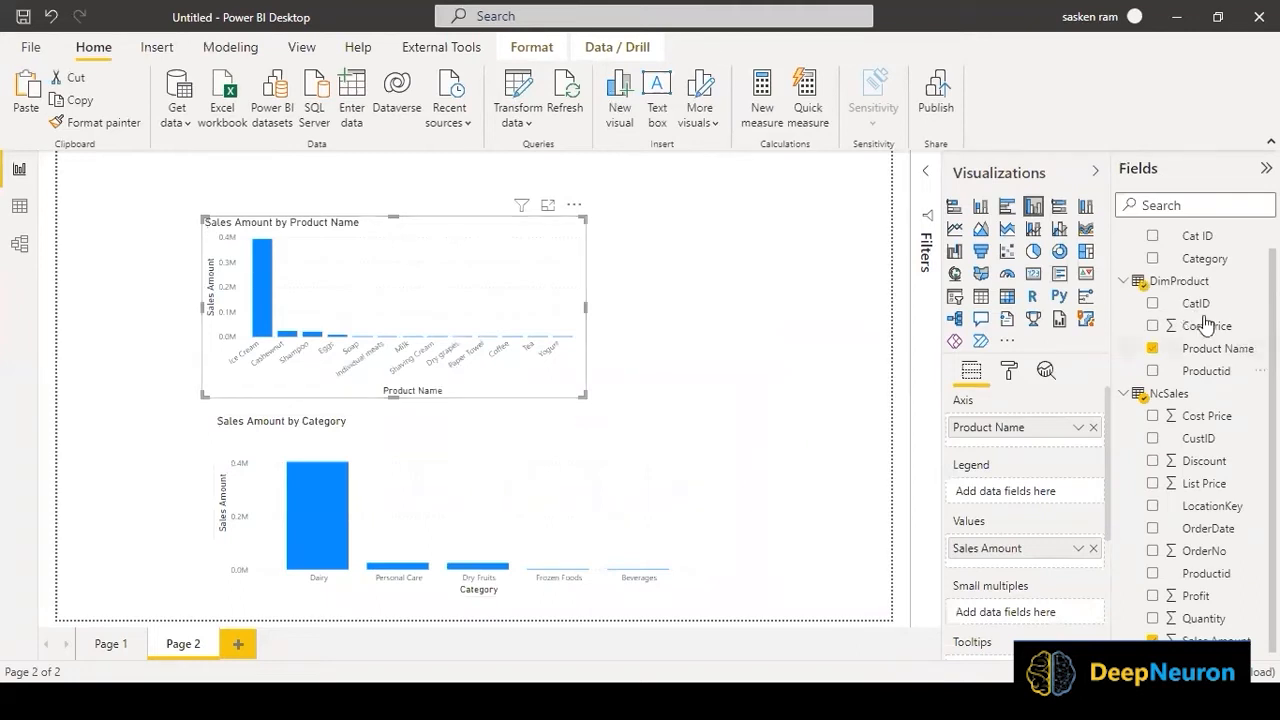
Select the Sales Amount by Category chart to inspect its fields, and open the model view
{"action": "scroll", "coordinate": [1192, 320], "scroll_direction": "up", "scroll_amount": 1}
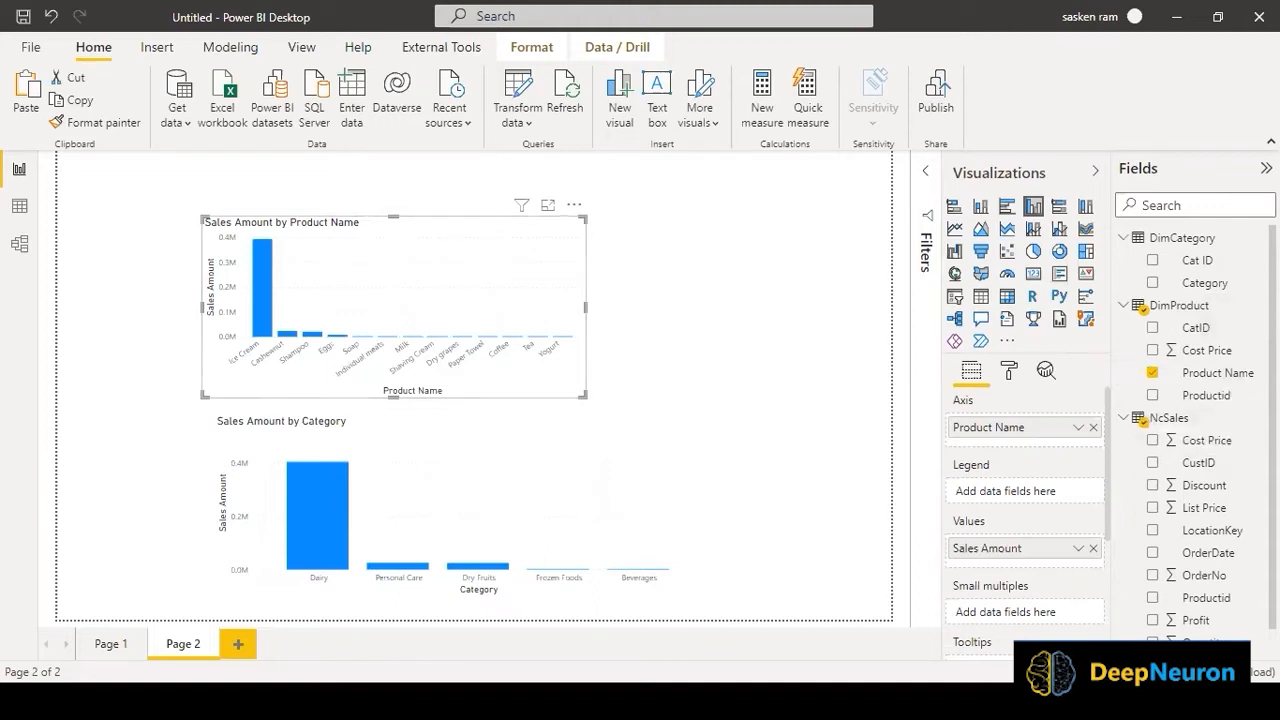
{"action": "scroll", "coordinate": [1190, 440], "scroll_direction": "down", "scroll_amount": 1}
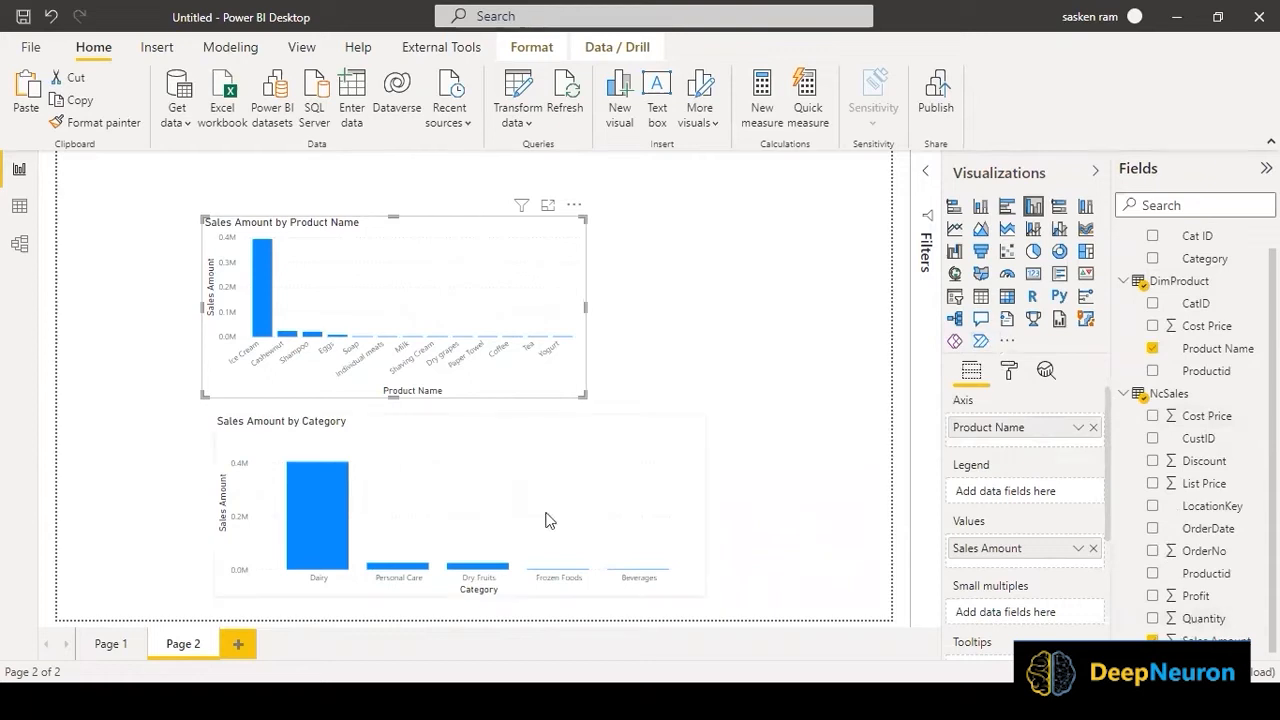
{"action": "left_click", "coordinate": [325, 490]}
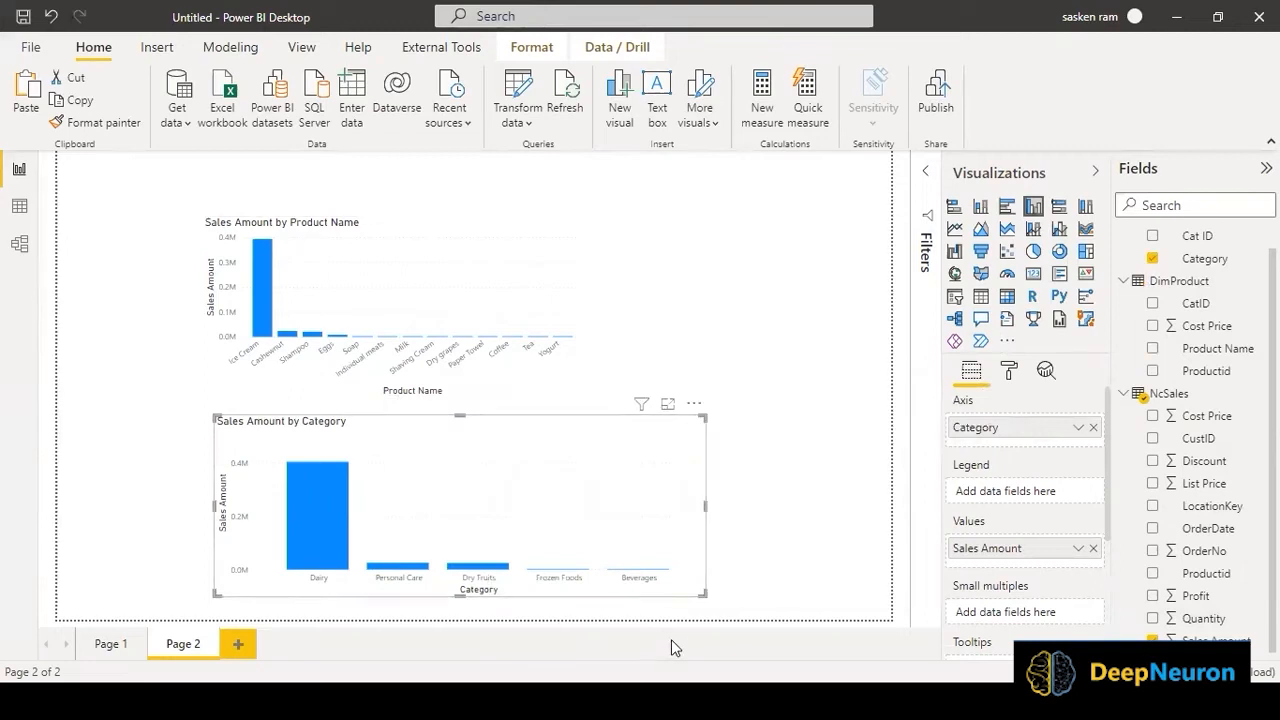
{"action": "left_click", "coordinate": [22, 244]}
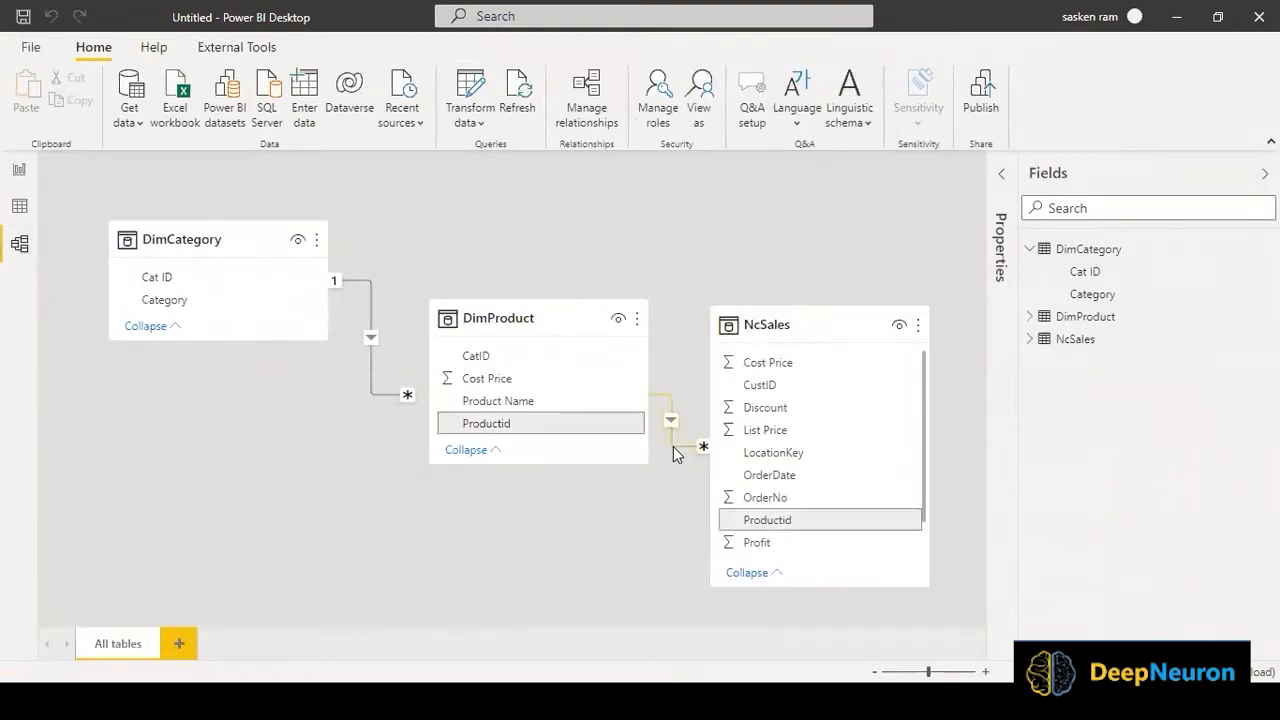
{"action": "right_click", "coordinate": [673, 446]}
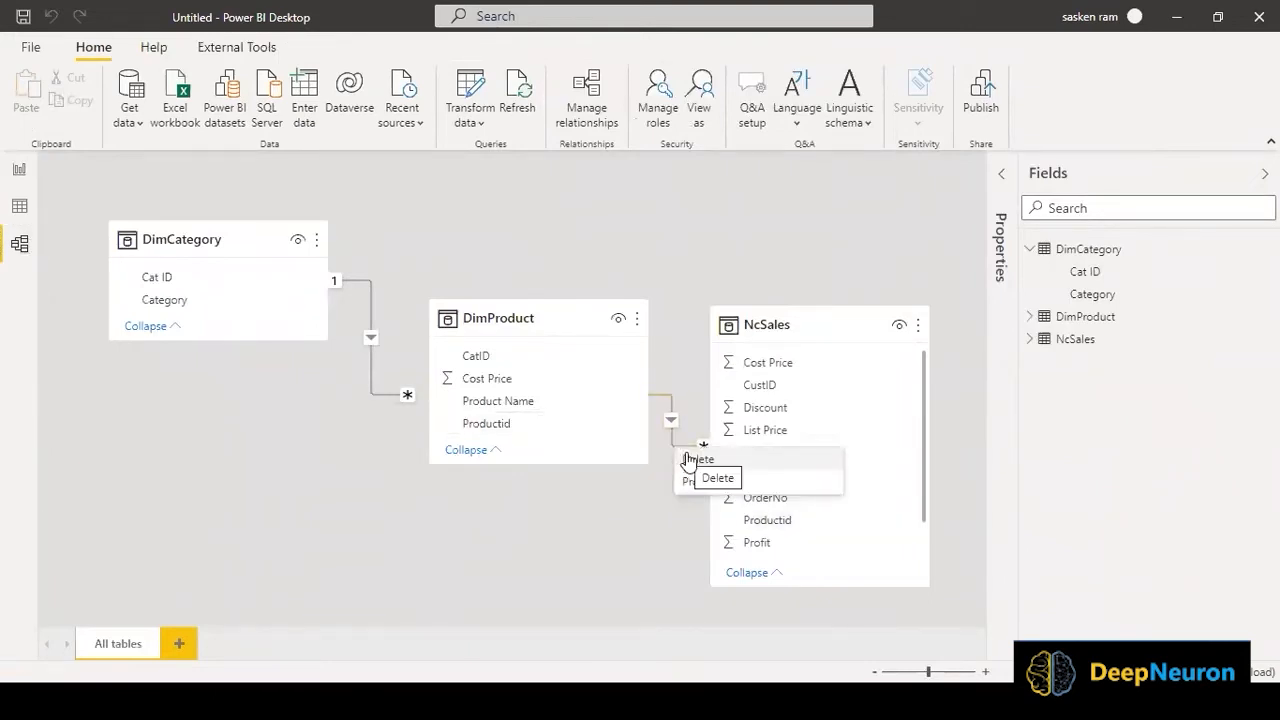
{"action": "left_click", "coordinate": [655, 391]}
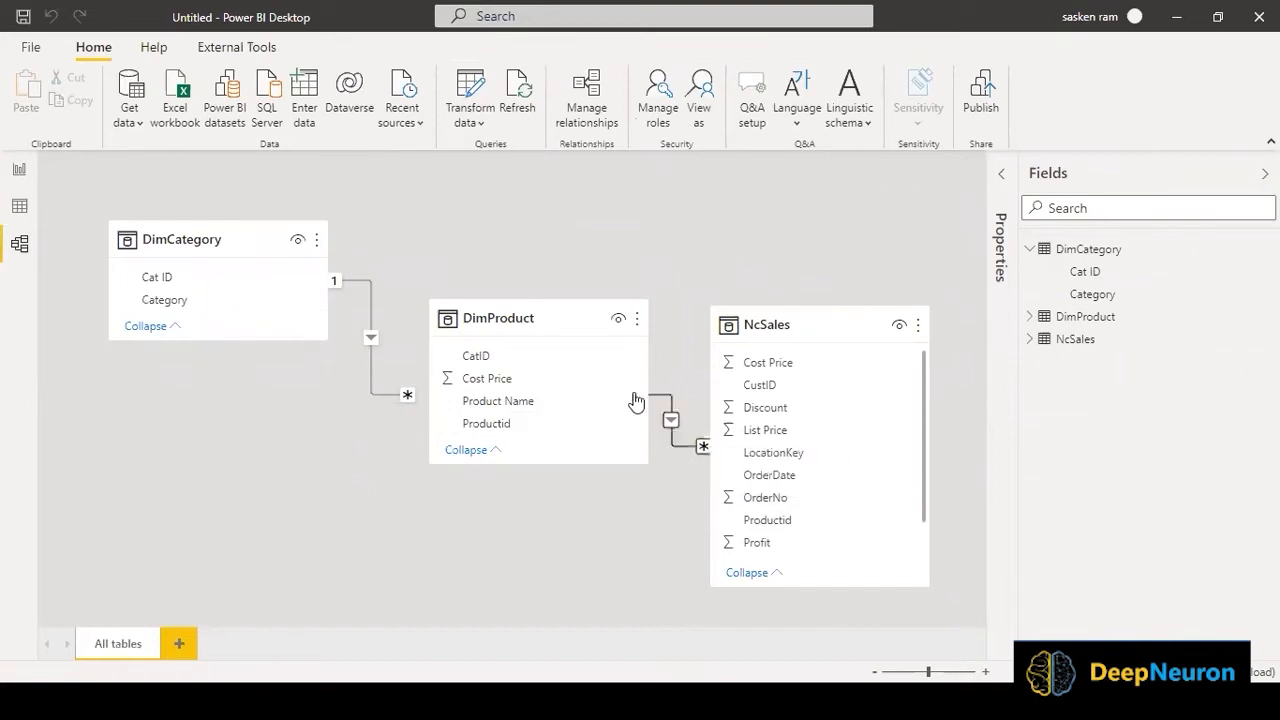
{"action": "left_click", "coordinate": [669, 447]}
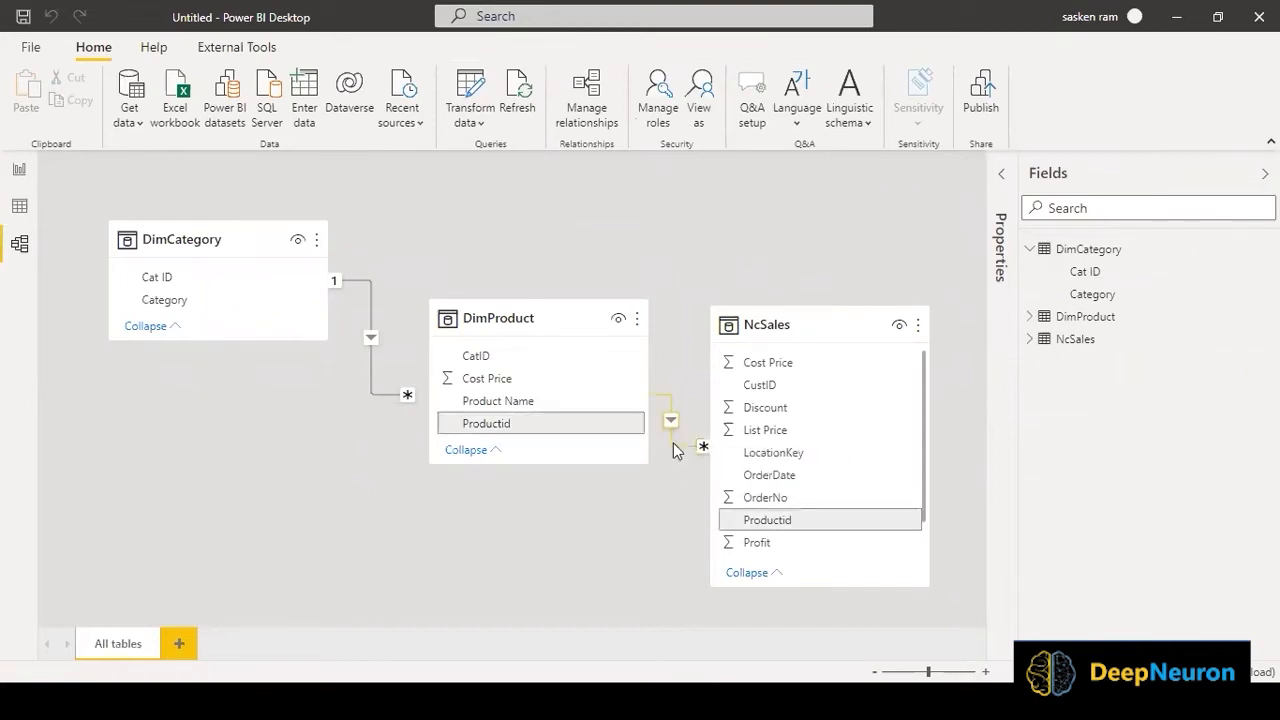
{"action": "right_click", "coordinate": [673, 444]}
{"action": "left_click", "coordinate": [690, 457]}
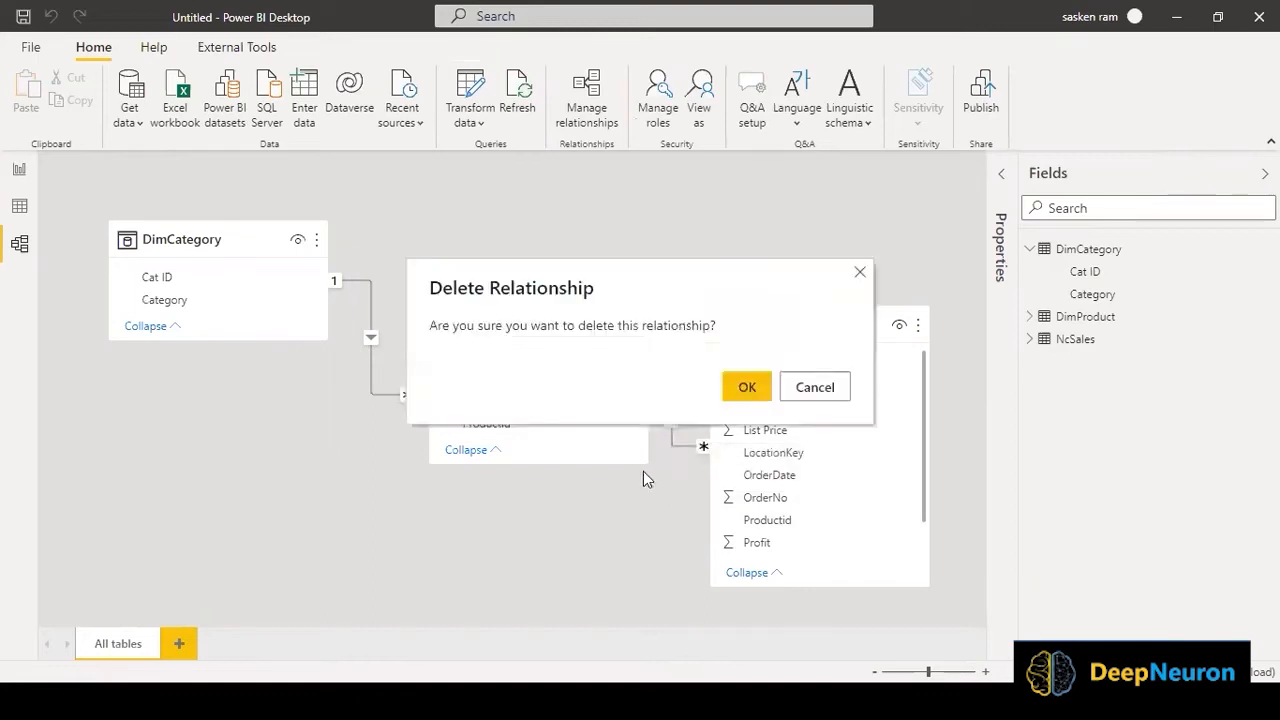
{"action": "left_click", "coordinate": [814, 387]}
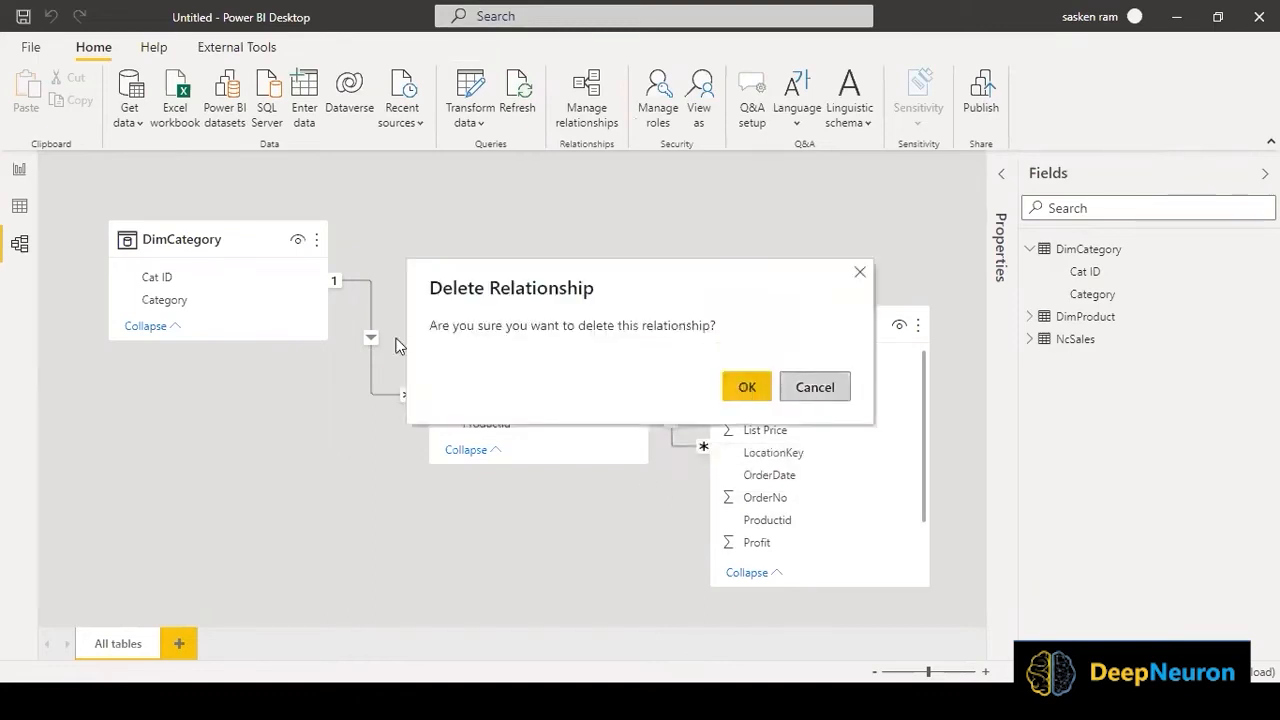
Delete the relationship between the DimCategory and DimProduct tables
{"action": "right_click", "coordinate": [368, 291]}
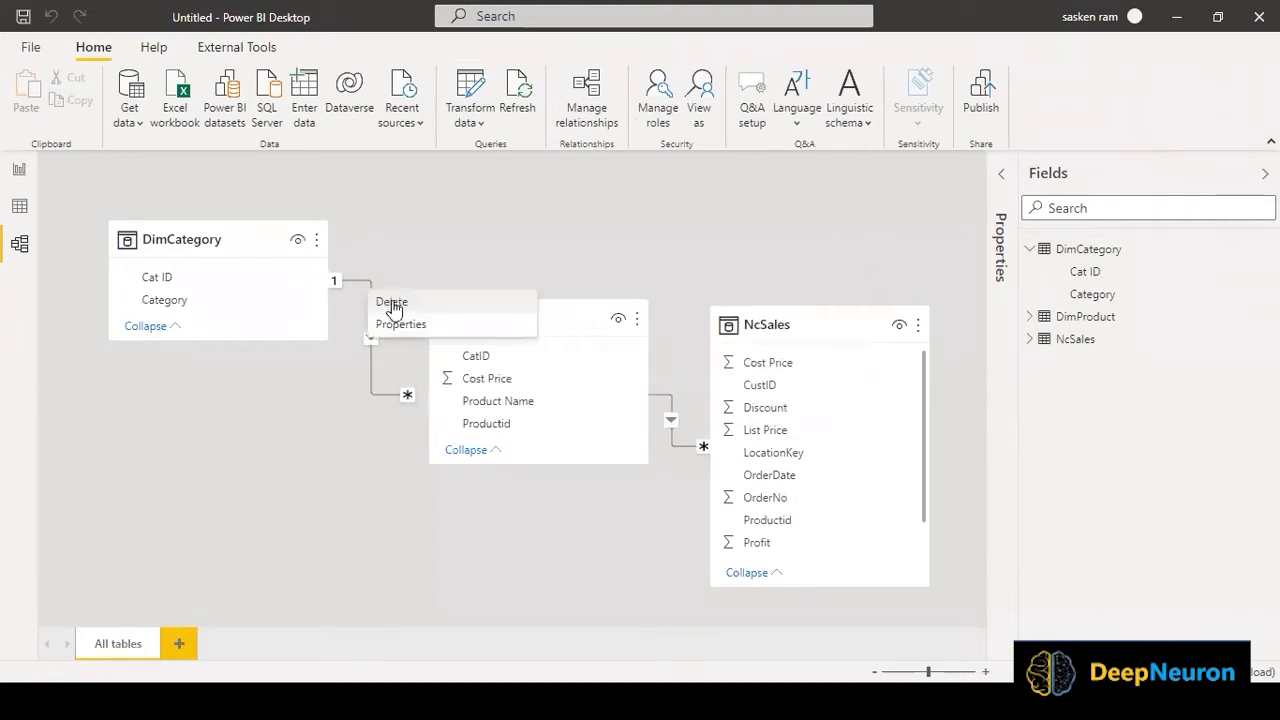
{"action": "left_click", "coordinate": [459, 441]}
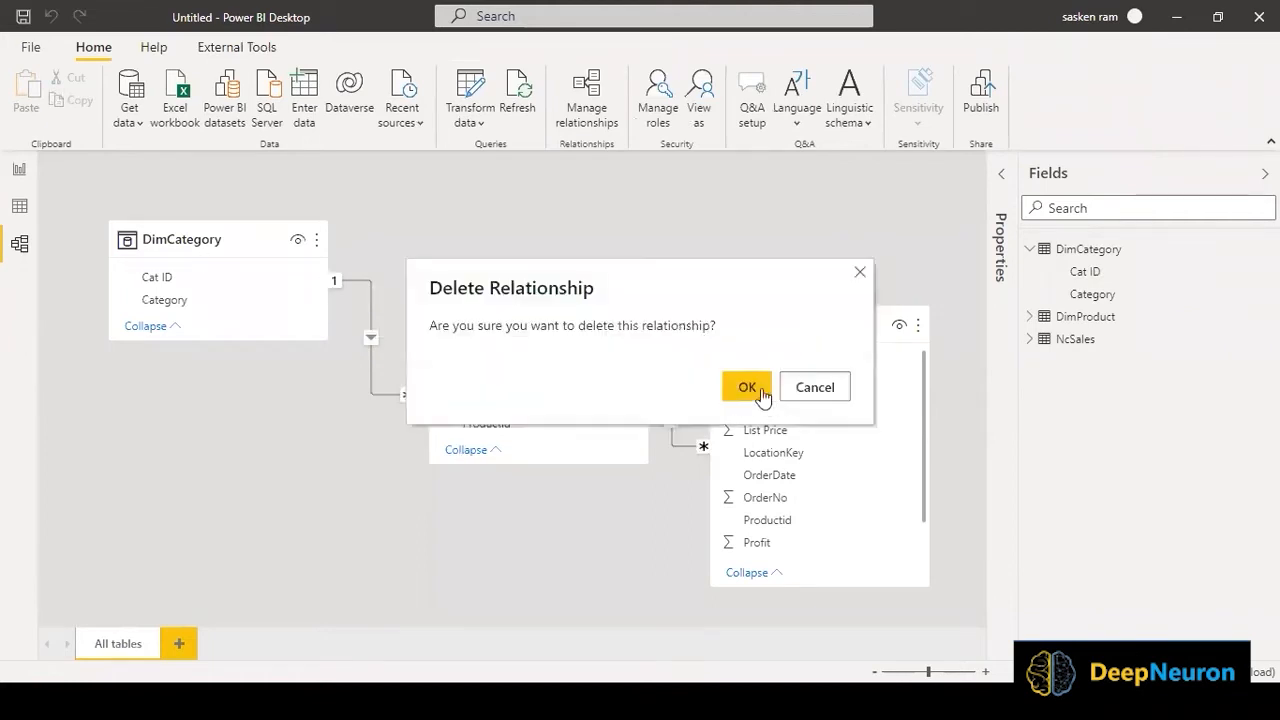
{"action": "left_click", "coordinate": [748, 385]}
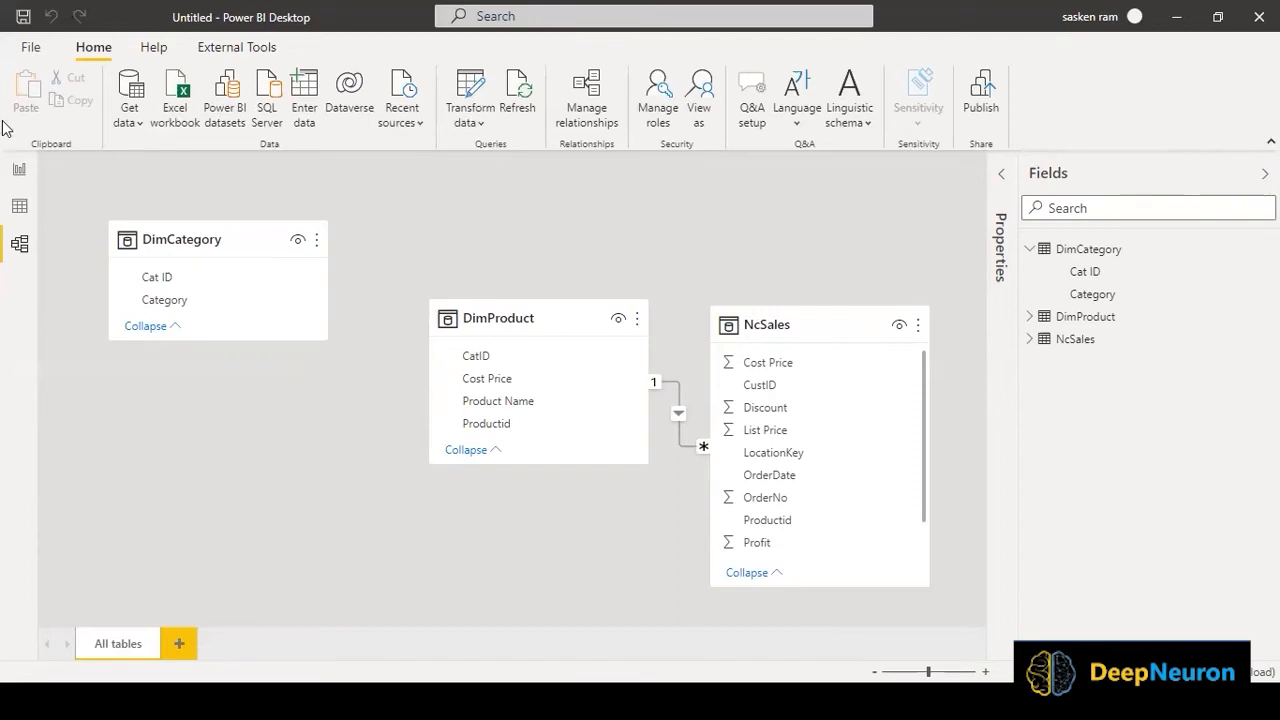
Return to the report view, change the Sales Amount by Category chart into a table, and inspect the sales amount of each category
{"action": "left_click", "coordinate": [19, 172]}
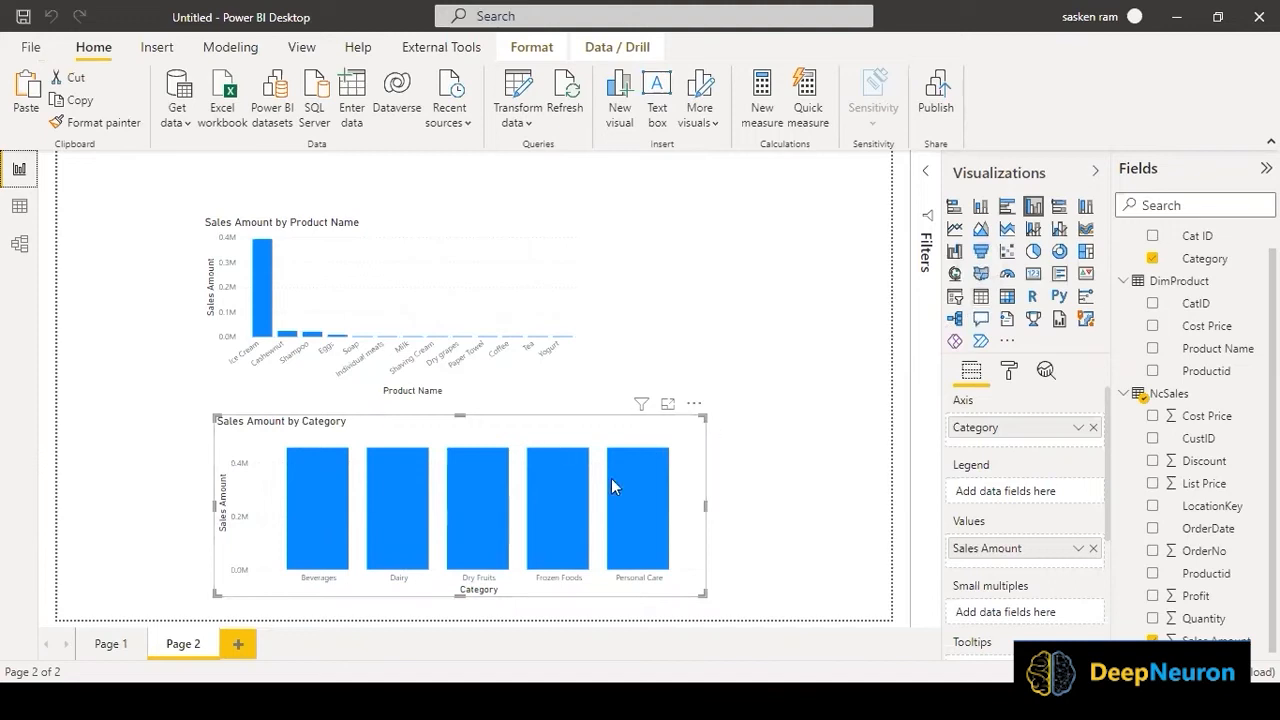
{"action": "left_click", "coordinate": [983, 300]}
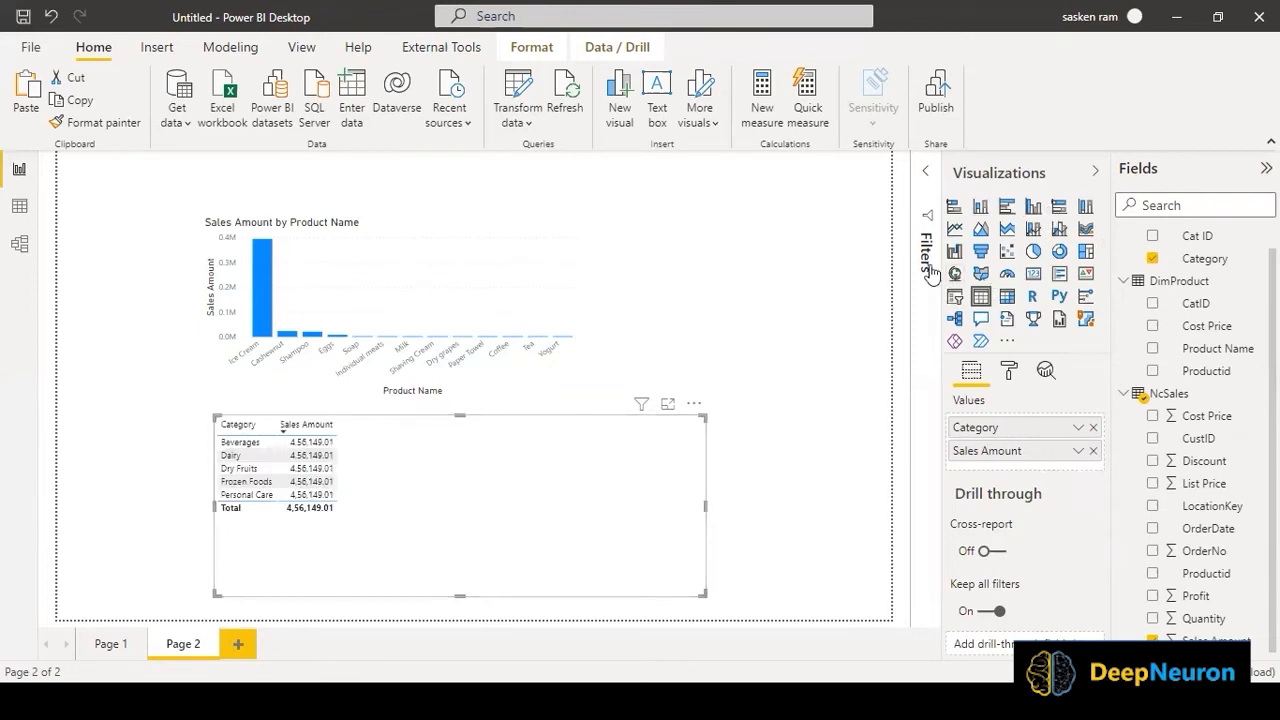
{"action": "left_click", "coordinate": [318, 443]}
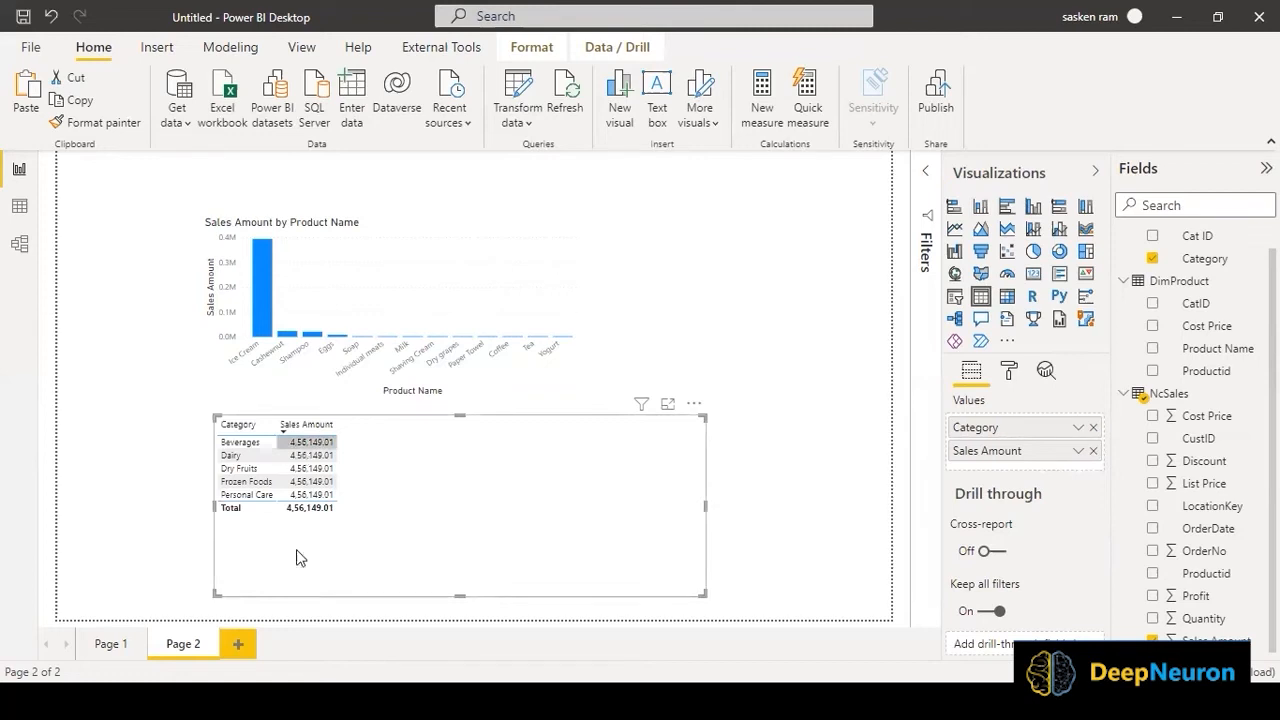
{"action": "left_click", "coordinate": [269, 464]}
{"action": "left_click", "coordinate": [346, 444]}
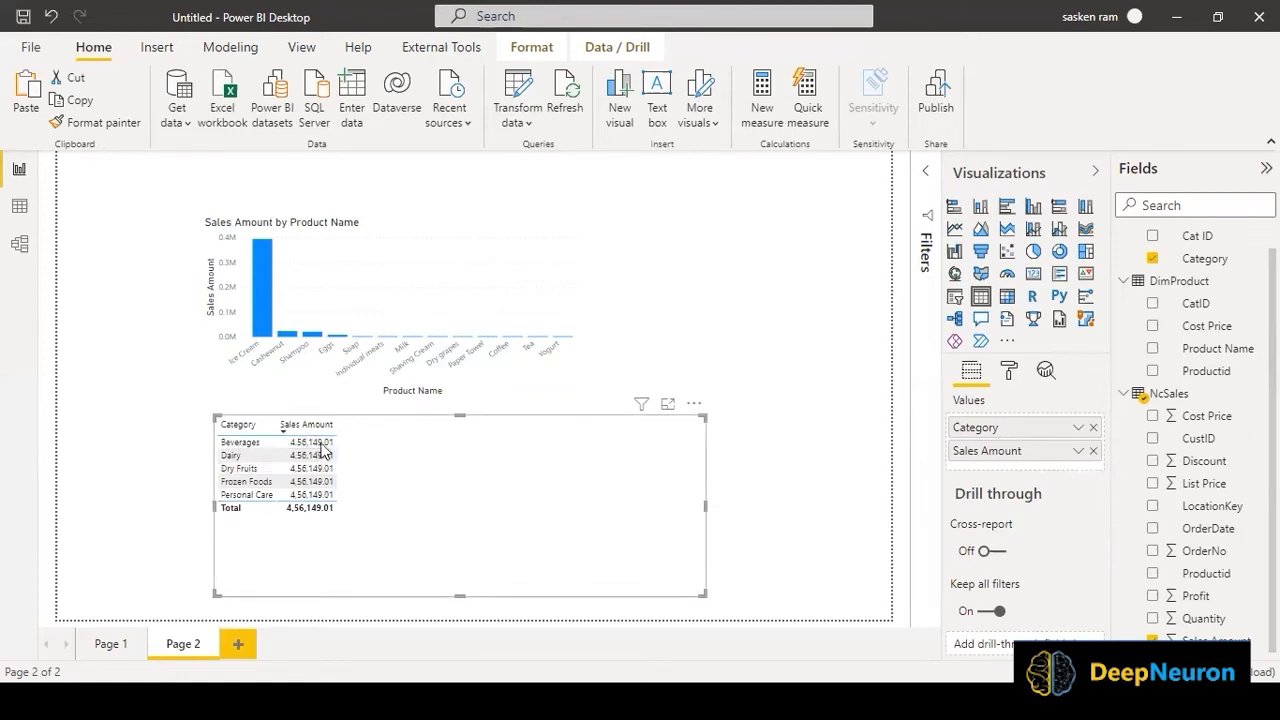
{"action": "left_click", "coordinate": [318, 481]}
{"action": "left_click", "coordinate": [296, 495]}
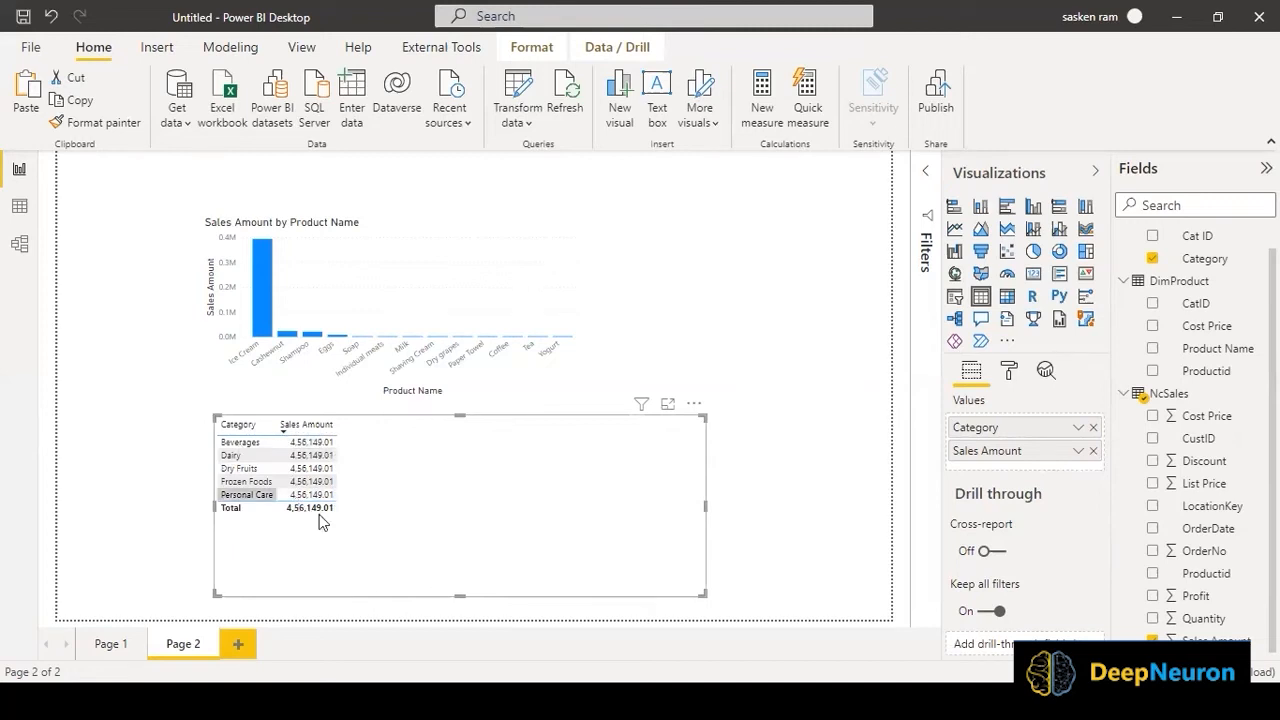
{"action": "left_click", "coordinate": [250, 456]}
In the model view, recreate the relationship between Cat ID in DimCategory and CatID in DimProduct
{"action": "left_click", "coordinate": [19, 245]}
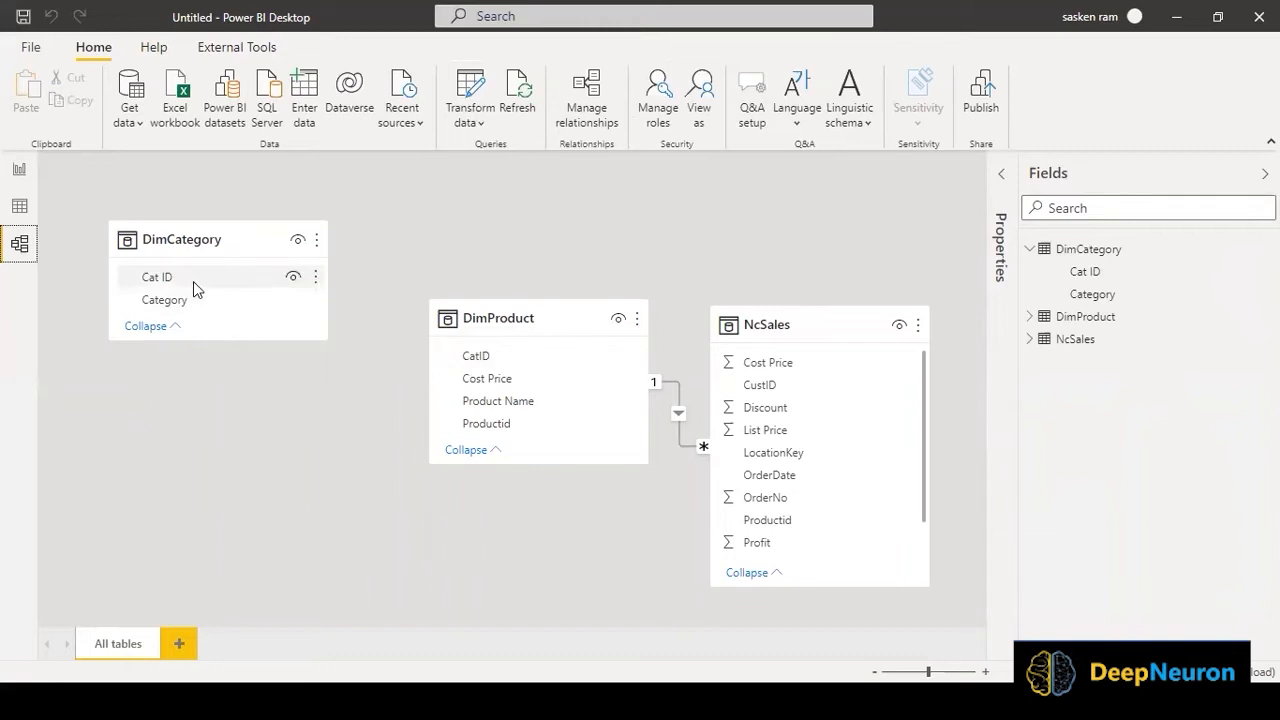
{"action": "left_click_drag", "start_coordinate": [193, 281], "coordinate": [428, 337]}
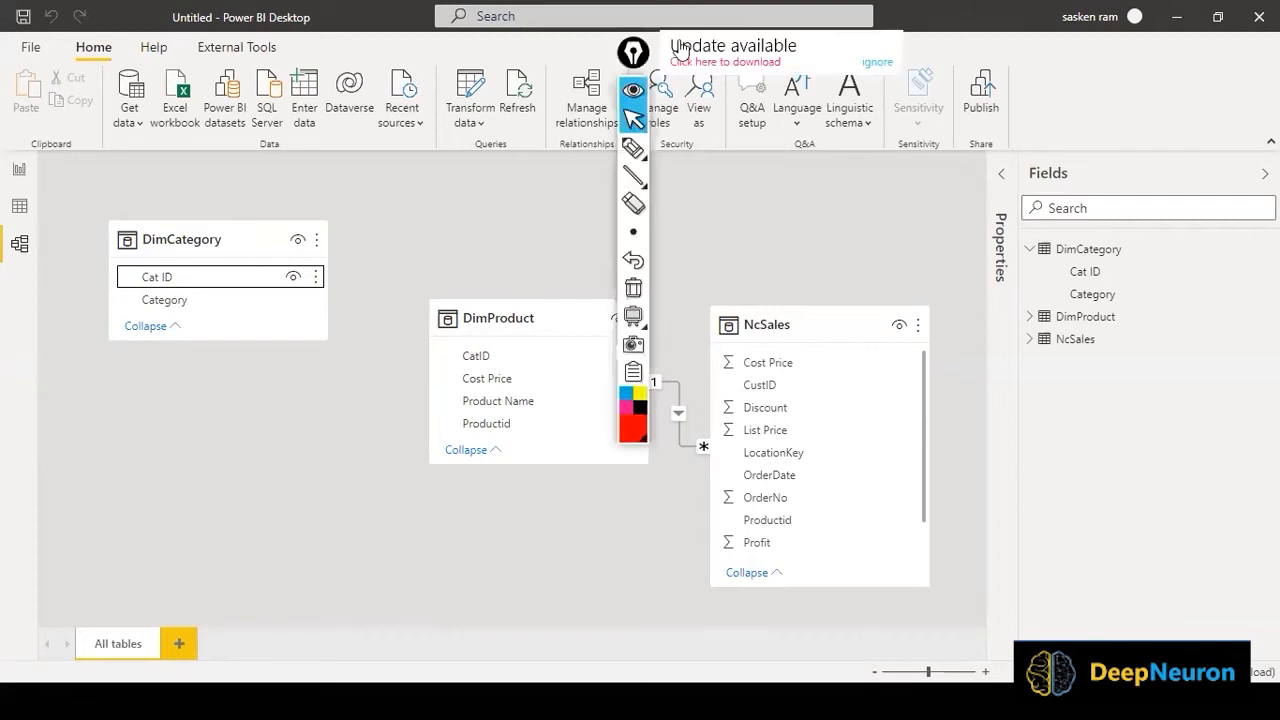
{"action": "left_click", "coordinate": [630, 53]}
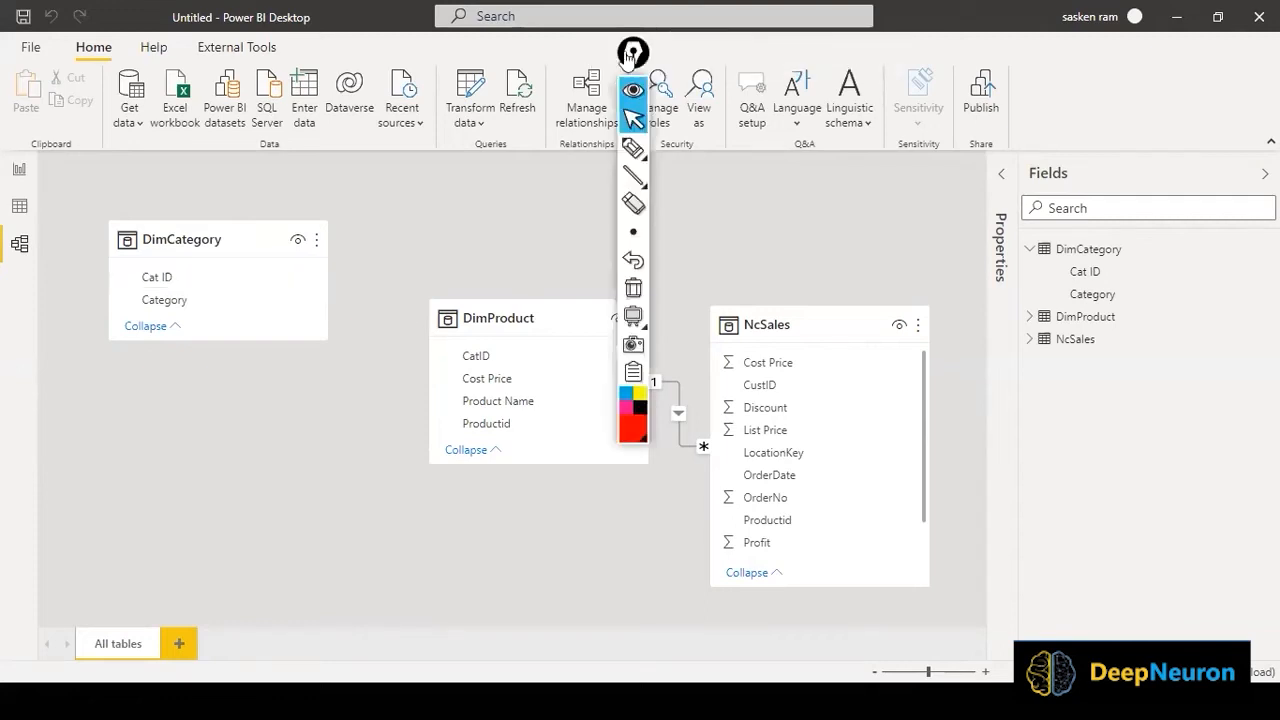
{"action": "left_click", "coordinate": [630, 53]}
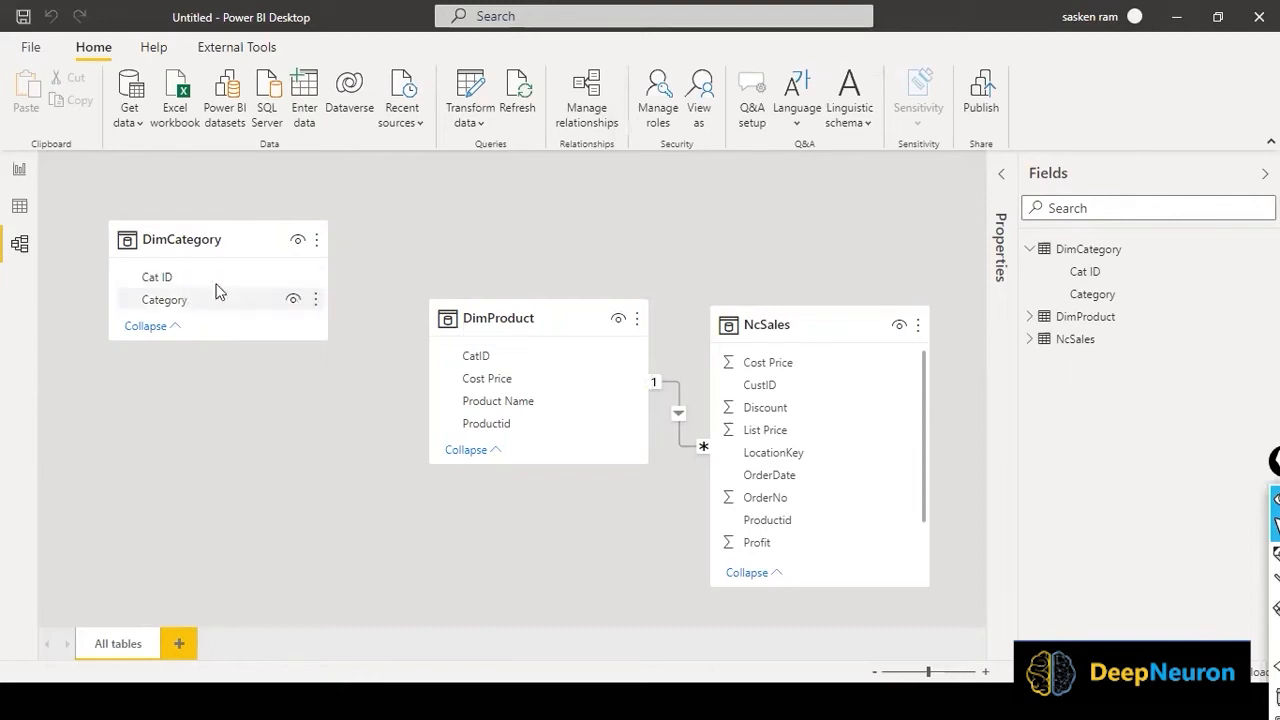
{"action": "left_click_drag", "start_coordinate": [186, 281], "coordinate": [491, 350]}
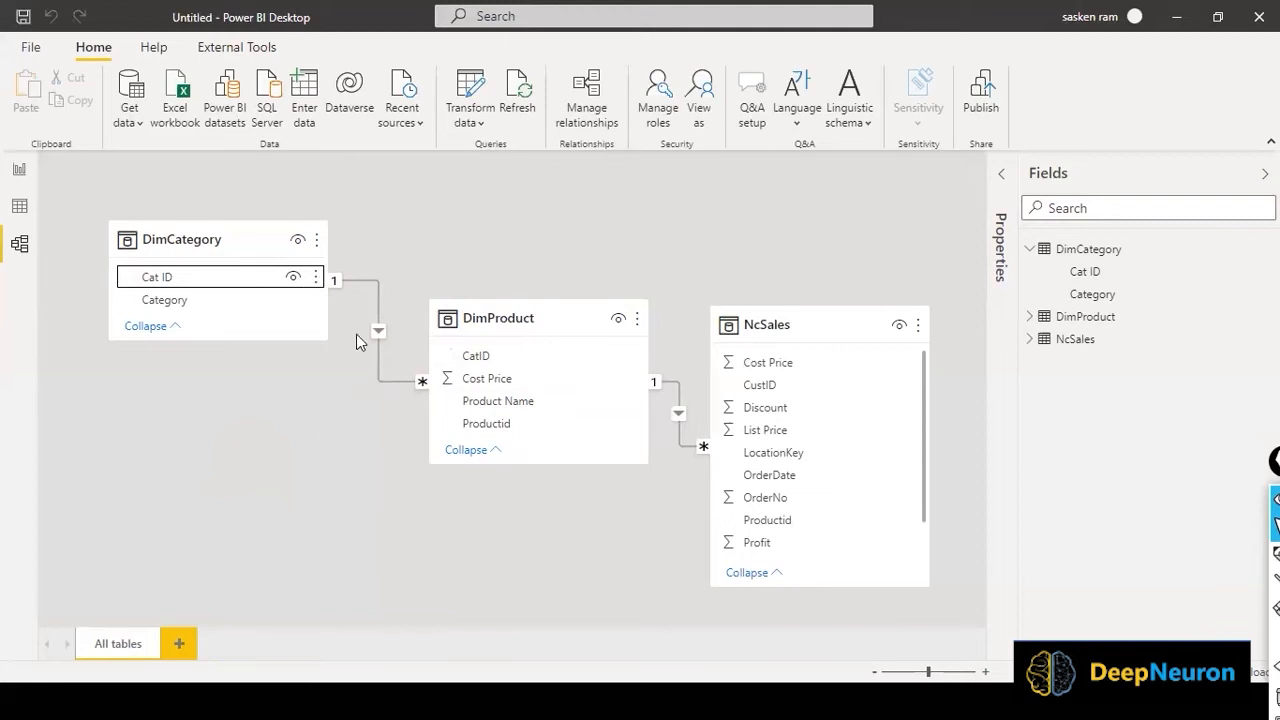
{"action": "left_click", "coordinate": [379, 355]}
Return to the report view and reduce the height and width of the category sales table, keeping all its rows in view
{"action": "left_click", "coordinate": [19, 172]}
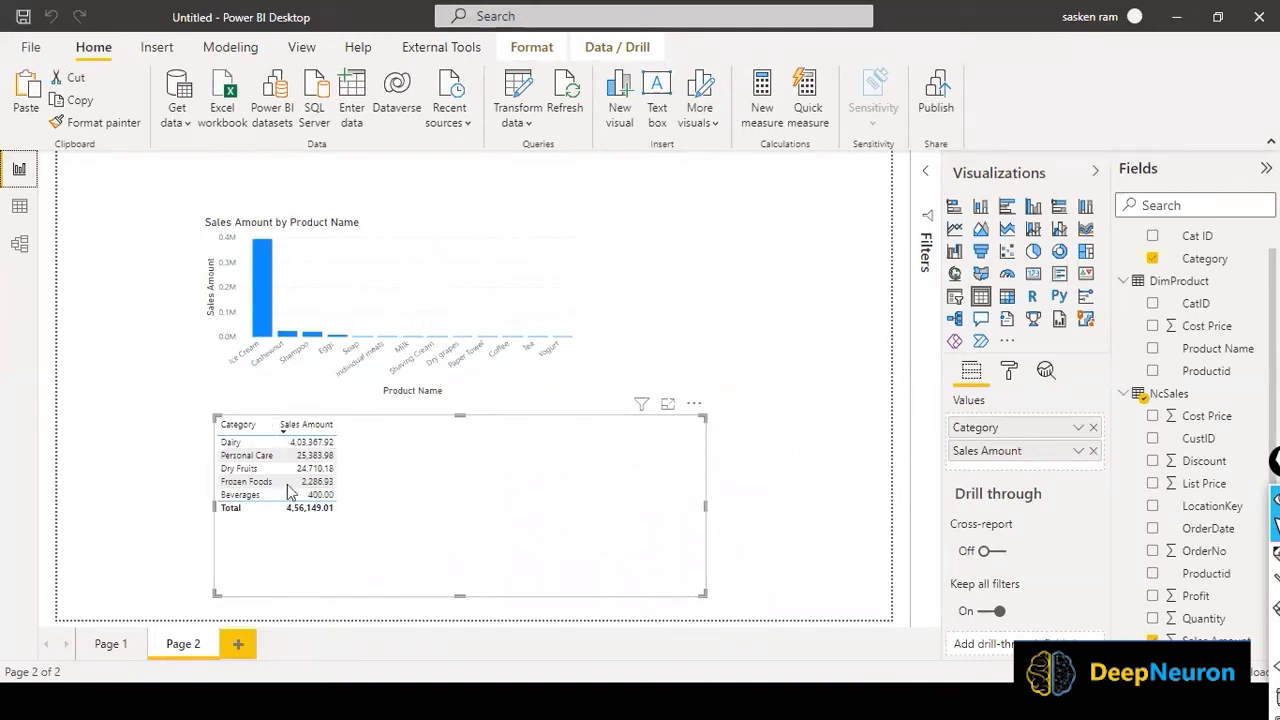
{"action": "left_click", "coordinate": [316, 443]}
{"action": "left_click_drag", "start_coordinate": [460, 595], "coordinate": [465, 544]}
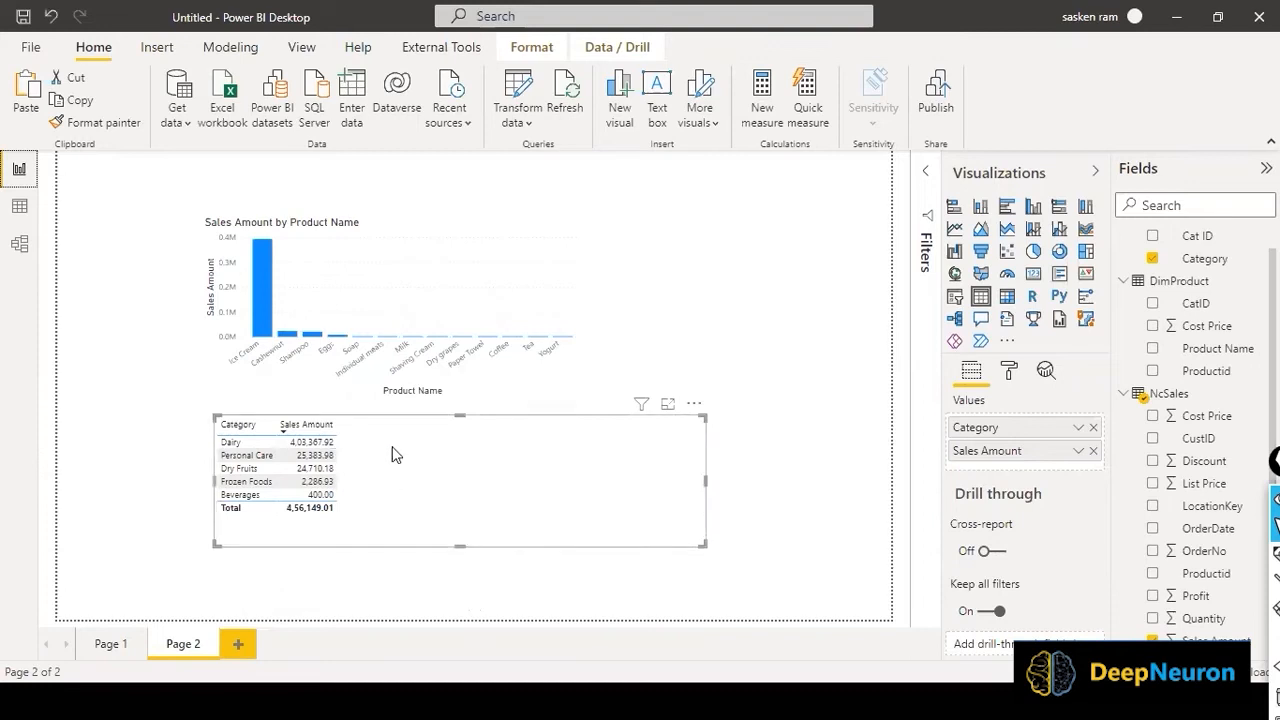
{"action": "left_click_drag", "start_coordinate": [713, 485], "coordinate": [562, 466]}
{"action": "left_click", "coordinate": [357, 458]}
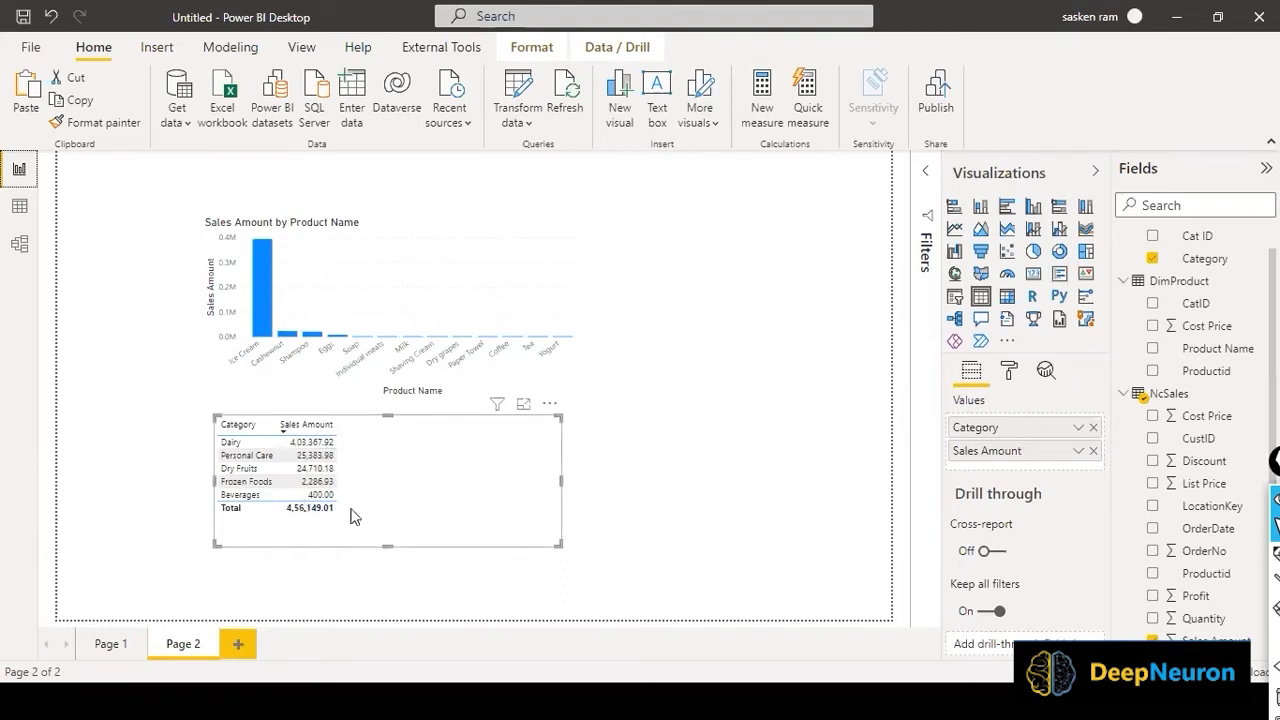
{"action": "left_click", "coordinate": [231, 444]}
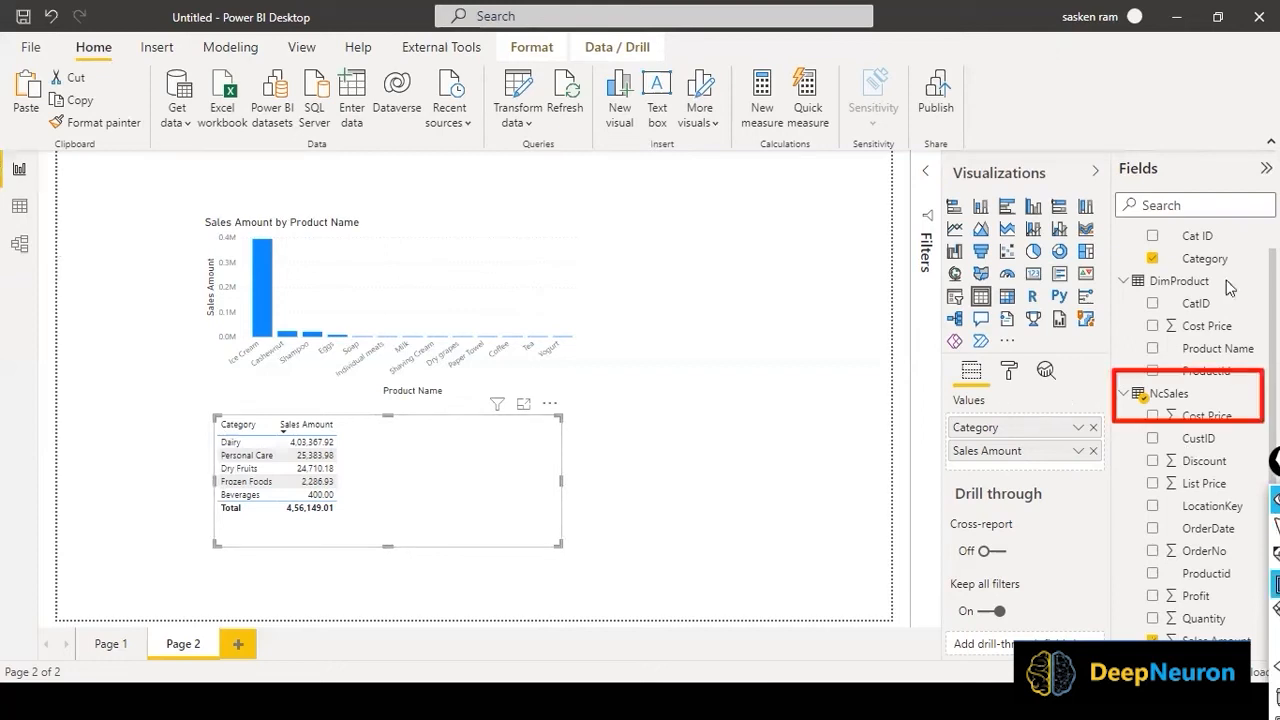
Annotate the category table with a red box around the total and red arrows pointing to the Dairy and Frozen Foods sales amounts
{"action": "scroll", "coordinate": [1125, 232], "scroll_direction": "up", "scroll_amount": 1}
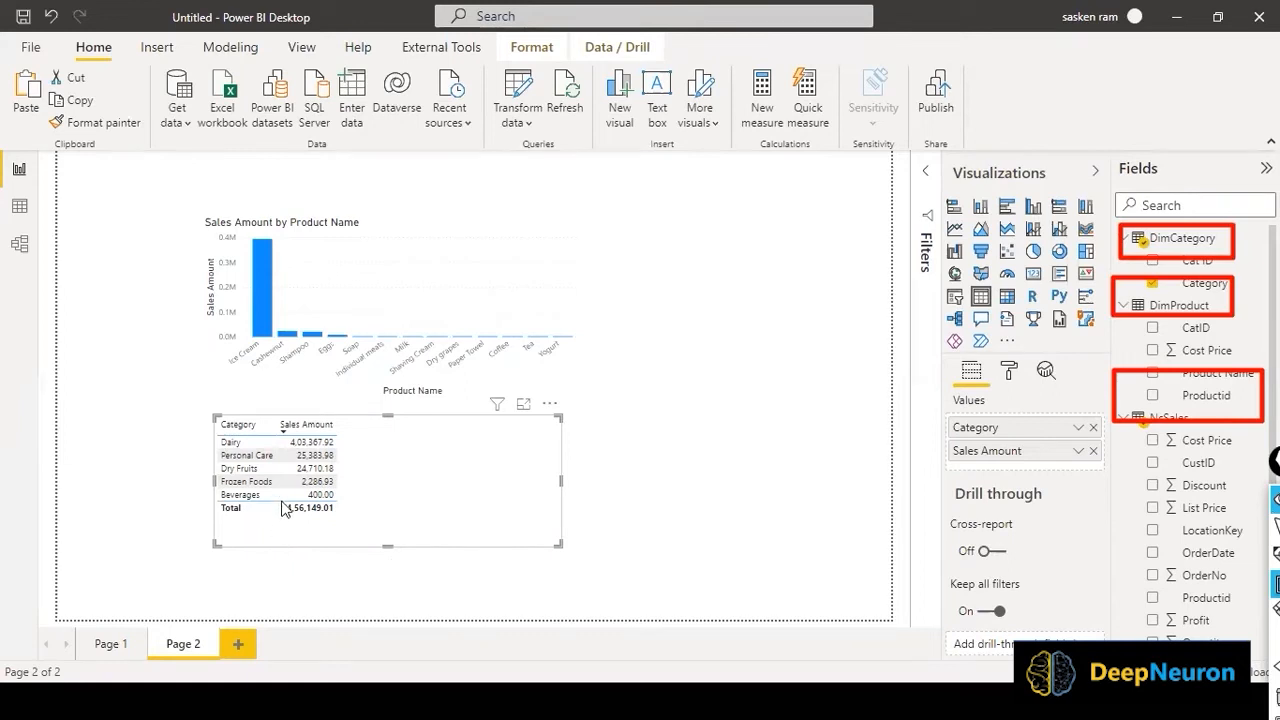
{"action": "mouse_move", "coordinate": [281, 498]}
{"action": "left_mouse_down"}
{"action": "mouse_move", "coordinate": [296, 521]}
{"action": "mouse_move", "coordinate": [362, 521]}
{"action": "left_mouse_up"}
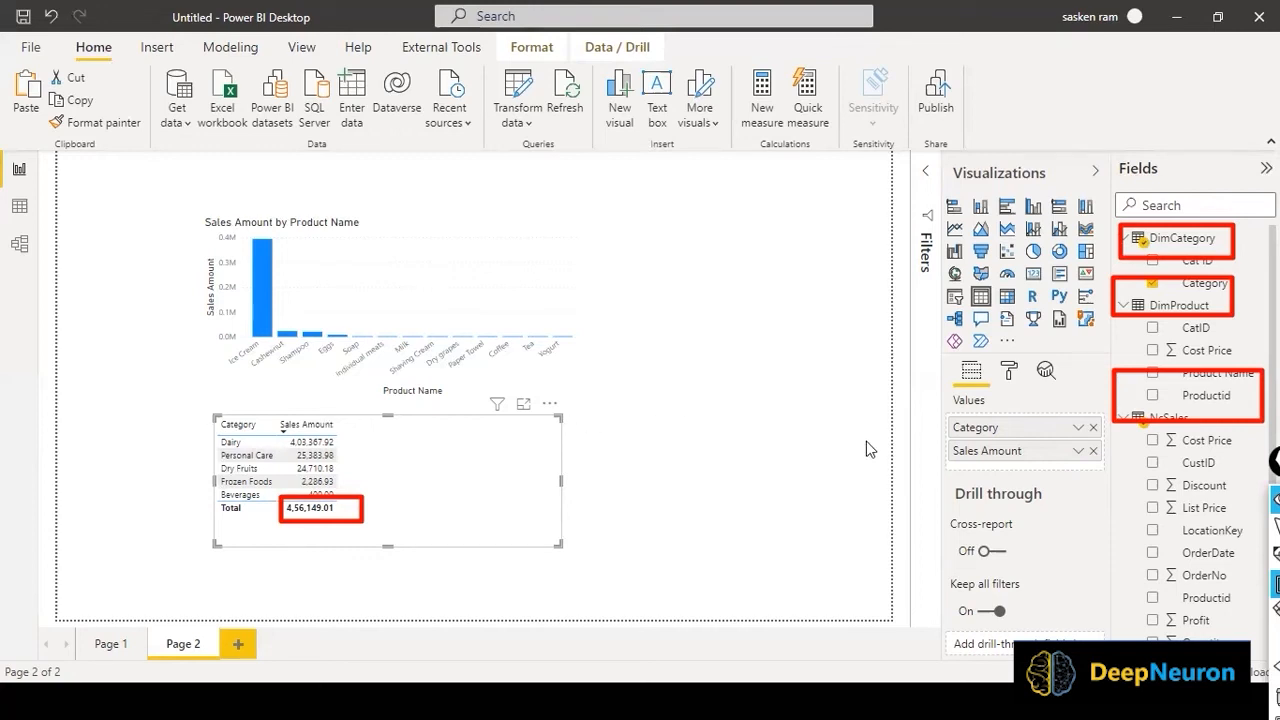
{"action": "left_click_drag", "start_coordinate": [822, 398], "coordinate": [345, 437]}
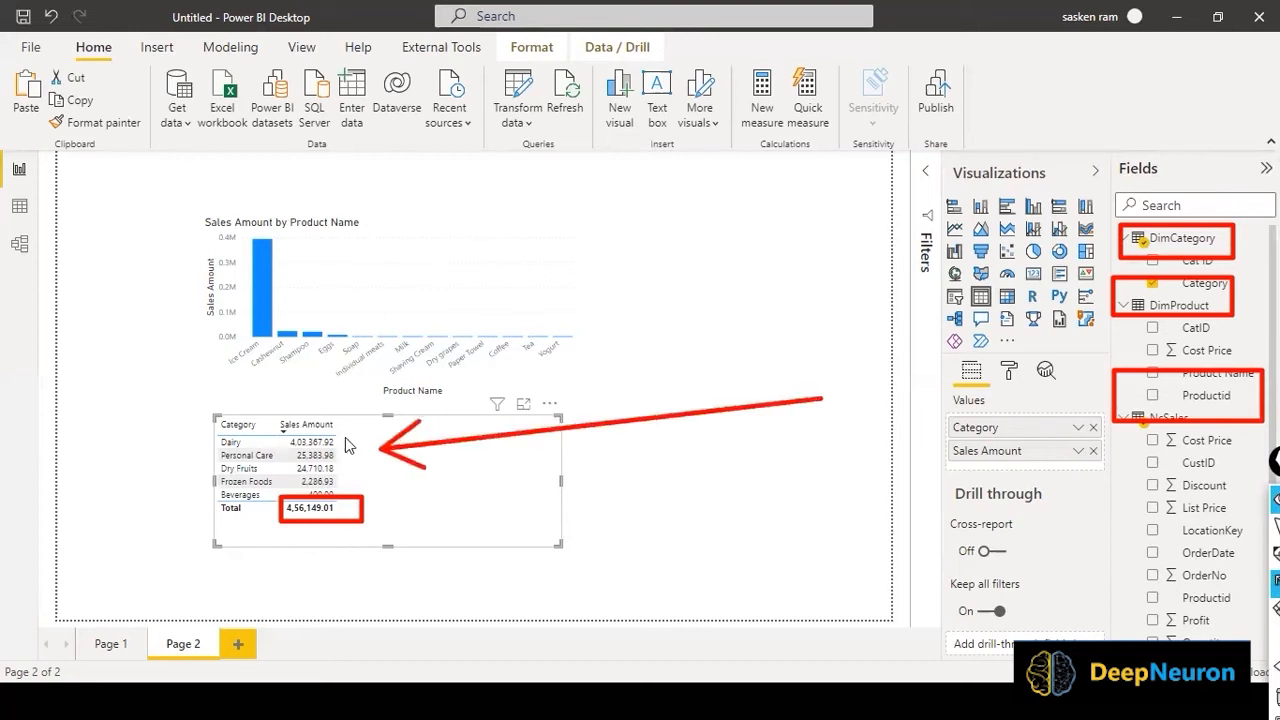
{"action": "mouse_move", "coordinate": [684, 478]}
{"action": "left_mouse_down"}
{"action": "mouse_move", "coordinate": [444, 504]}
{"action": "mouse_move", "coordinate": [345, 480]}
{"action": "left_mouse_up"}
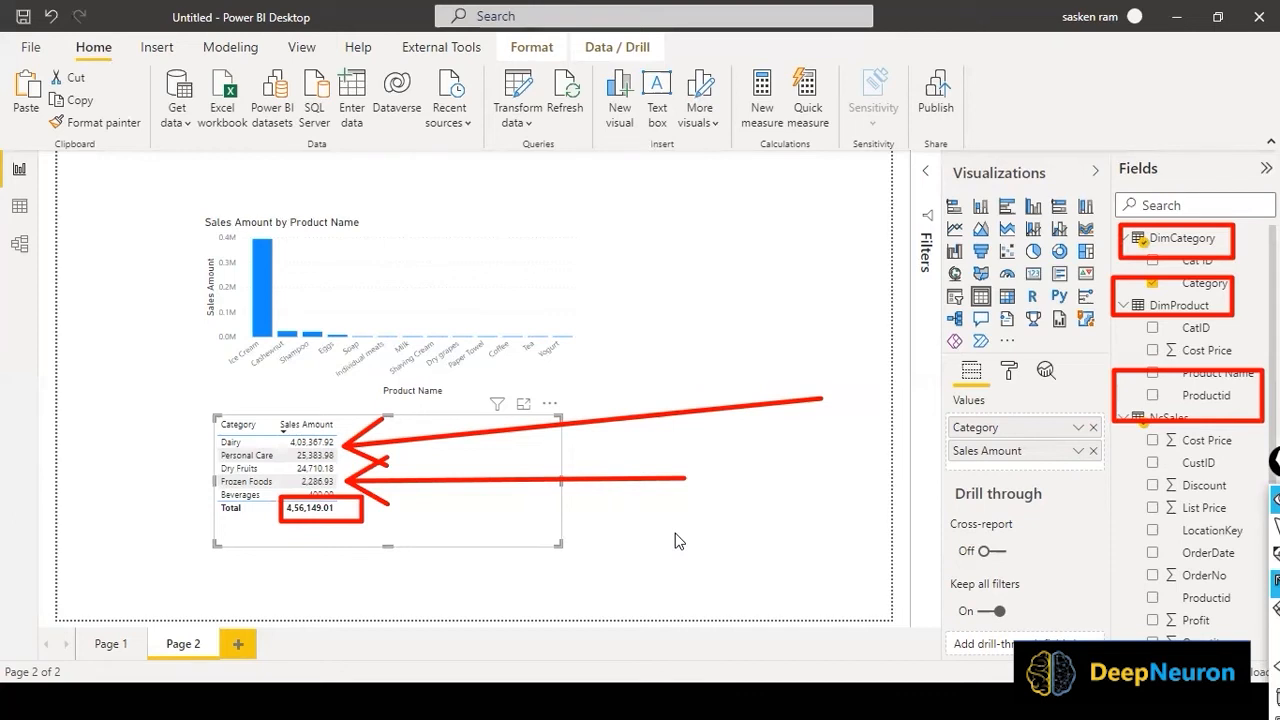
{"action": "left_click", "coordinate": [332, 442]}
Switch to the PowerPoint slide show and advance to the "What is Normalization ?" slide
{"action": "key", "text": "alt+Tab"}
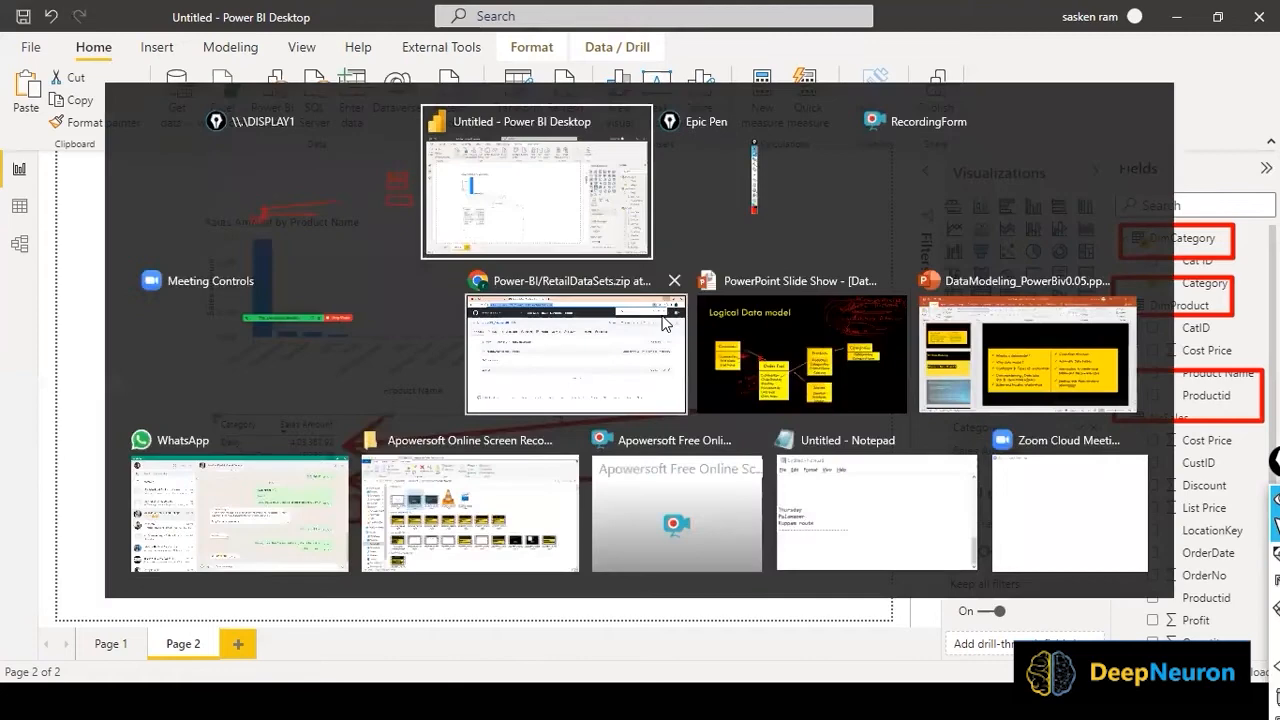
{"action": "key", "text": "alt+Tab"}
{"action": "key", "text": "alt+Tab"}
{"action": "key", "text": "alt+Tab"}
{"action": "key", "text": "alt+Tab"}
{"action": "key", "text": "alt+Tab"}
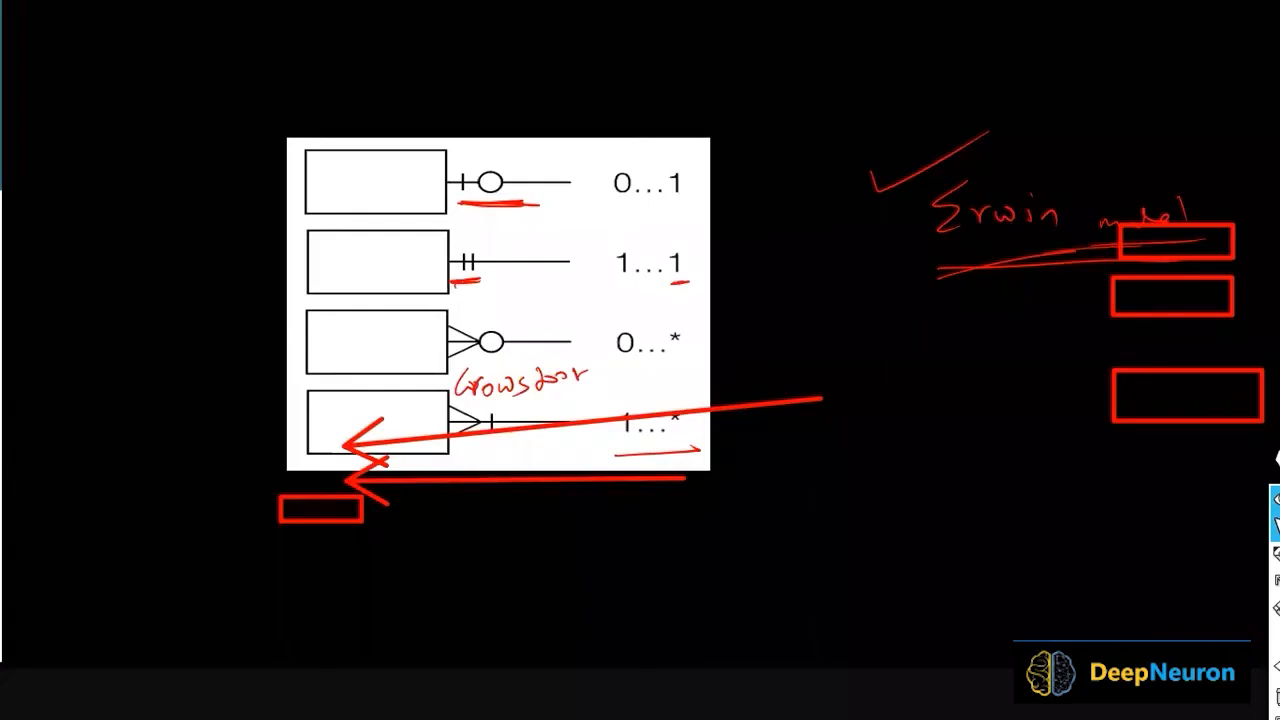
{"action": "key", "text": "Left"}
{"action": "key", "text": "Right"}
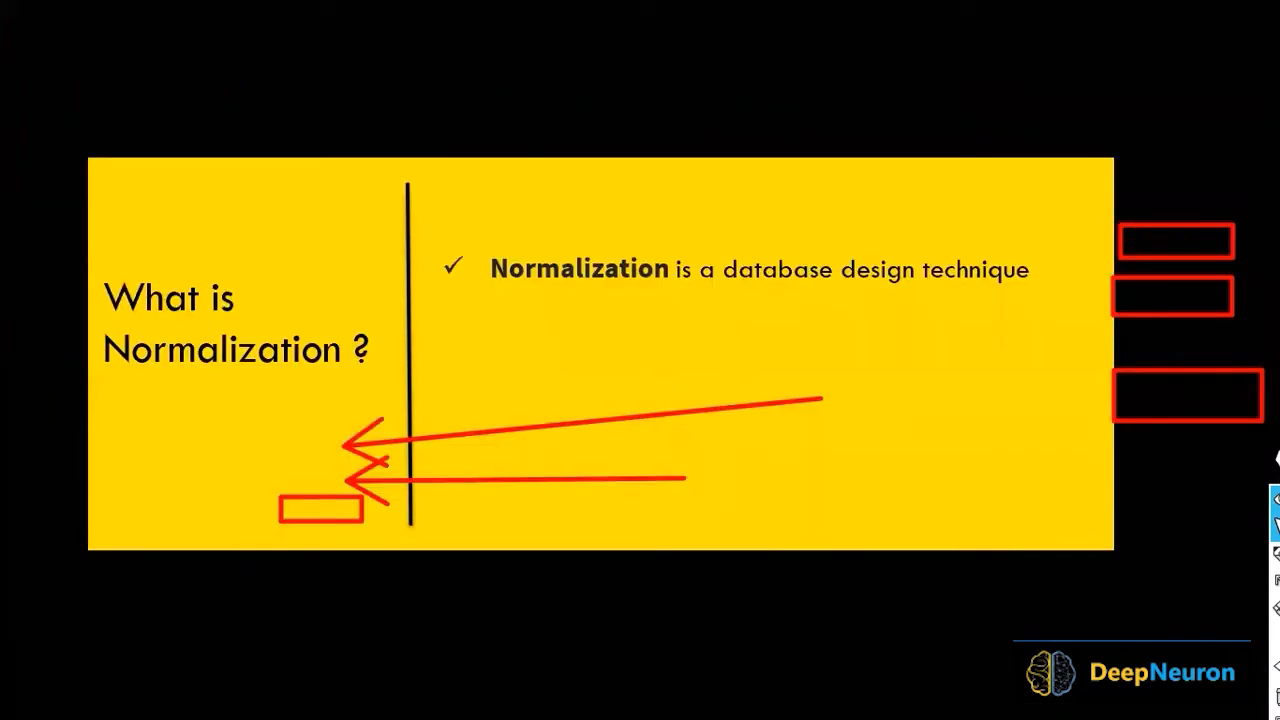
Clear the red annotations from the screen and advance the slide show to the First Normal Form slide
{"action": "key", "text": "ctrl+shift+7"}
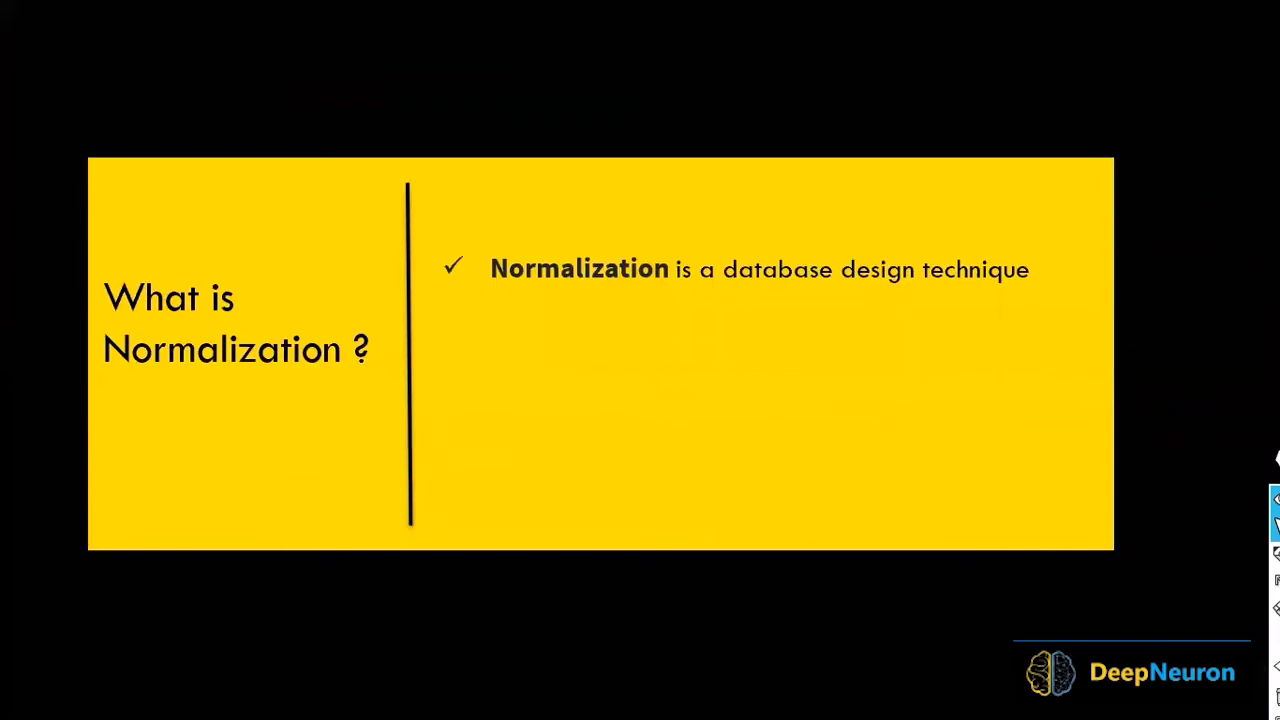
{"action": "key", "text": "Right"}
{"action": "key", "text": "Right"}
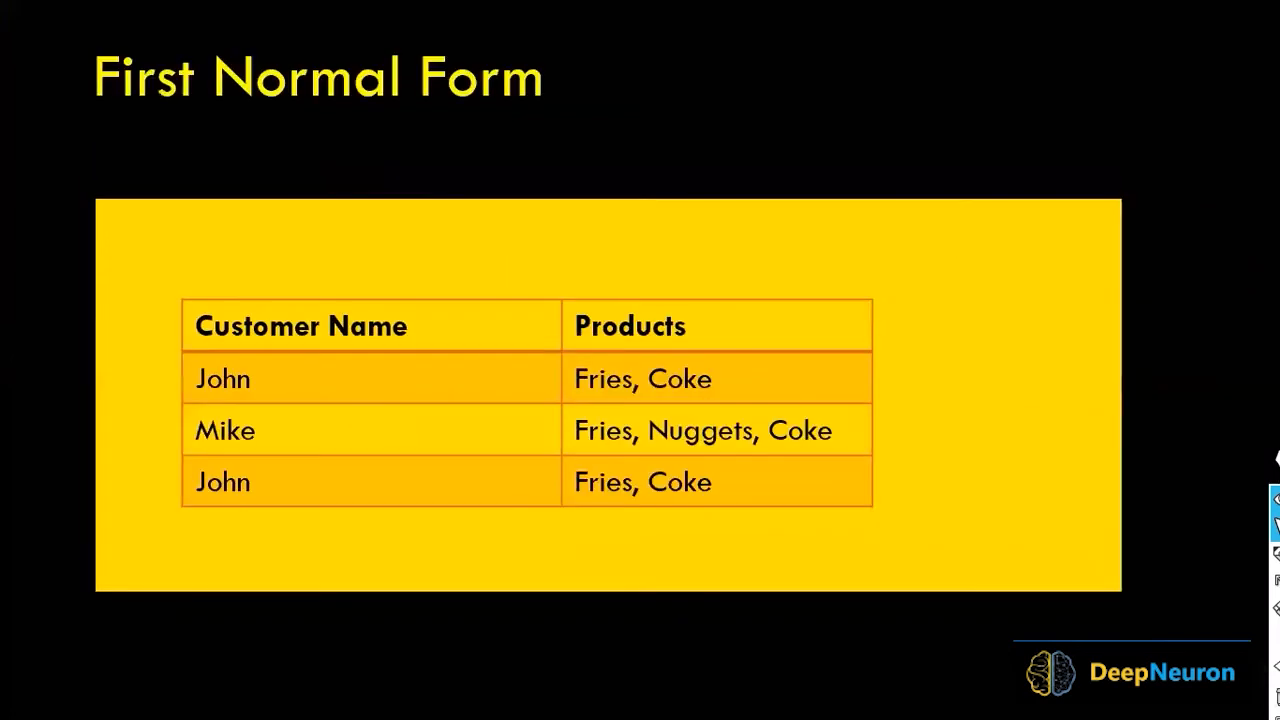
Advance the slide show through the First and 2nd Normal Form slides to the 3rd Normal Form slide with the employee table
{"action": "key", "text": "Right"}
{"action": "key", "text": "Right"}
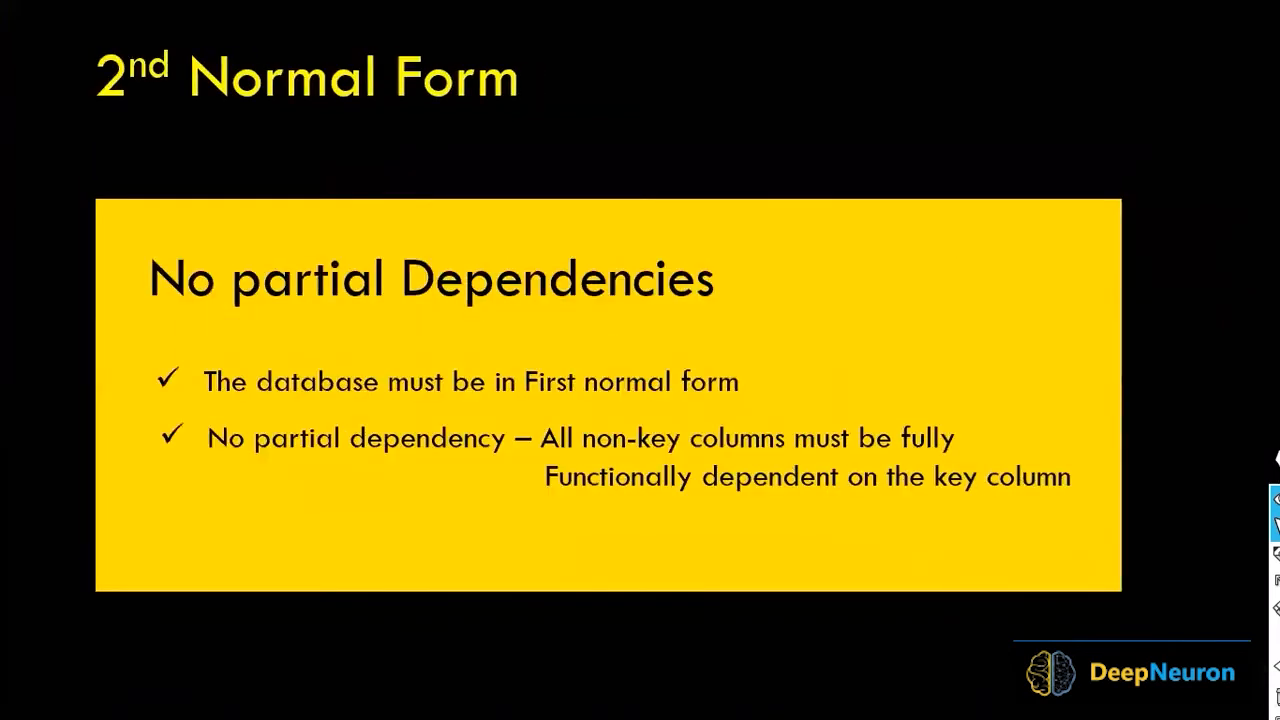
{"action": "key", "text": "Right"}
{"action": "key", "text": "Right"}
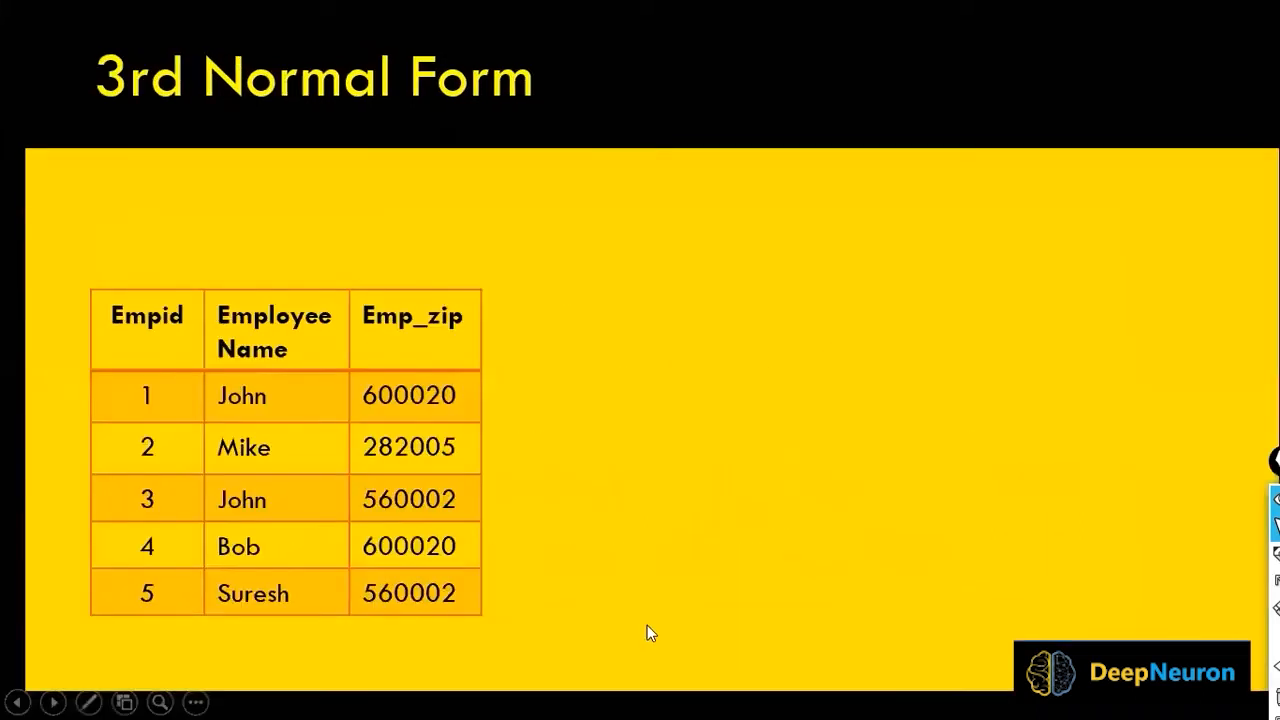
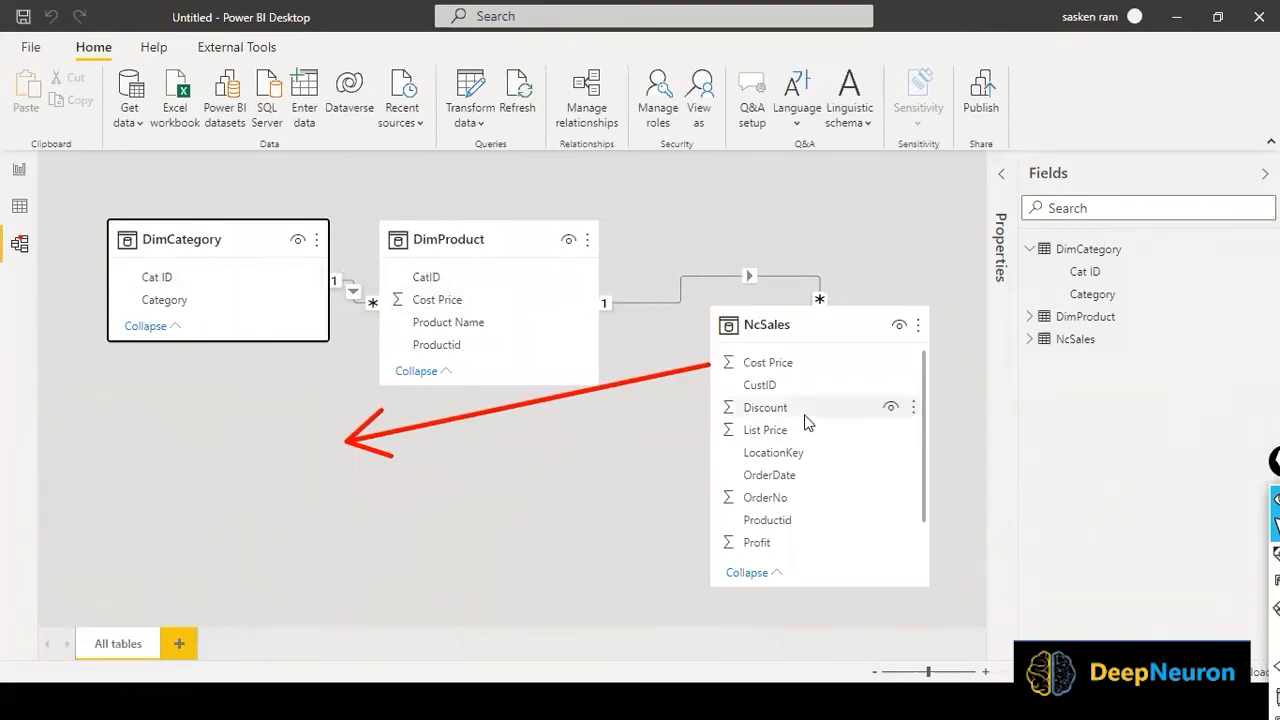
View the DimCategory rows in Power BI's data view and compare them with the Country and Sales slide in PowerPoint before returning to Power BI
{"action": "left_click", "coordinate": [22, 208]}
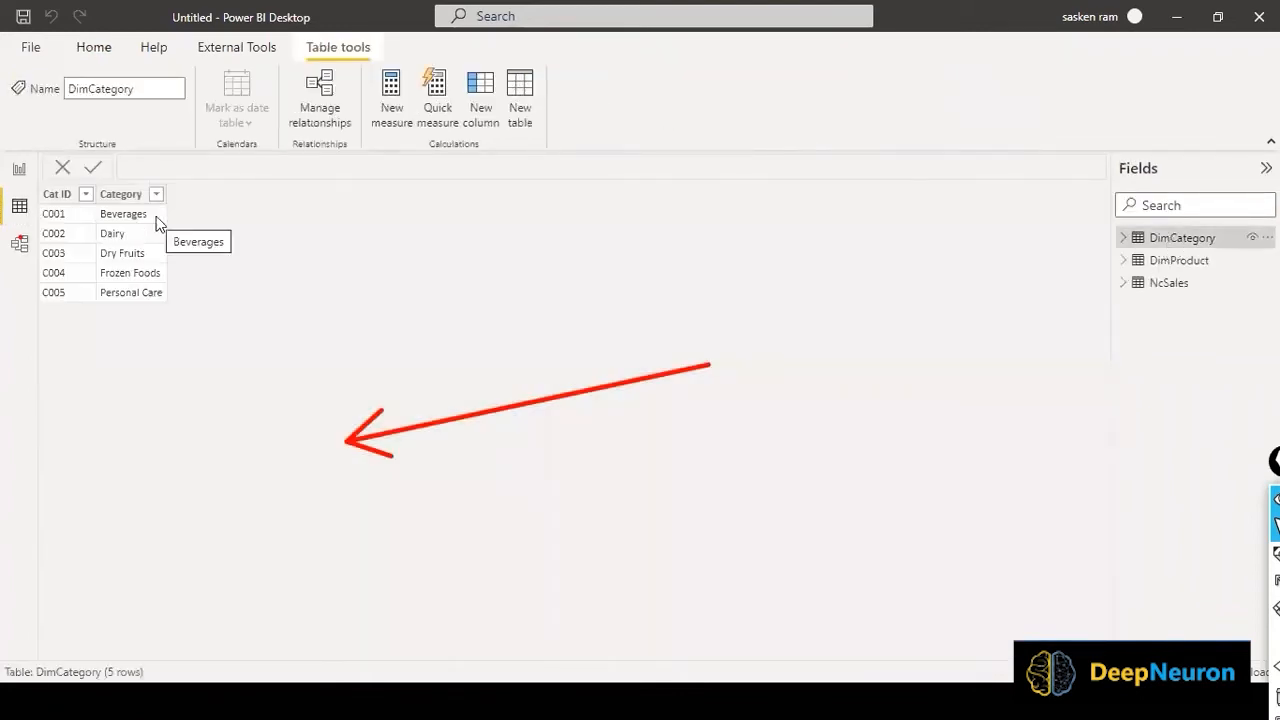
{"action": "key", "text": "alt+Tab"}
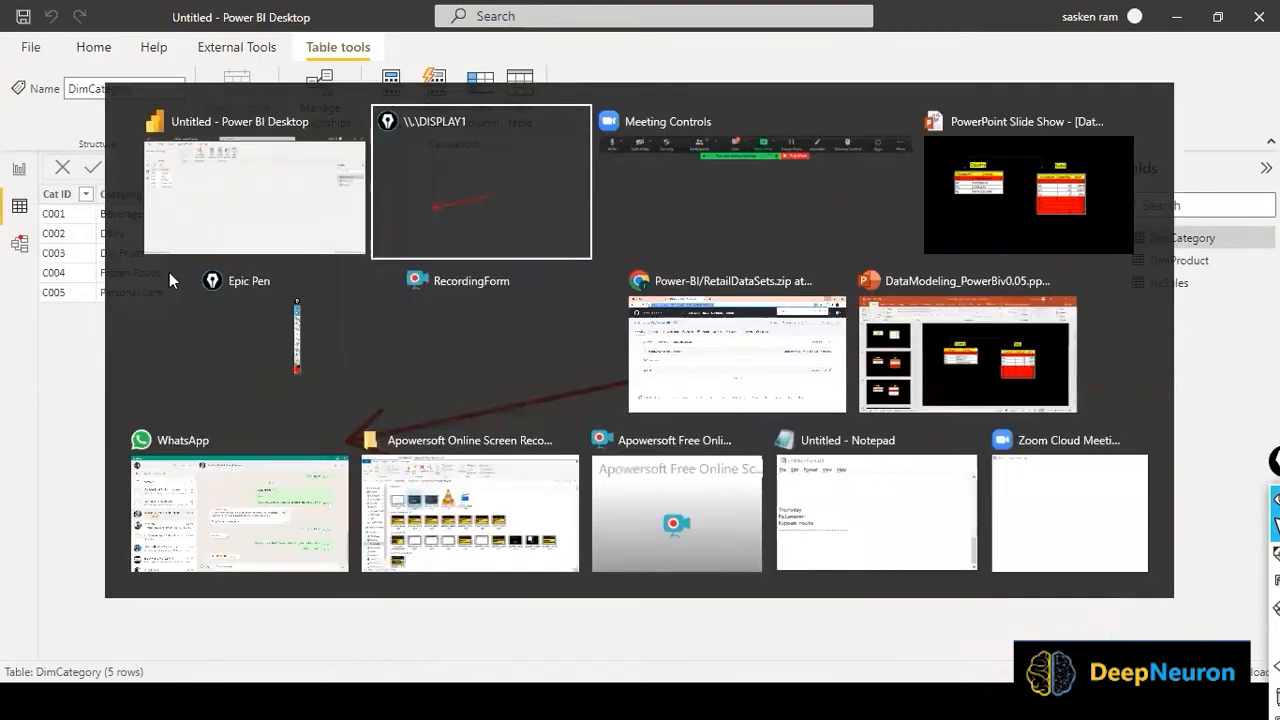
{"action": "key", "text": "alt+Tab"}
{"action": "key", "text": "alt+Tab"}
{"action": "key", "text": "alt+Tab"}
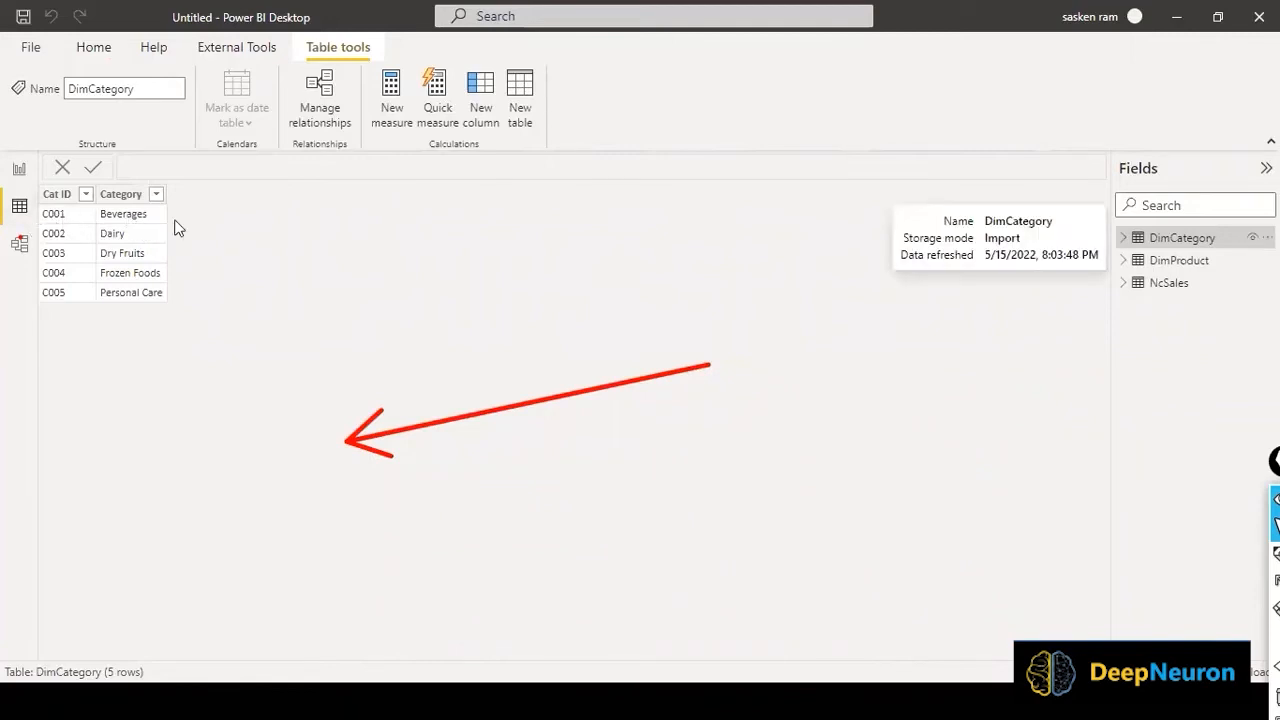
{"action": "key", "text": "alt+Tab"}
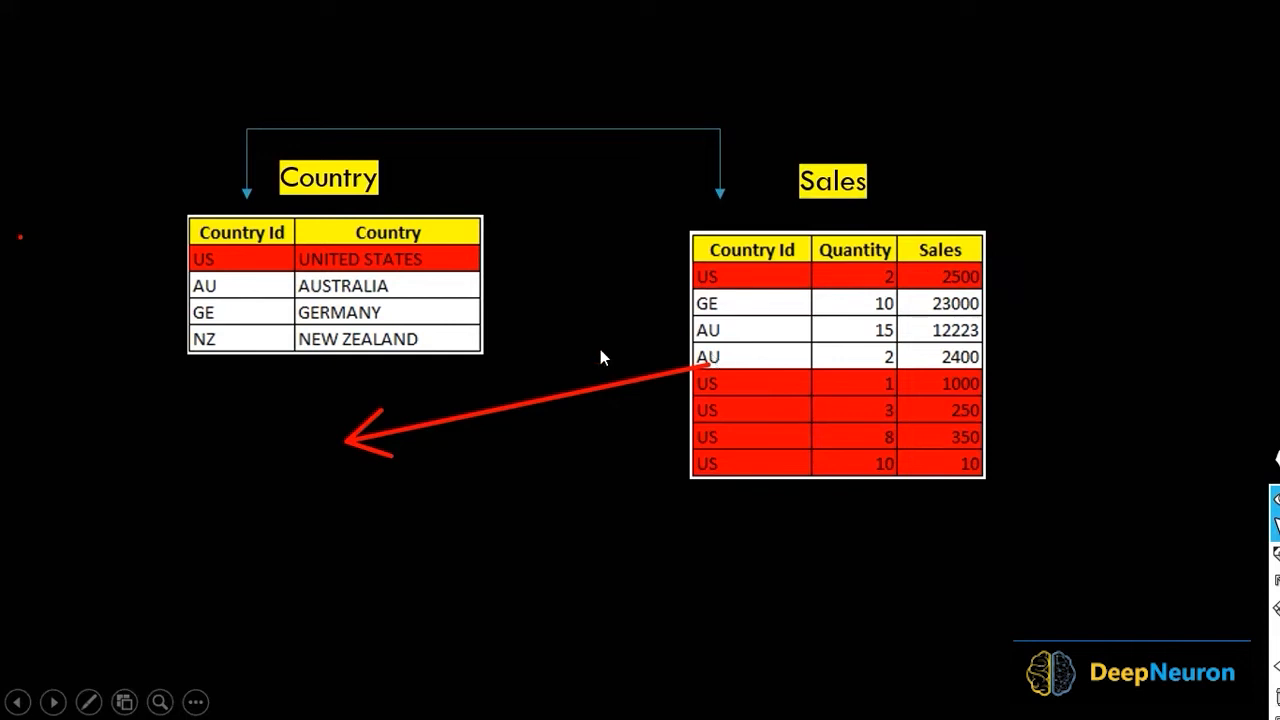
{"action": "key", "text": "alt+Tab"}
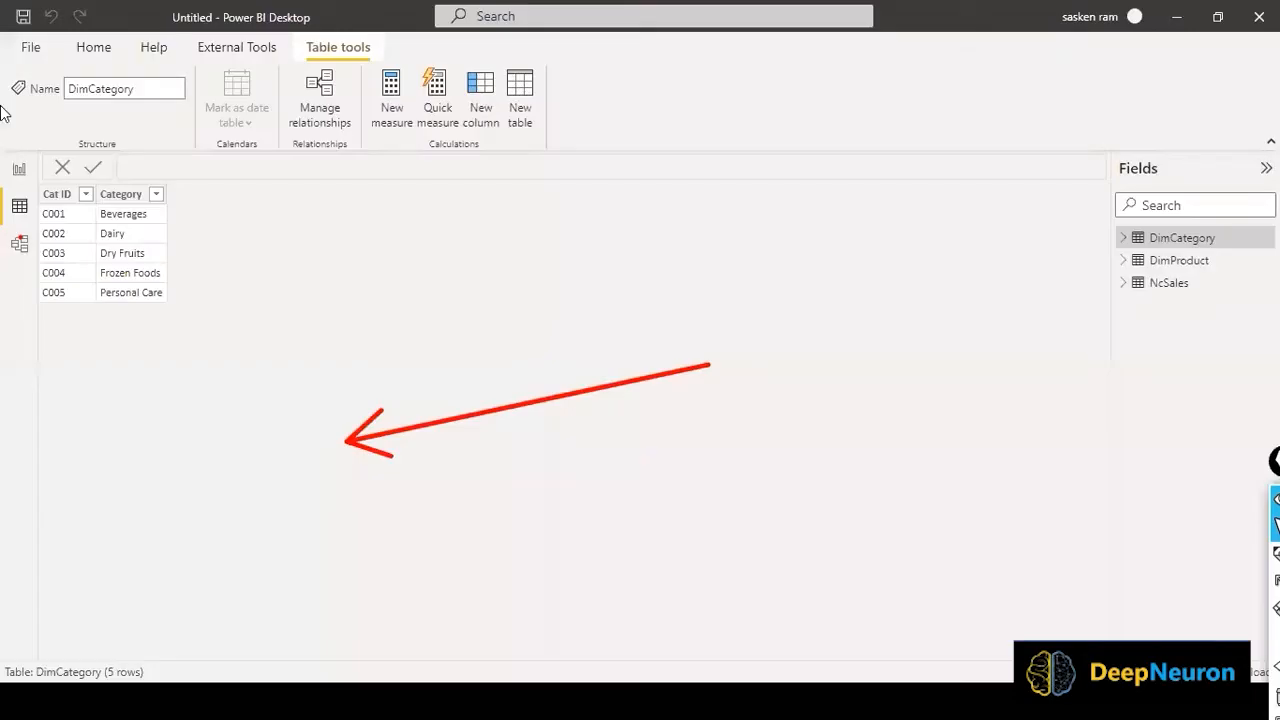
Go back to the report view and check which aggregation is applied to Sales Amount in the category table
{"action": "left_click", "coordinate": [21, 170]}
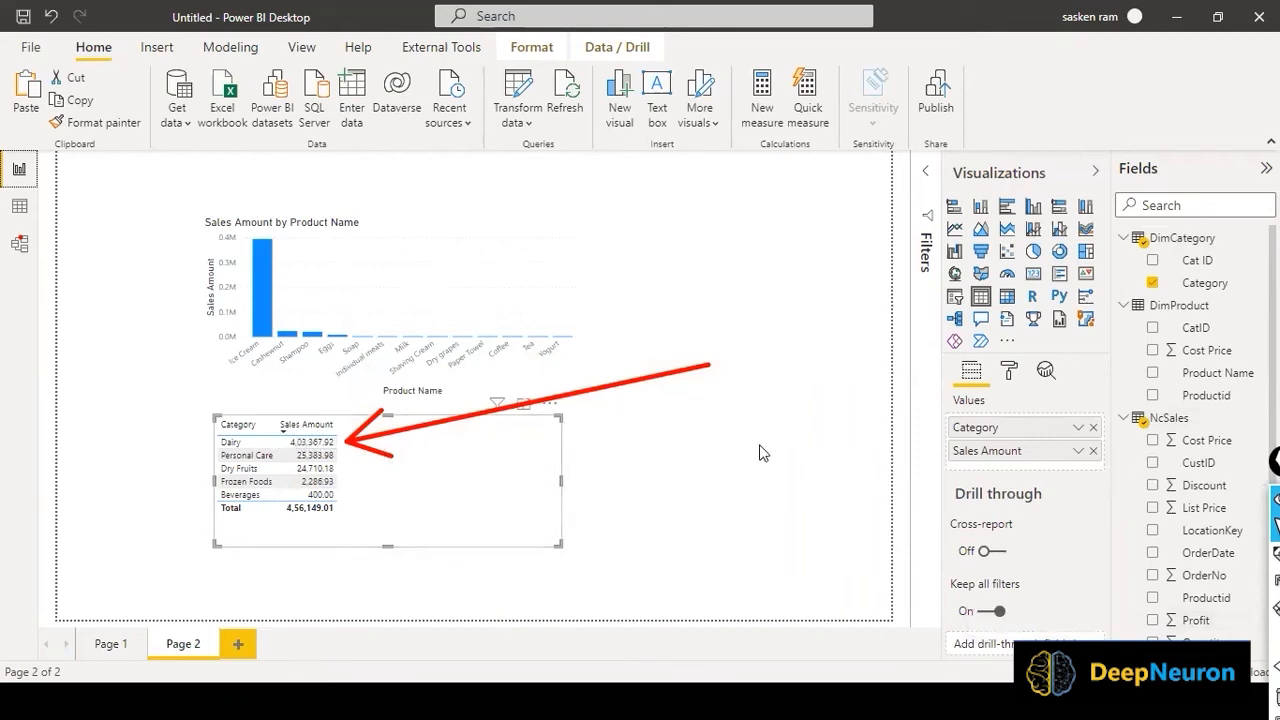
{"action": "left_click", "coordinate": [1077, 452]}
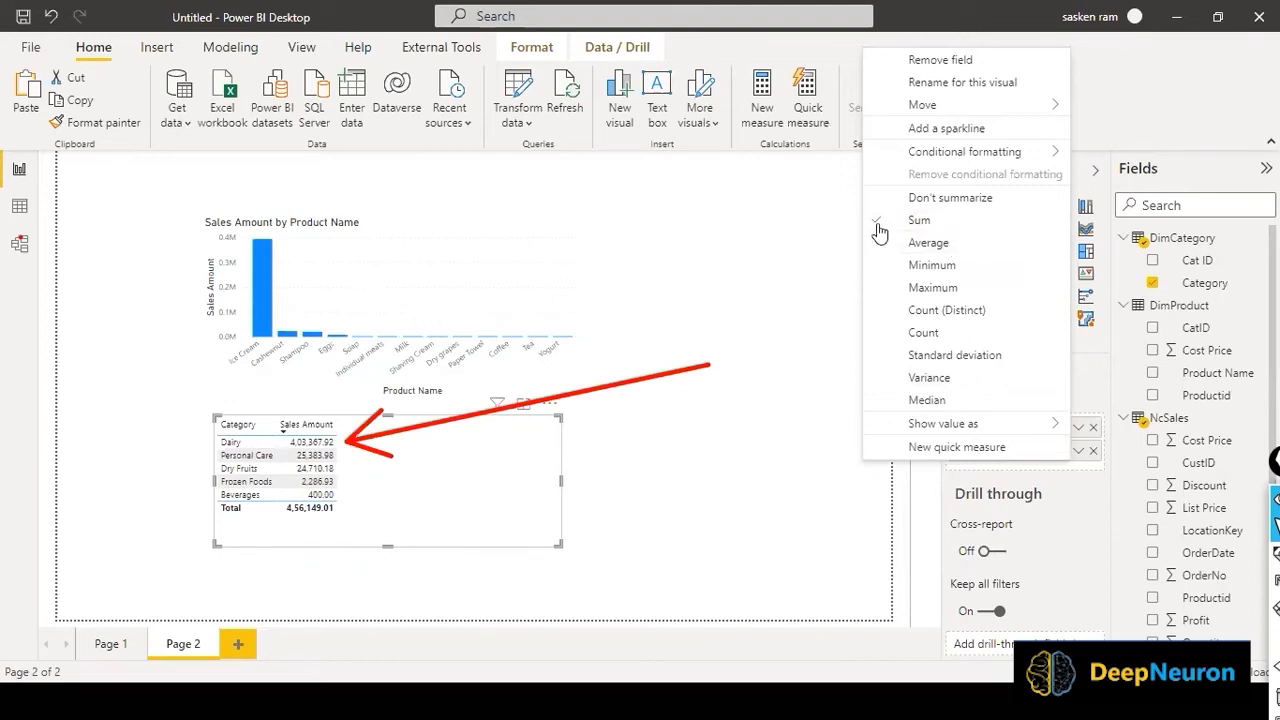
{"action": "left_click", "coordinate": [1082, 484]}
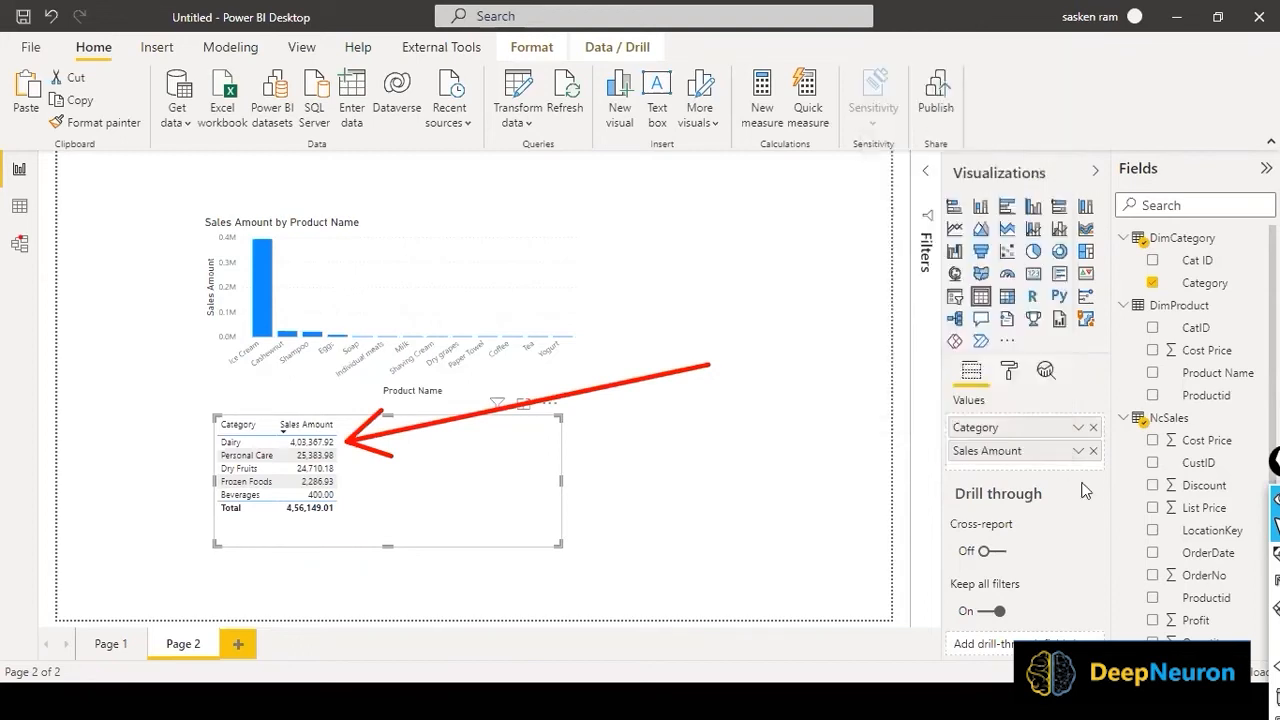
Select the Sales Amount field in NcSales and outline its Summarization setting and the table's Category and Sales Amount columns with red boxes
{"action": "scroll", "coordinate": [1183, 535], "scroll_direction": "down", "scroll_amount": 1}
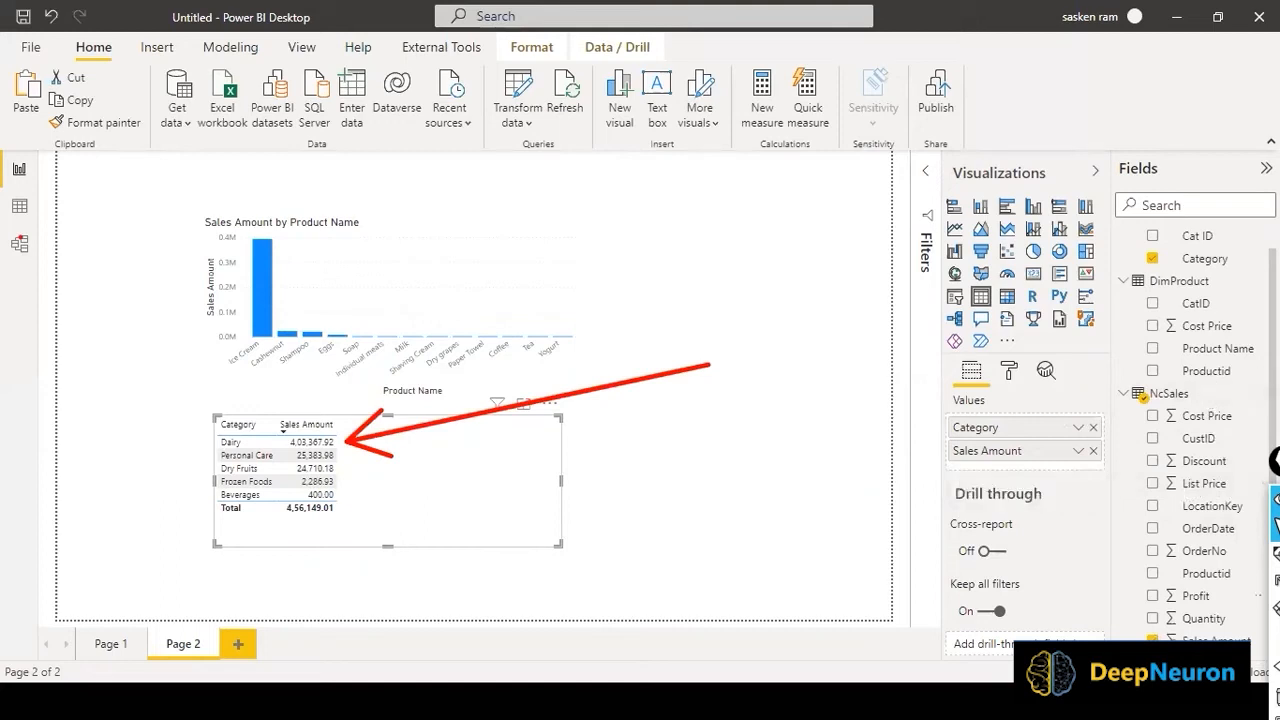
{"action": "left_click", "coordinate": [1214, 641]}
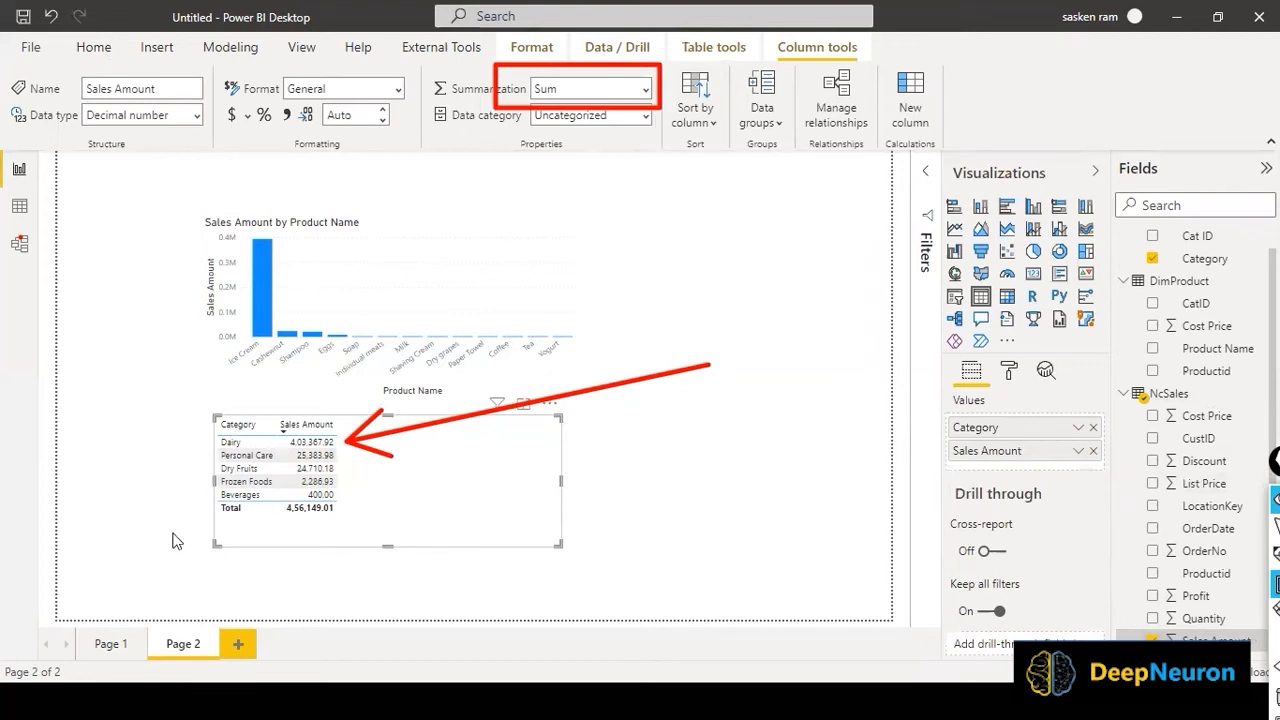
{"action": "left_click_drag", "start_coordinate": [195, 376], "coordinate": [263, 533]}
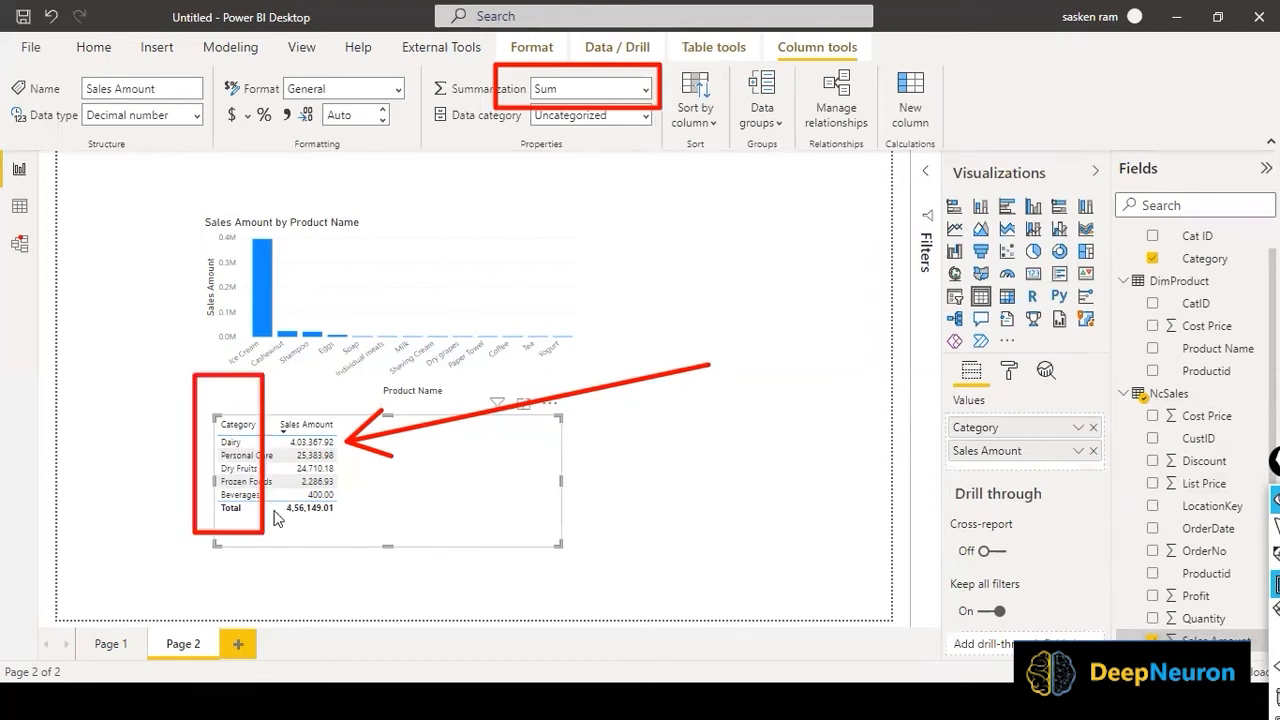
{"action": "mouse_move", "coordinate": [277, 376]}
{"action": "left_mouse_down"}
{"action": "mouse_move", "coordinate": [293, 563]}
{"action": "mouse_move", "coordinate": [365, 538]}
{"action": "left_mouse_up"}
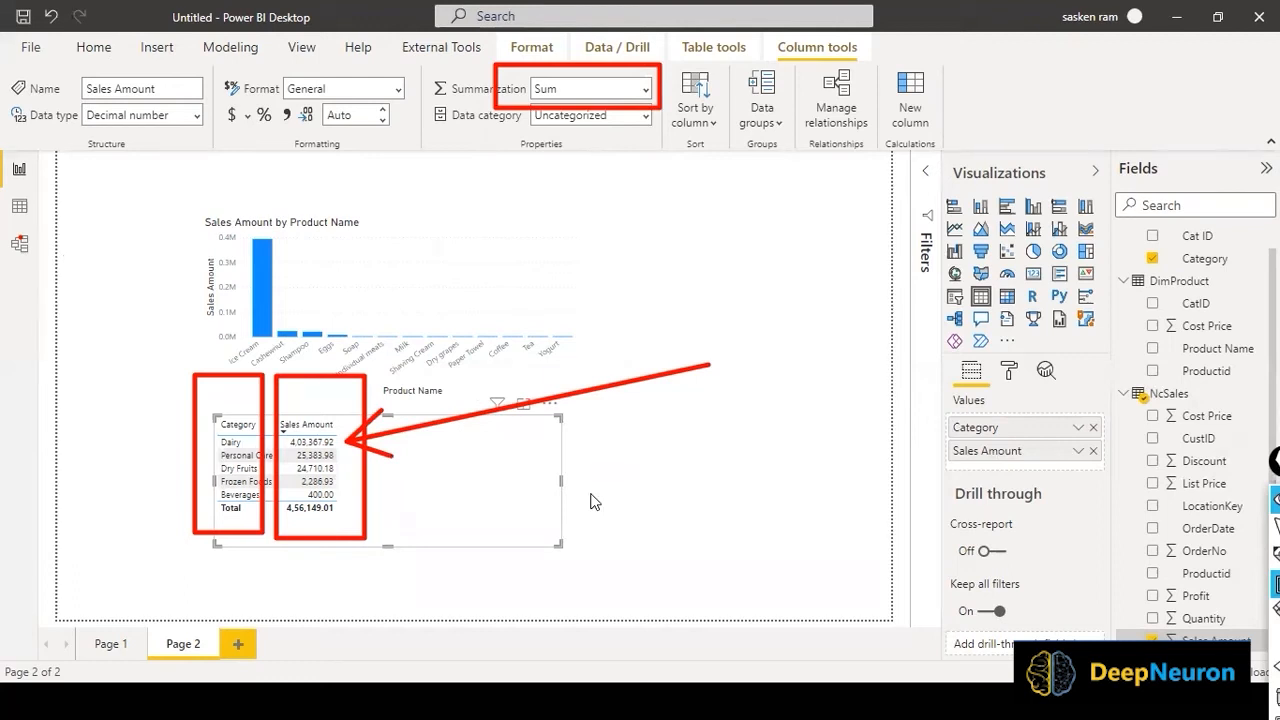
In the model view, inspect DimCategory and the DimProduct–NcSales relationship, and move the DimProduct table slightly lower between the other two tables
{"action": "left_click", "coordinate": [20, 250]}
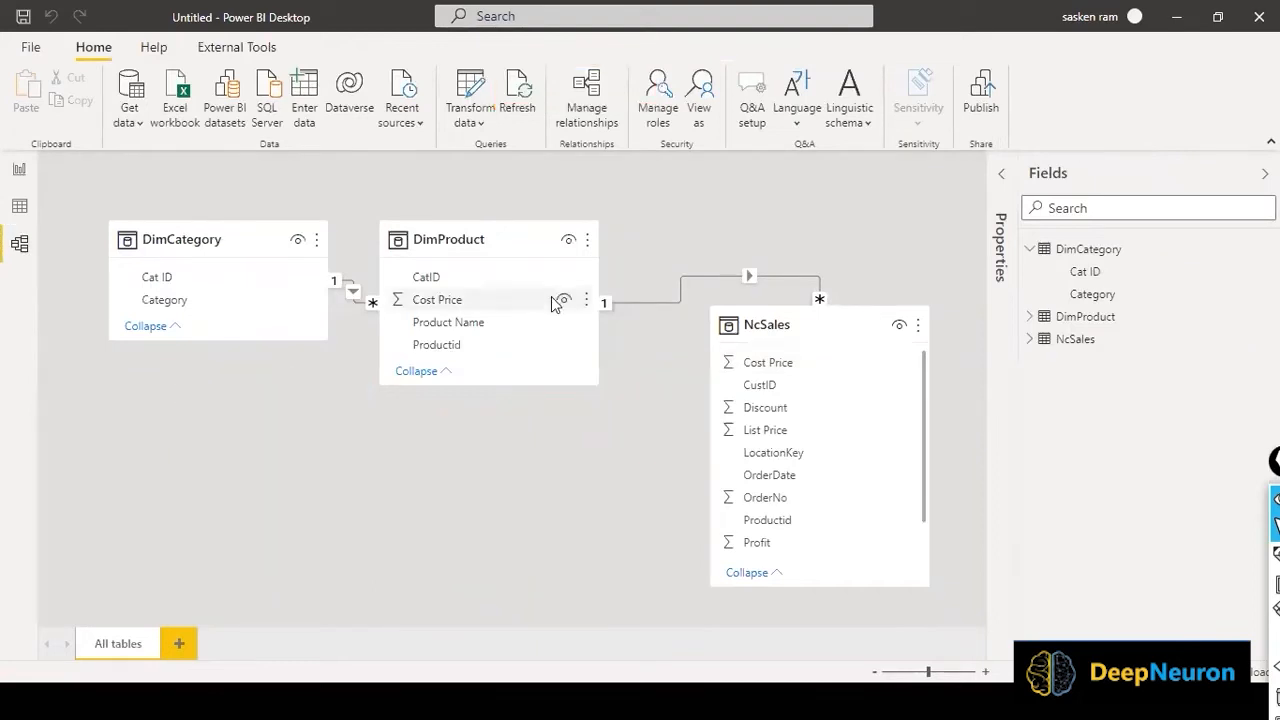
{"action": "left_click", "coordinate": [214, 226]}
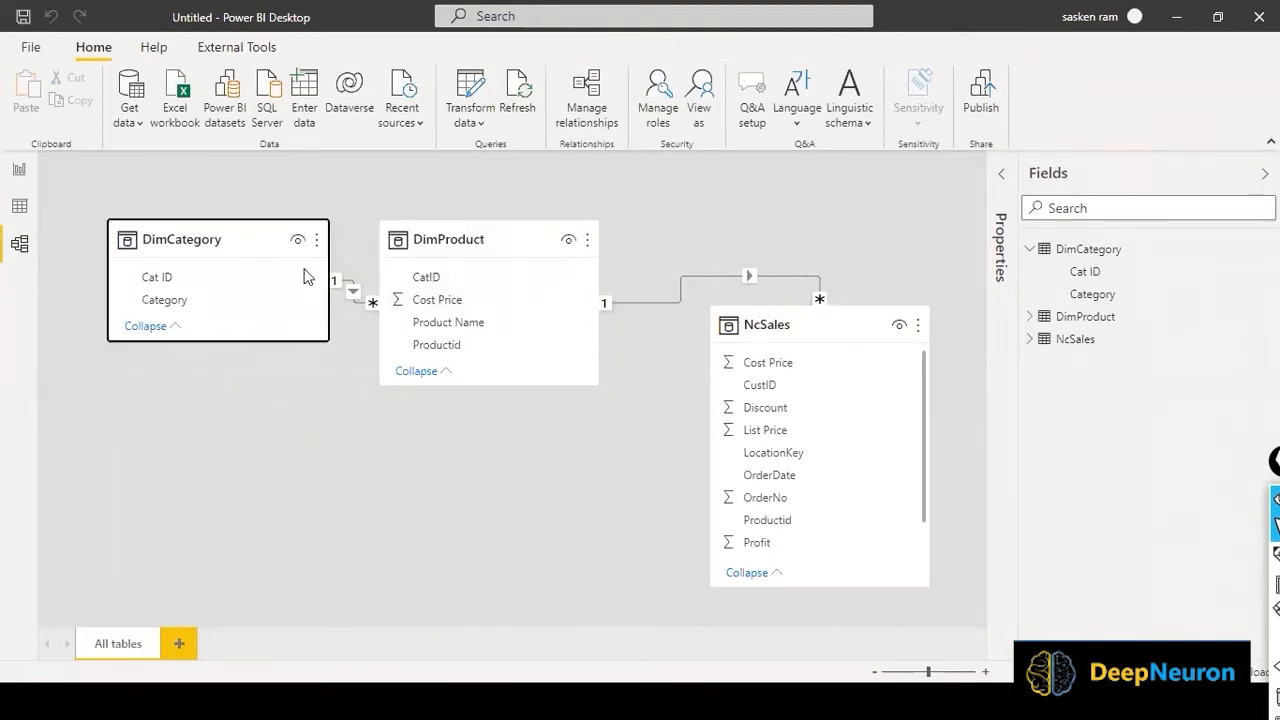
{"action": "left_click", "coordinate": [731, 277]}
{"action": "left_click", "coordinate": [650, 564]}
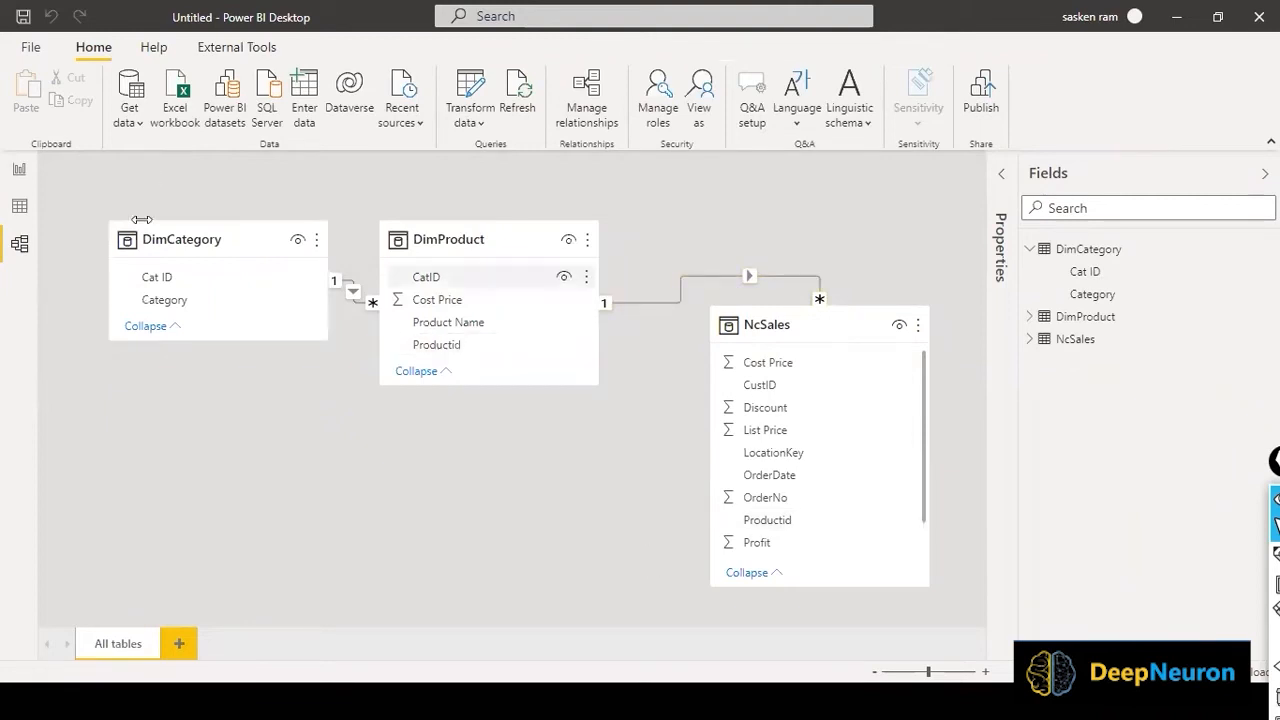
{"action": "left_click", "coordinate": [177, 238]}
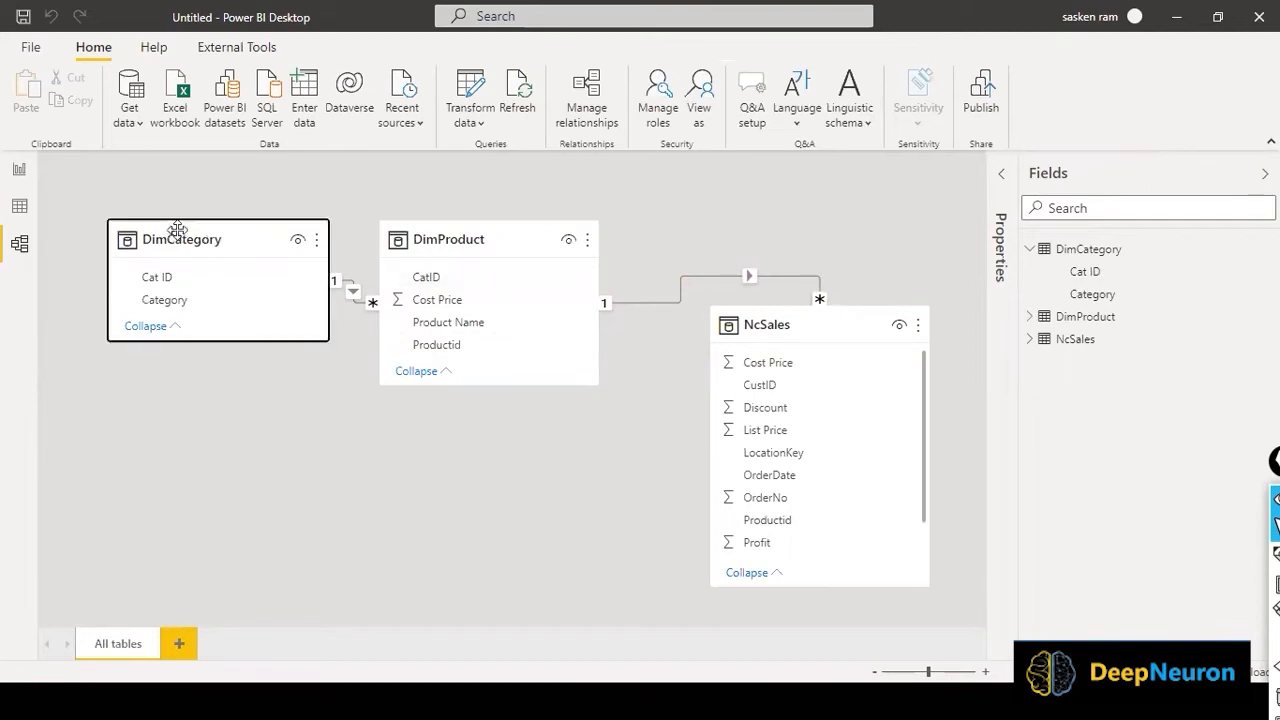
{"action": "left_click_drag", "start_coordinate": [498, 233], "coordinate": [524, 303]}
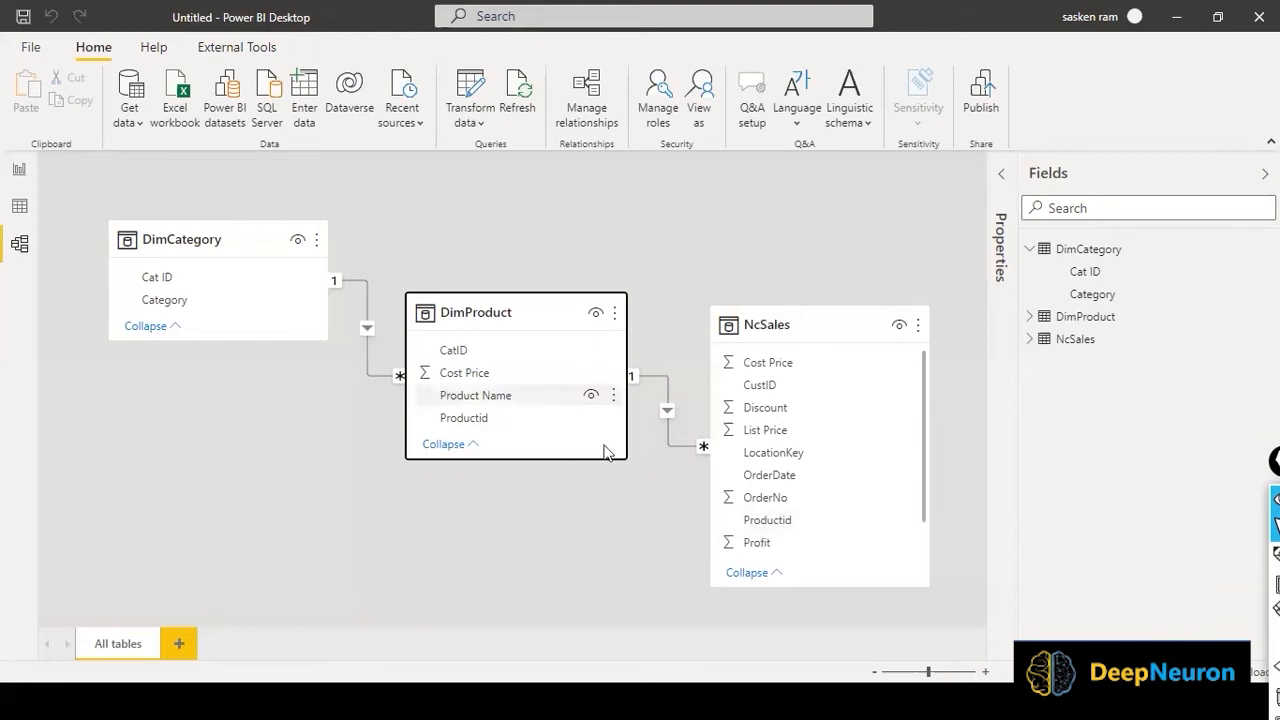
Check the options available for the Productid field of NcSales in both the diagram and the field list
{"action": "left_click", "coordinate": [783, 524]}
{"action": "right_click", "coordinate": [786, 524]}
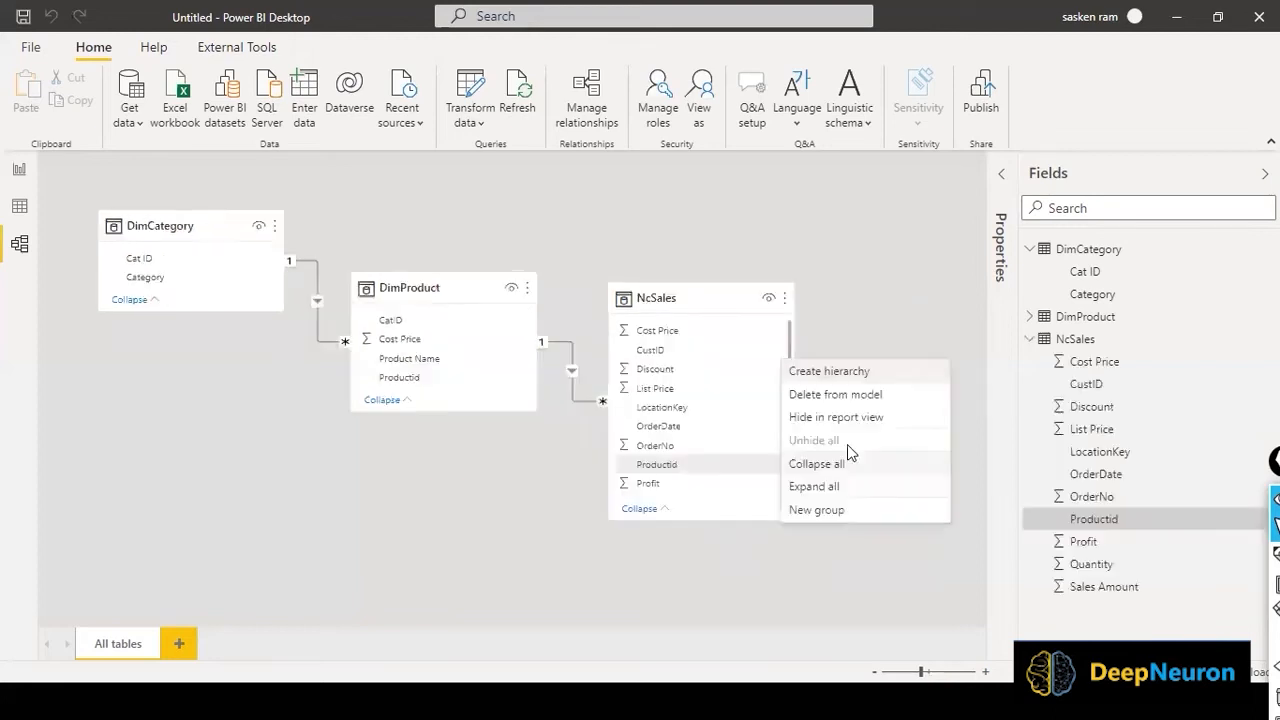
{"action": "left_click", "coordinate": [1100, 522]}
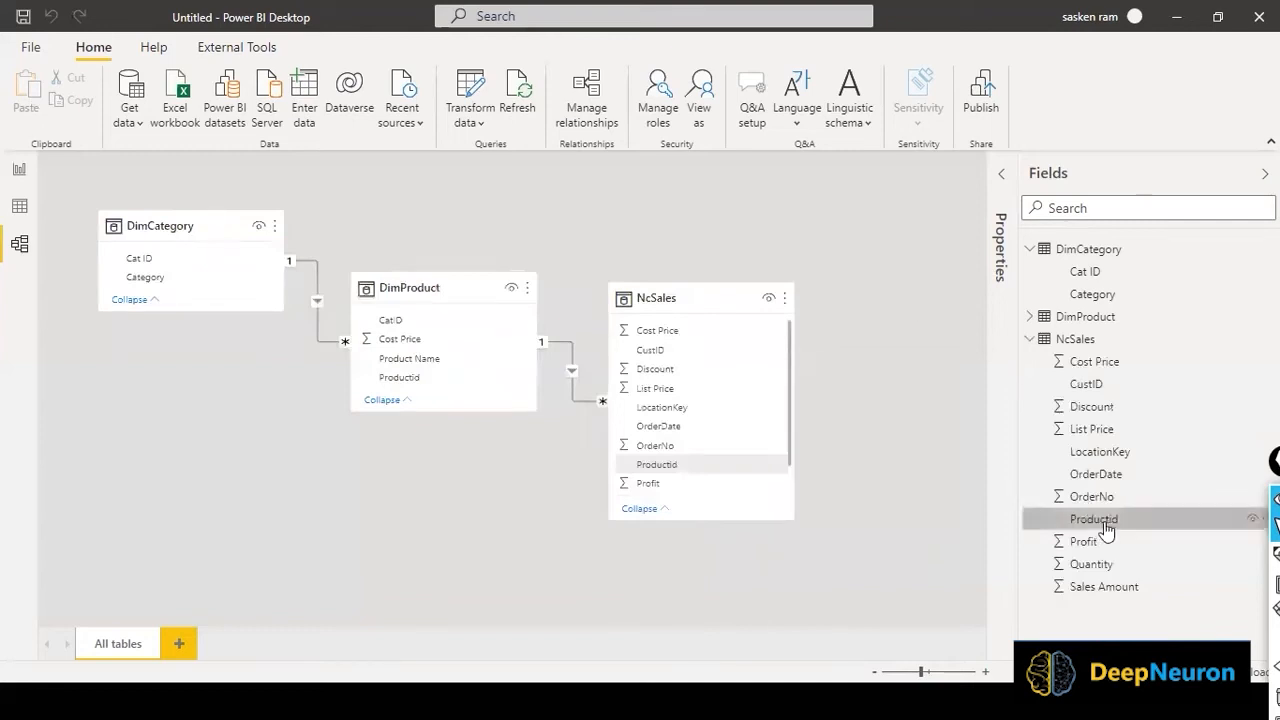
{"action": "right_click", "coordinate": [1107, 528]}
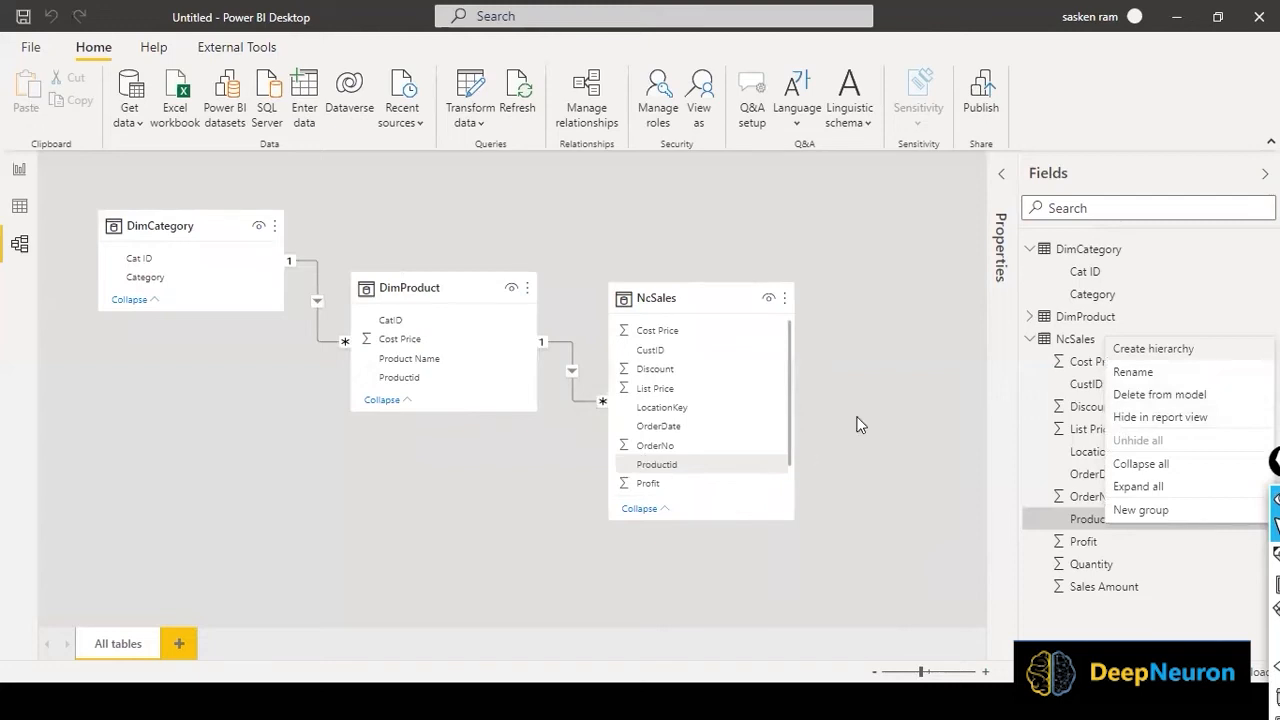
{"action": "left_click", "coordinate": [790, 523]}
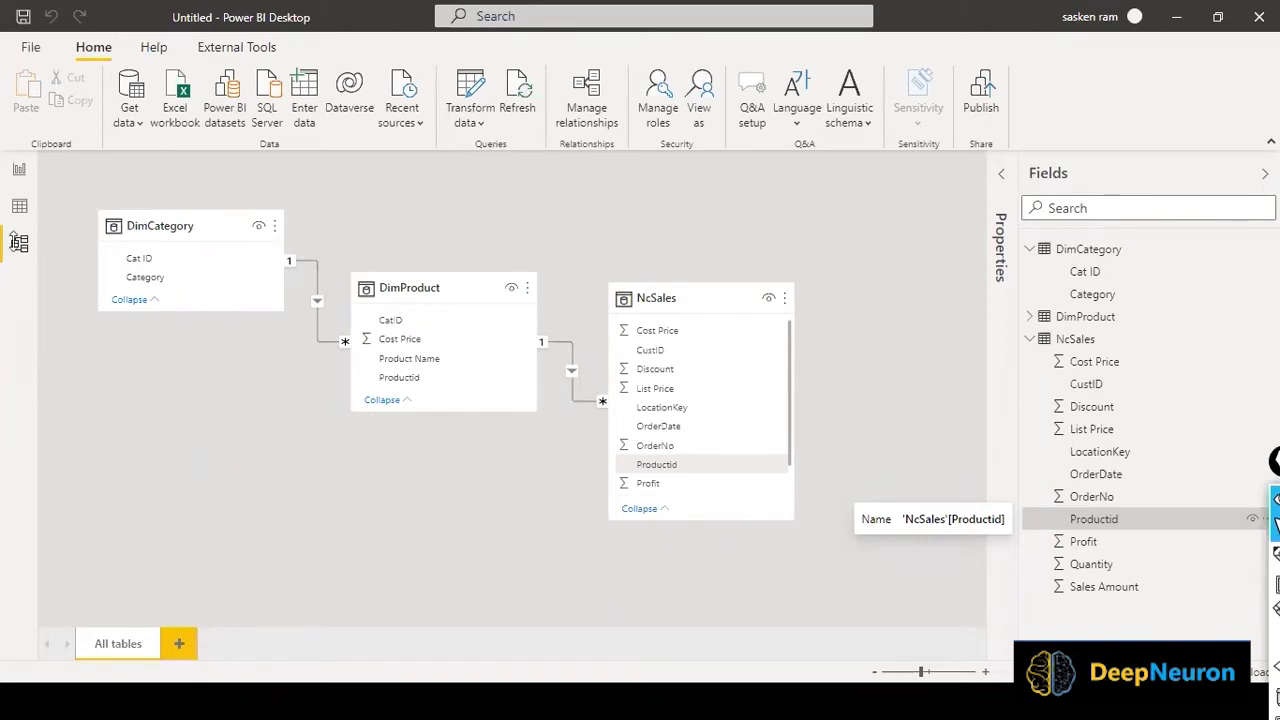
Return to the report view and narrow the category sales table, keeping both of its columns in view
{"action": "left_click", "coordinate": [34, 170]}
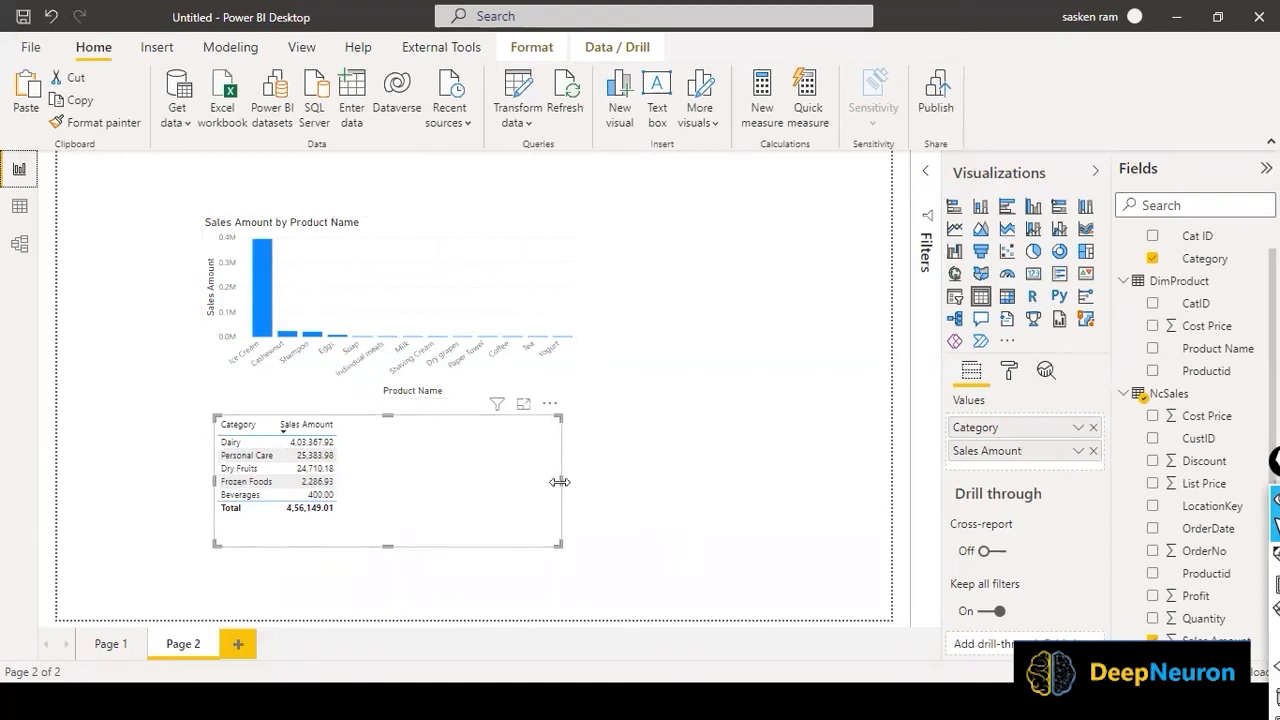
{"action": "left_click_drag", "start_coordinate": [559, 482], "coordinate": [438, 482]}
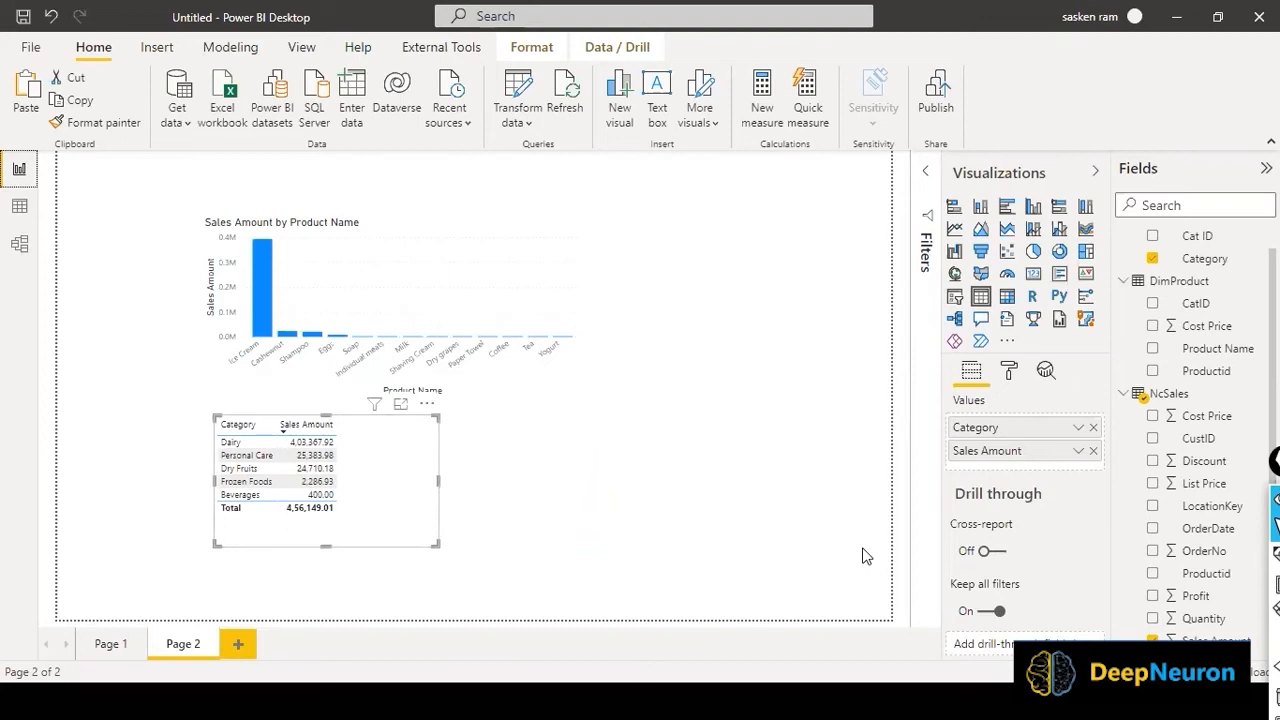
Switch to the PowerPoint slide show and advance past the Country and Sales slides to the 3rd Normal Form slide
{"action": "key", "text": "alt+Tab"}
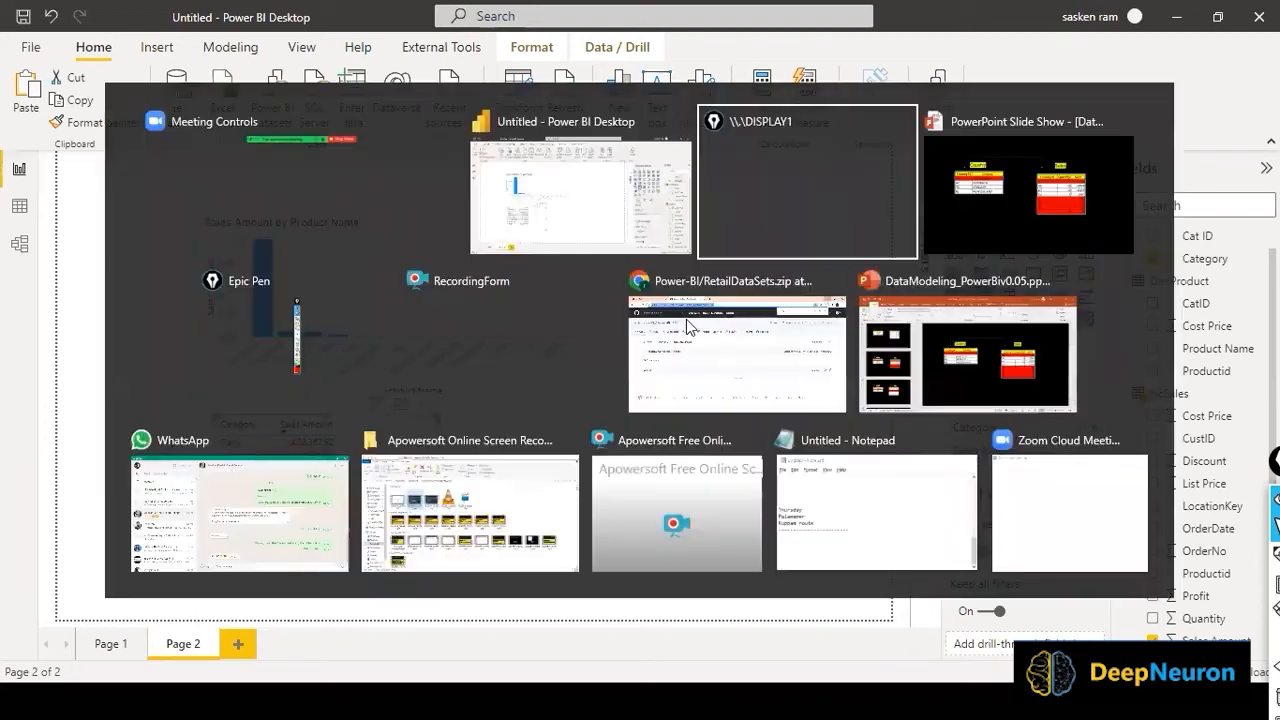
{"action": "key", "text": "alt+Tab"}
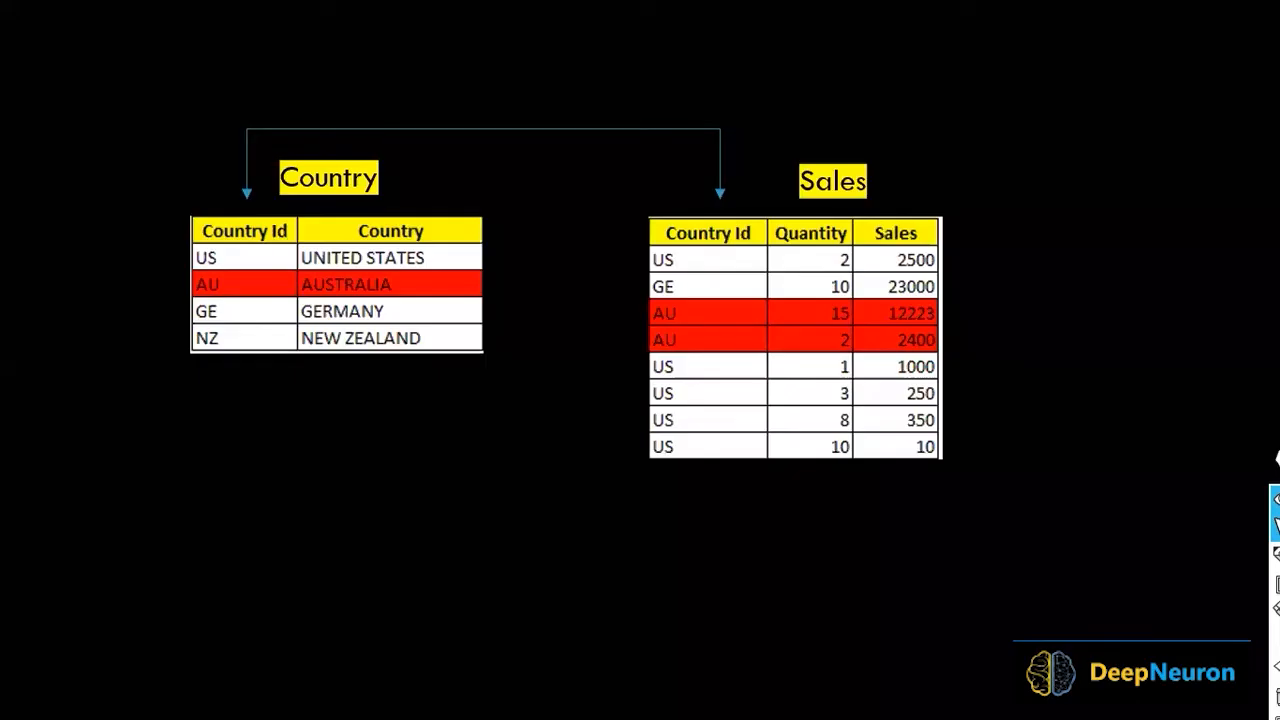
{"action": "key", "text": "Right"}
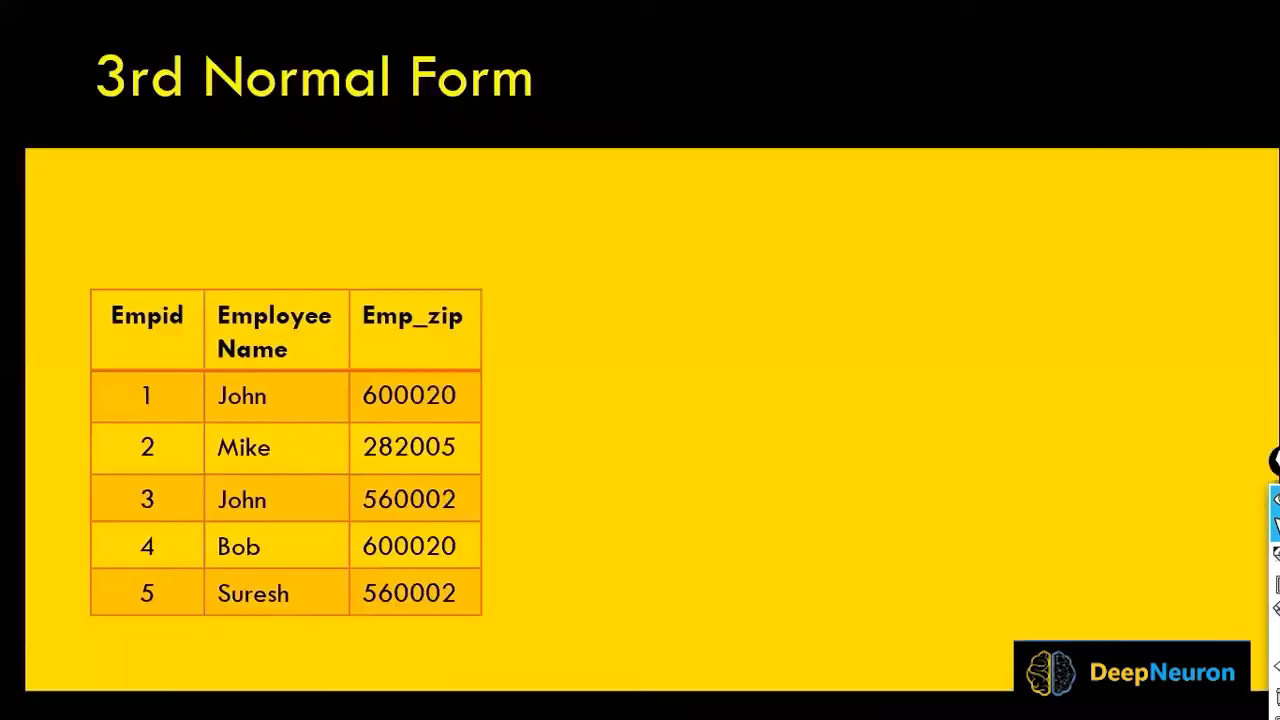
{"action": "key", "text": "Right"}
Go back in the slide show past the First Normal Form example and rules to the preceding slide with the yellow box
{"action": "key", "text": "Left"}
{"action": "key", "text": "Left"}
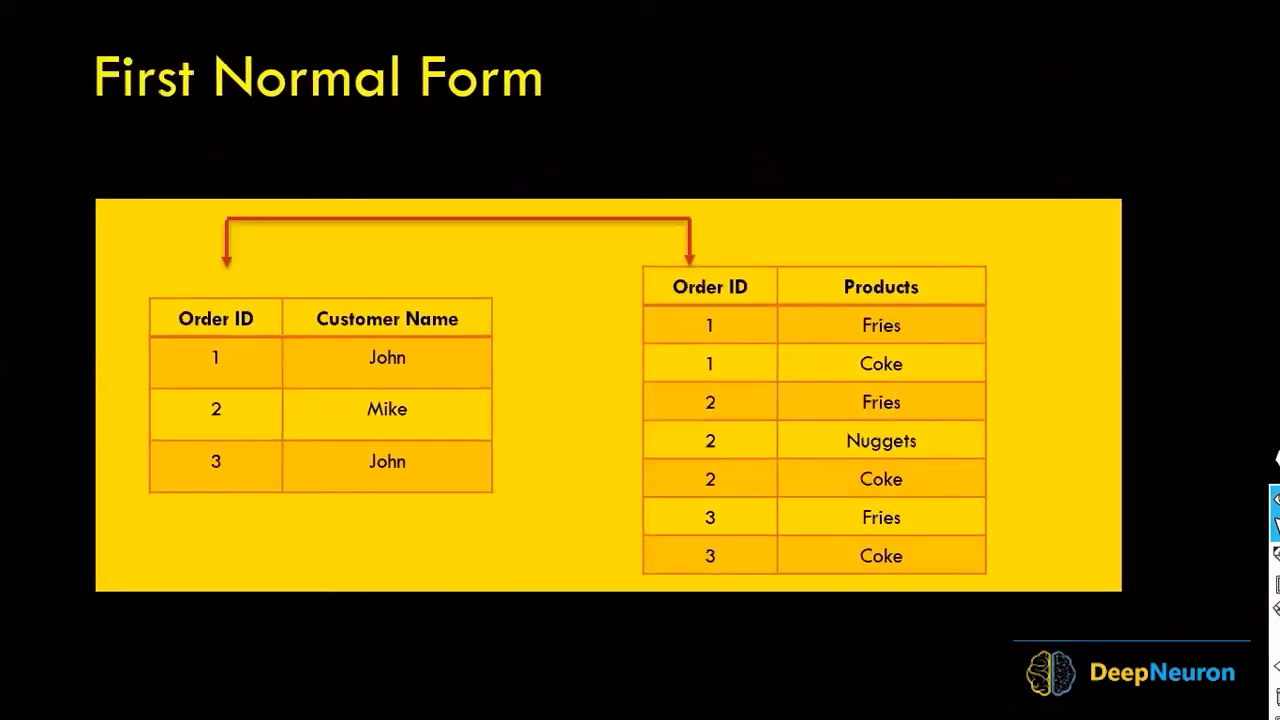
{"action": "key", "text": "Left"}
{"action": "key", "text": "Left"}
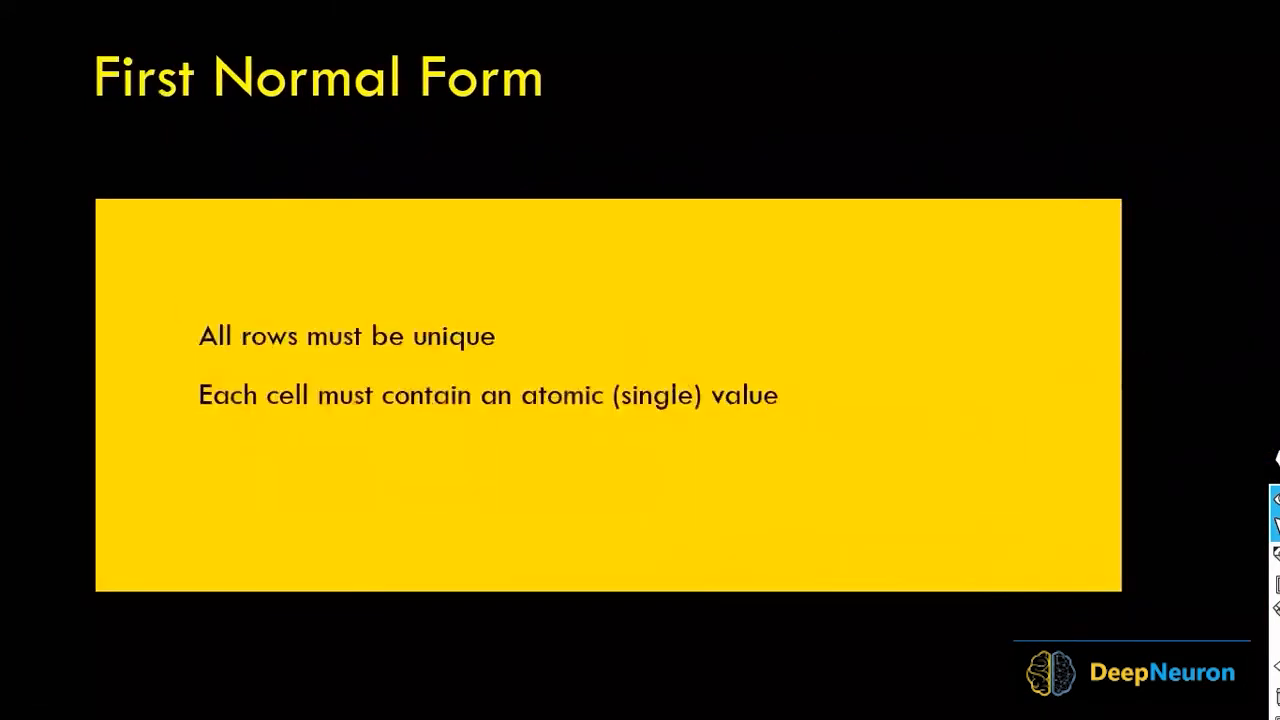
{"action": "key", "text": "Left"}
{"action": "key", "text": "Right"}
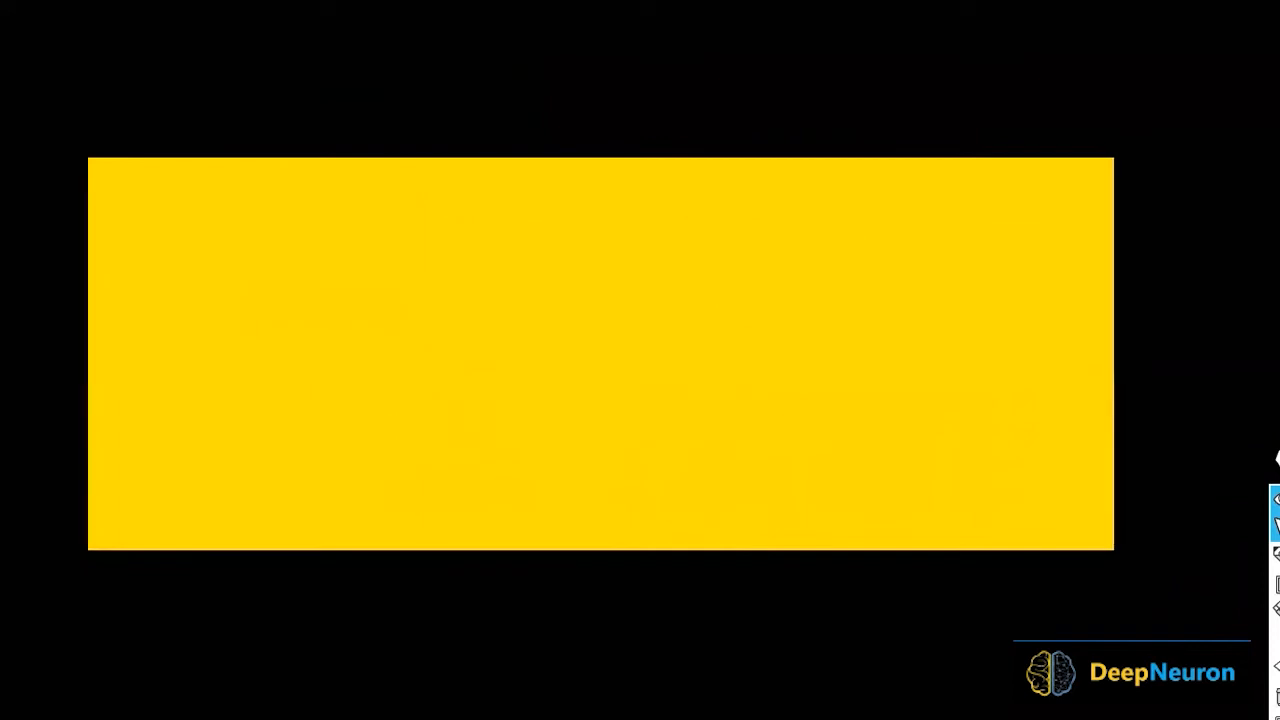